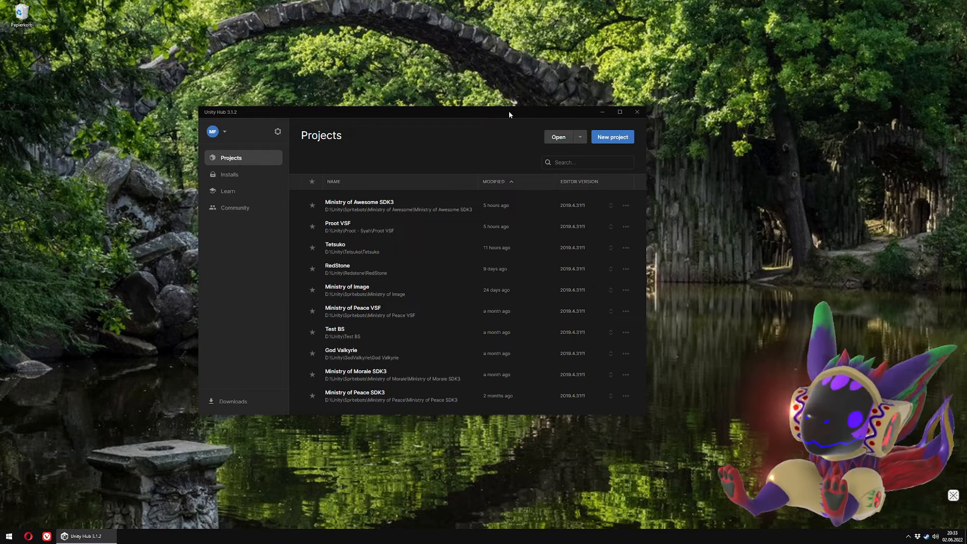
Step: Arrange the Unity Hub window and the Proot - Giotto folder window side by side on the desktop
{"action": "left_click_drag", "start_coordinate": [508, 113], "coordinate": [486, 109]}
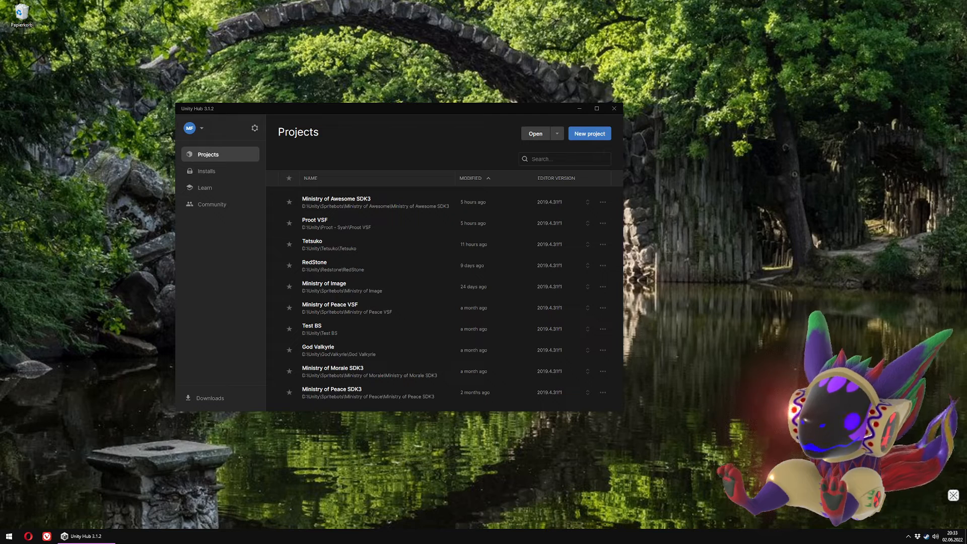
{"action": "left_click_drag", "start_coordinate": [966, 134], "coordinate": [621, 111]}
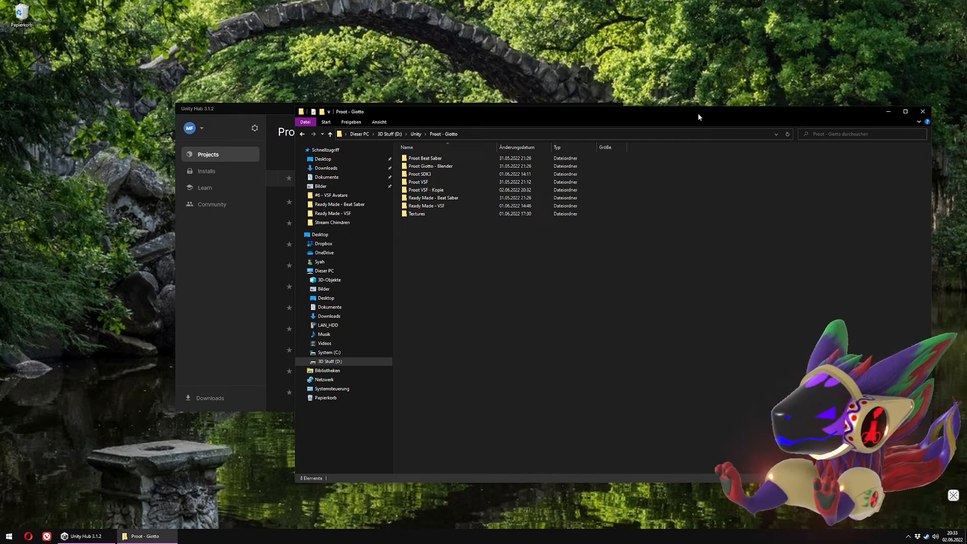
{"action": "left_click_drag", "start_coordinate": [698, 116], "coordinate": [966, 114]}
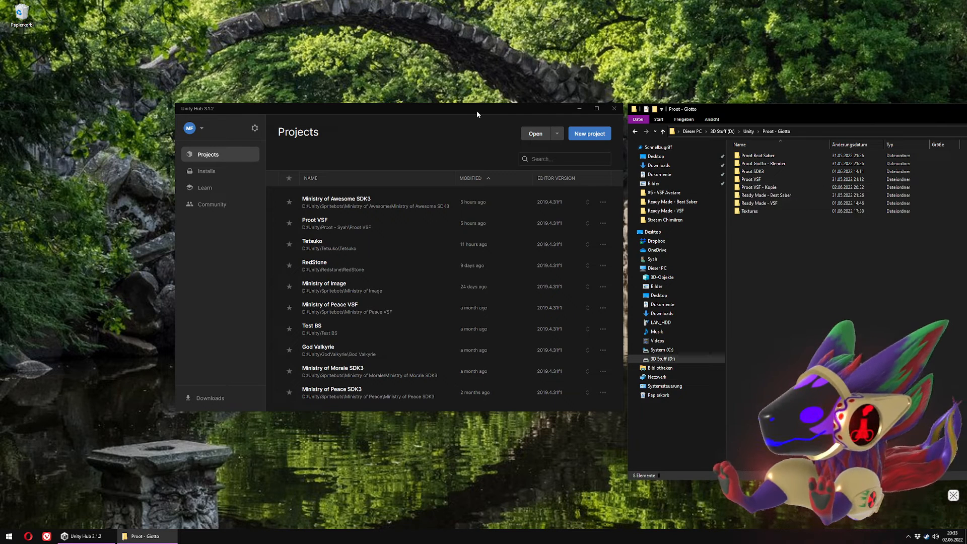
{"action": "left_click_drag", "start_coordinate": [477, 111], "coordinate": [430, 109]}
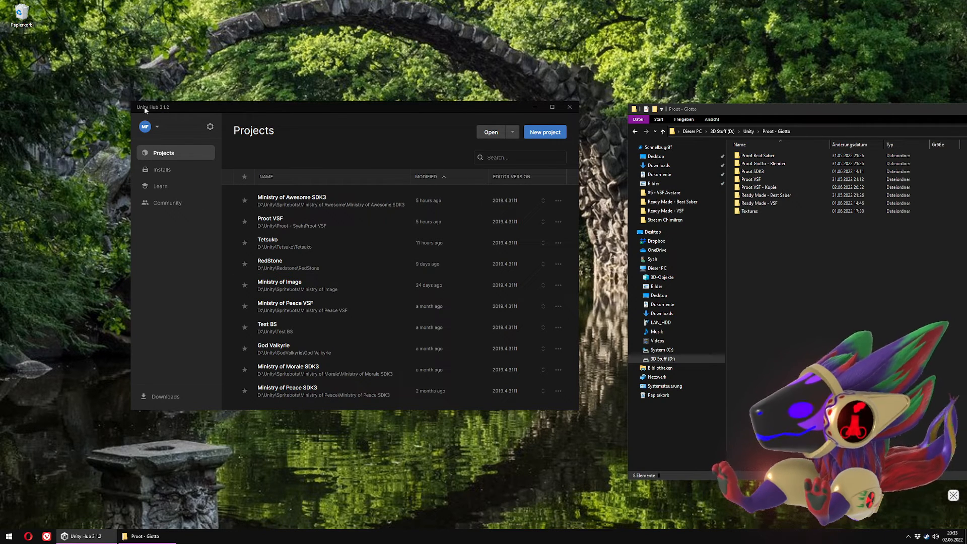
Step: Open the Proot VSF project from the Proot - Giotto folder
{"action": "left_click", "coordinate": [491, 132]}
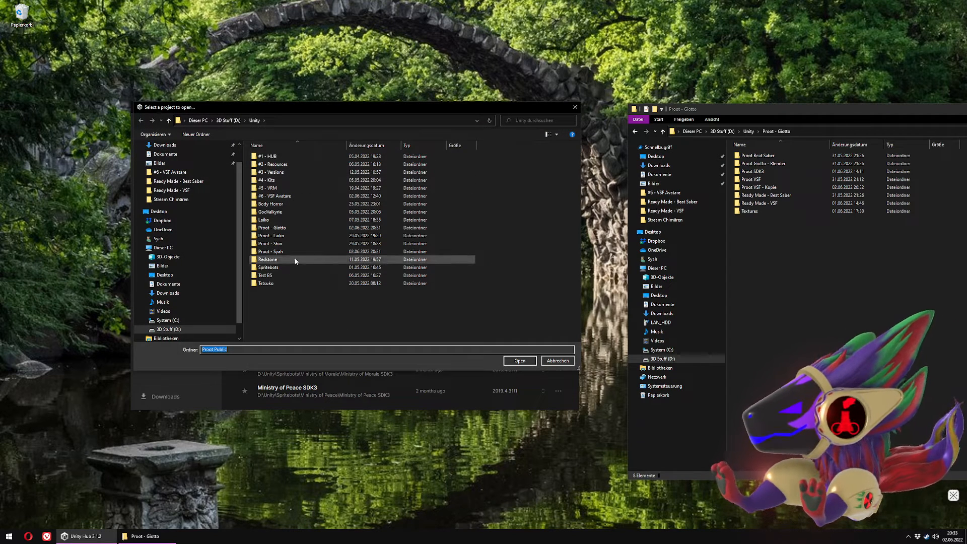
{"action": "double_click", "coordinate": [286, 228]}
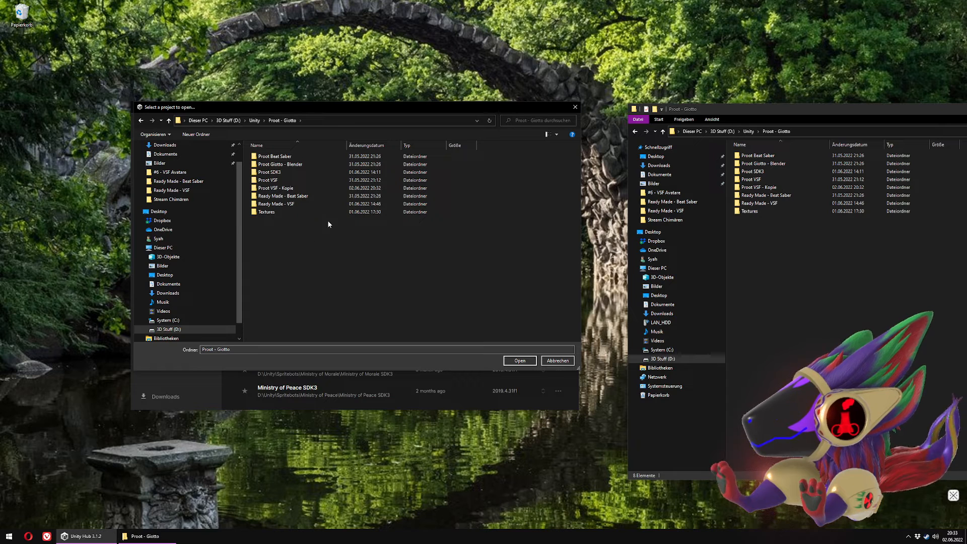
{"action": "double_click", "coordinate": [298, 181]}
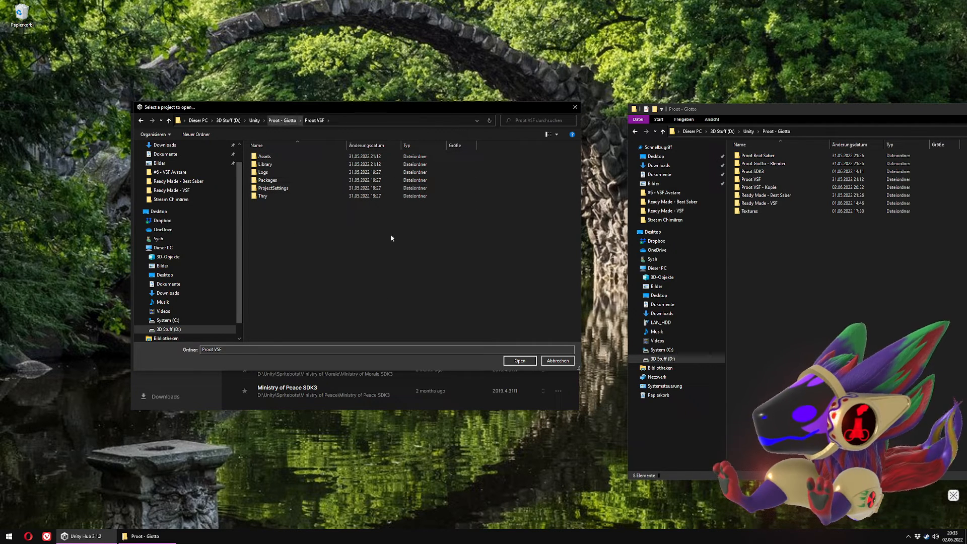
{"action": "left_click", "coordinate": [523, 361]}
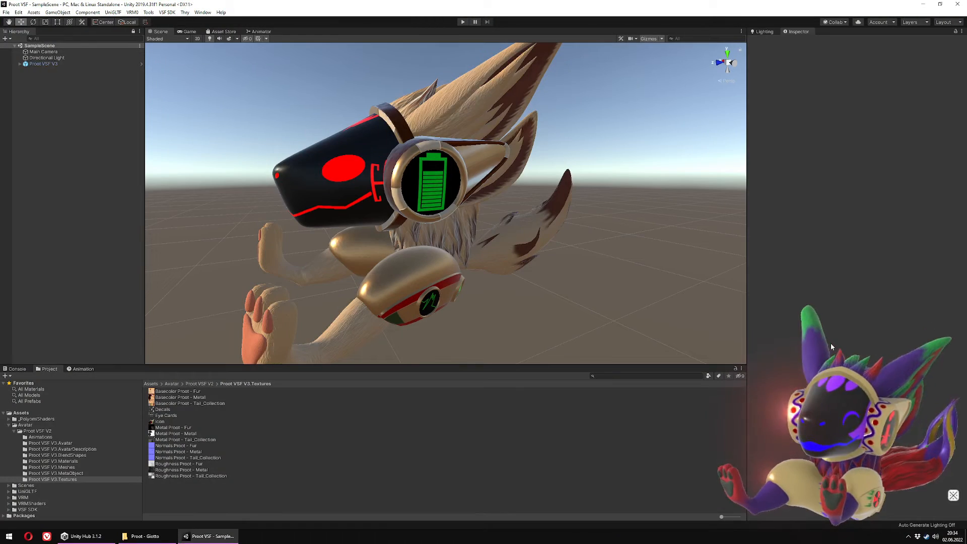
Step: Examine the Proot avatar in the scene from the side and front at different distances
{"action": "left_click_drag", "start_coordinate": [437, 253], "coordinate": [561, 237], "text": "alt"}
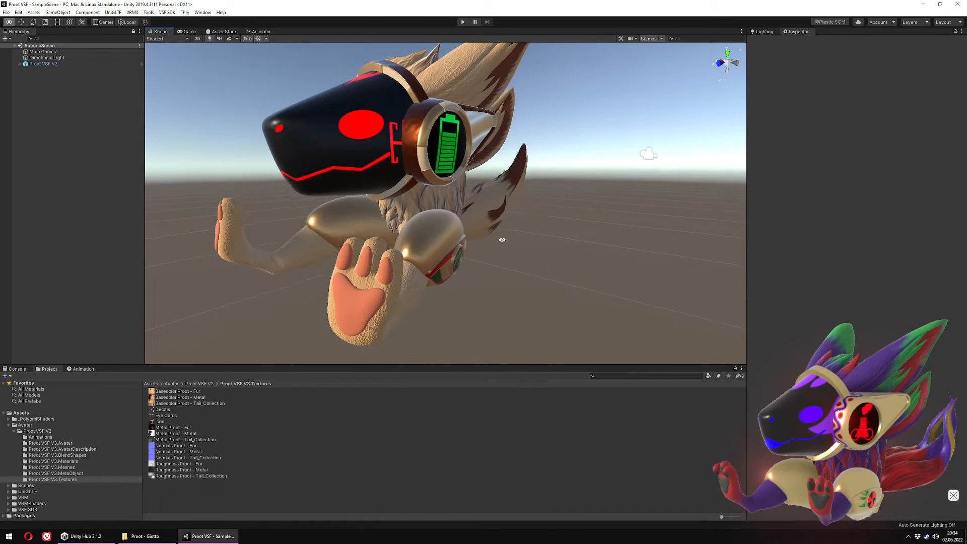
{"action": "scroll", "coordinate": [446, 213], "scroll_direction": "down", "scroll_amount": 6, "text": "alt"}
{"action": "scroll", "coordinate": [446, 213], "scroll_direction": "up", "scroll_amount": 2, "text": "alt"}
{"action": "left_click_drag", "start_coordinate": [447, 213], "coordinate": [431, 233], "text": "alt"}
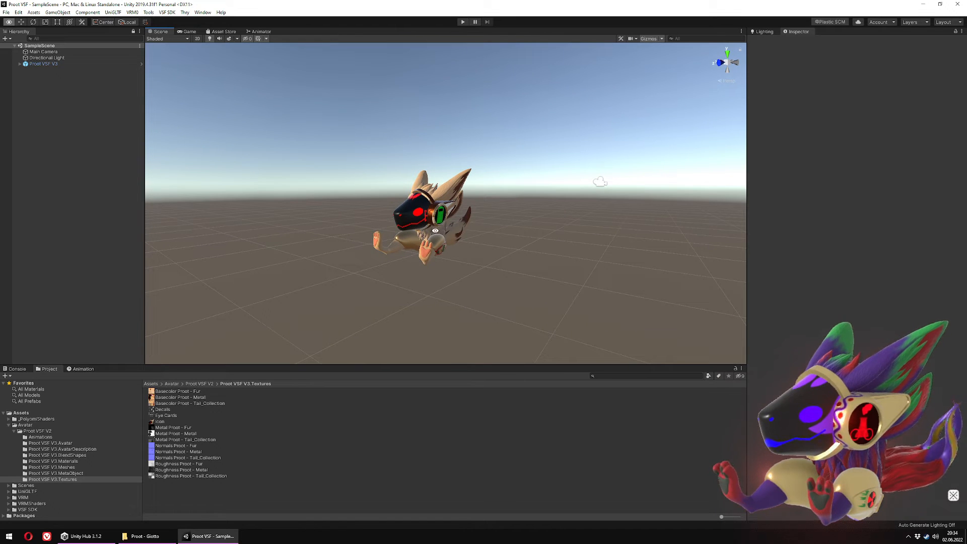
{"action": "scroll", "coordinate": [463, 224], "scroll_direction": "up", "scroll_amount": 2}
{"action": "key", "text": "w"}
{"action": "right_click_drag", "start_coordinate": [463, 224], "coordinate": [424, 244]}
{"action": "key", "text": "s"}
{"action": "key", "text": "d"}
{"action": "key", "text": "a"}
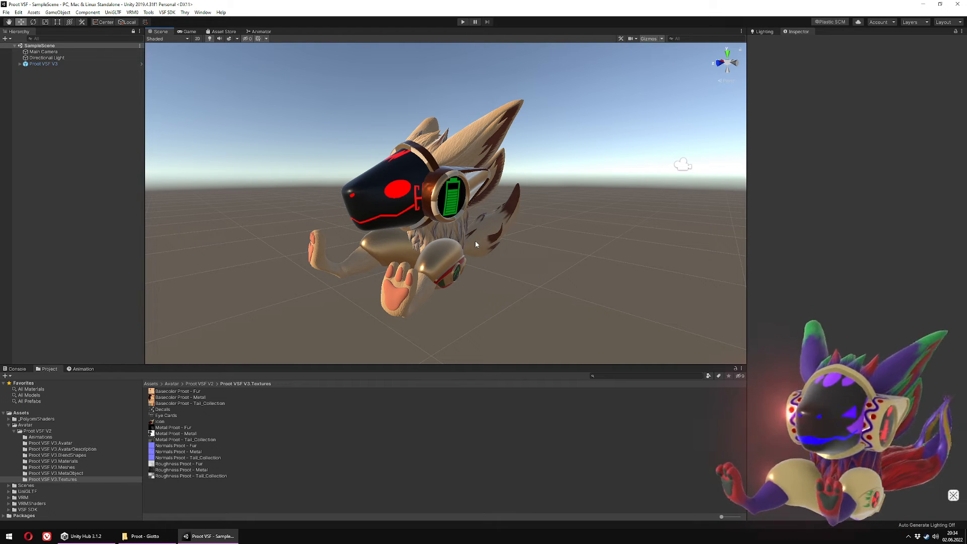
Step: Bring the project folder and Unity Hub back into view and close the Proot VSF project
{"action": "left_click", "coordinate": [145, 536]}
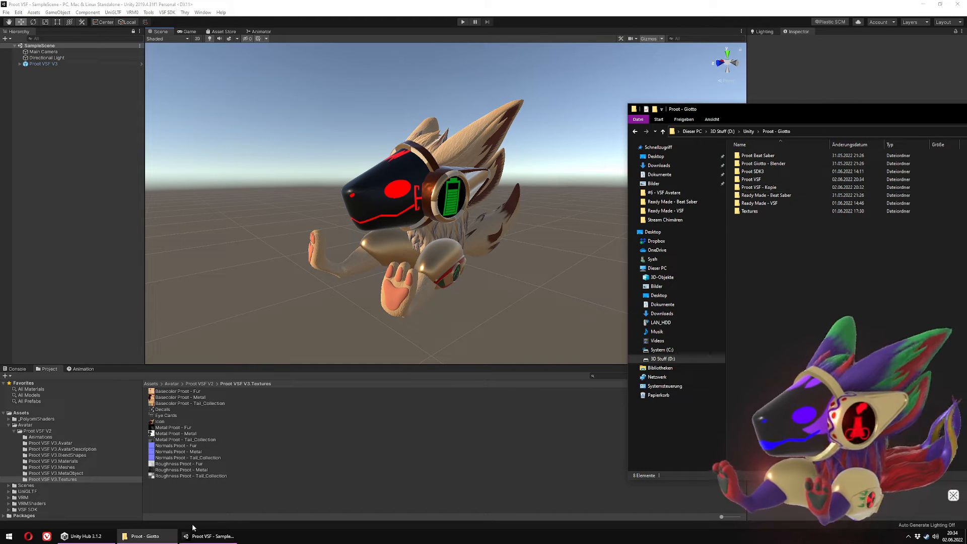
{"action": "left_click", "coordinate": [83, 536]}
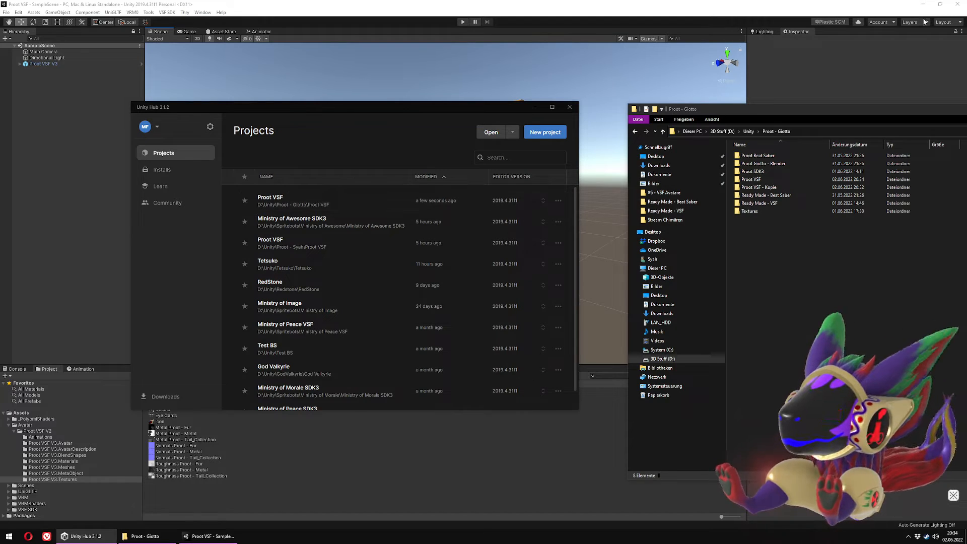
{"action": "left_click", "coordinate": [958, 4]}
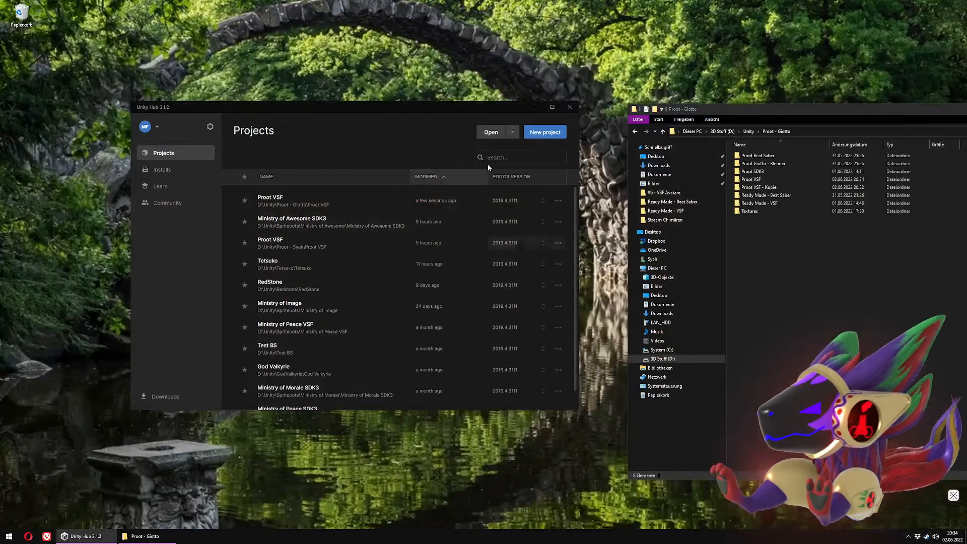
Step: Open the copied project Proot VSF - Kopie from the Proot - Giotto folder
{"action": "left_click", "coordinate": [493, 133]}
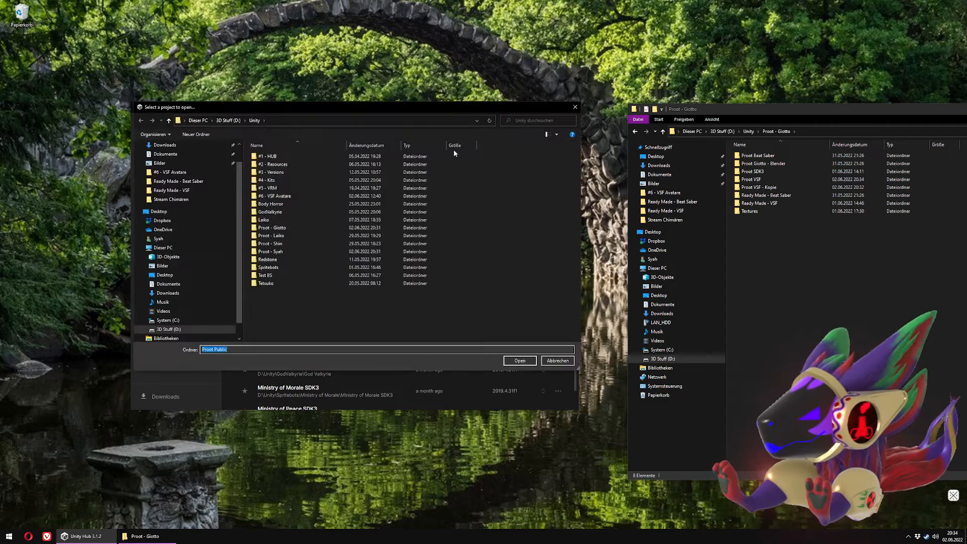
{"action": "double_click", "coordinate": [274, 228]}
{"action": "left_click", "coordinate": [275, 187]}
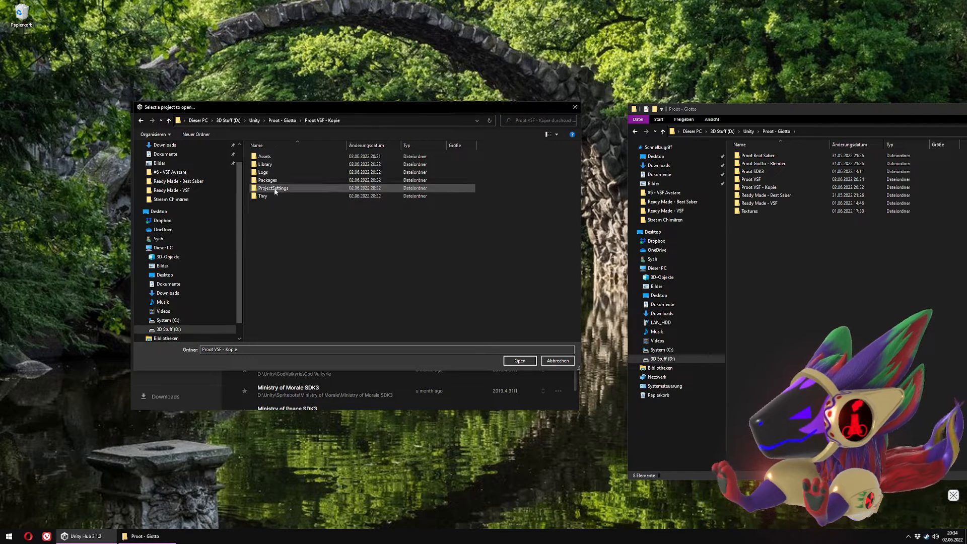
{"action": "left_click", "coordinate": [520, 361]}
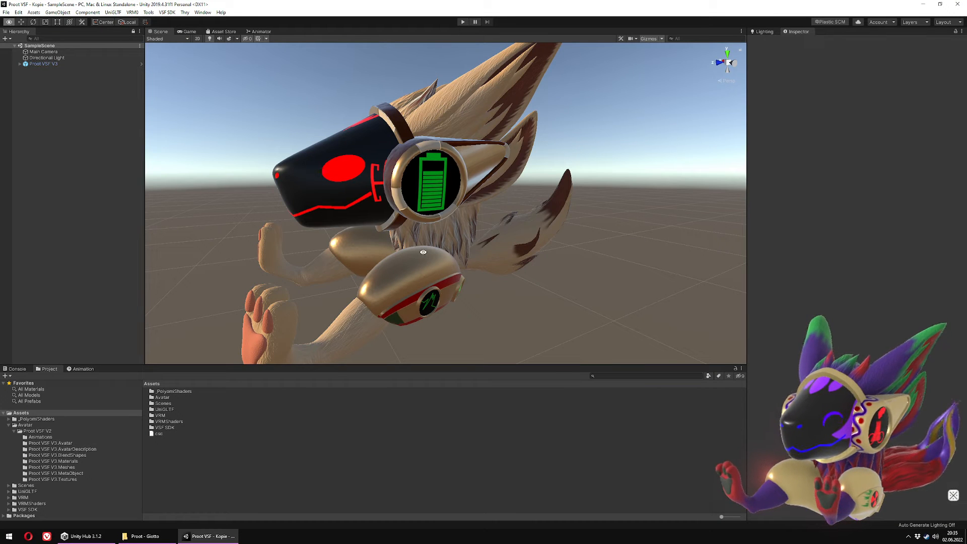
Step: Expand the Proot VSF V3 avatar's hierarchy through Proot VSF and Hips, and select the Leg.L bone
{"action": "left_click_drag", "start_coordinate": [408, 244], "coordinate": [475, 239], "text": "alt"}
{"action": "scroll", "coordinate": [467, 241], "scroll_direction": "down", "scroll_amount": 5, "text": "alt"}
{"action": "scroll", "coordinate": [464, 237], "scroll_direction": "up", "scroll_amount": 3}
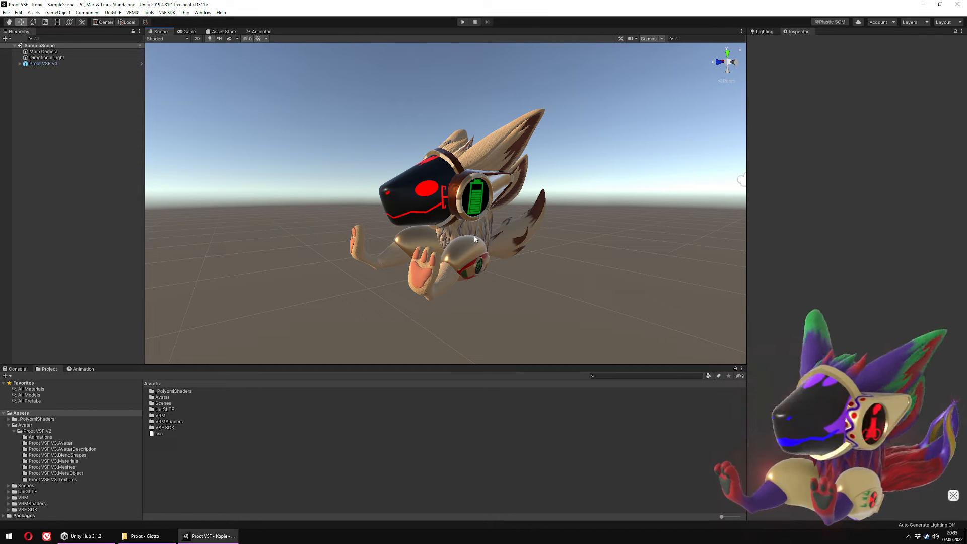
{"action": "left_click", "coordinate": [41, 64]}
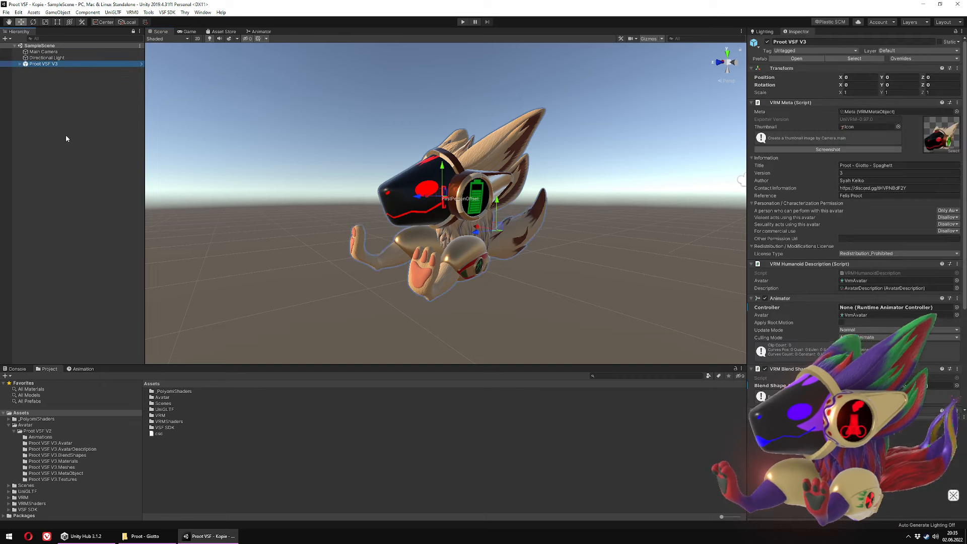
{"action": "key", "text": "Right"}
{"action": "key", "text": "Down"}
{"action": "key", "text": "Down"}
{"action": "key", "text": "Down"}
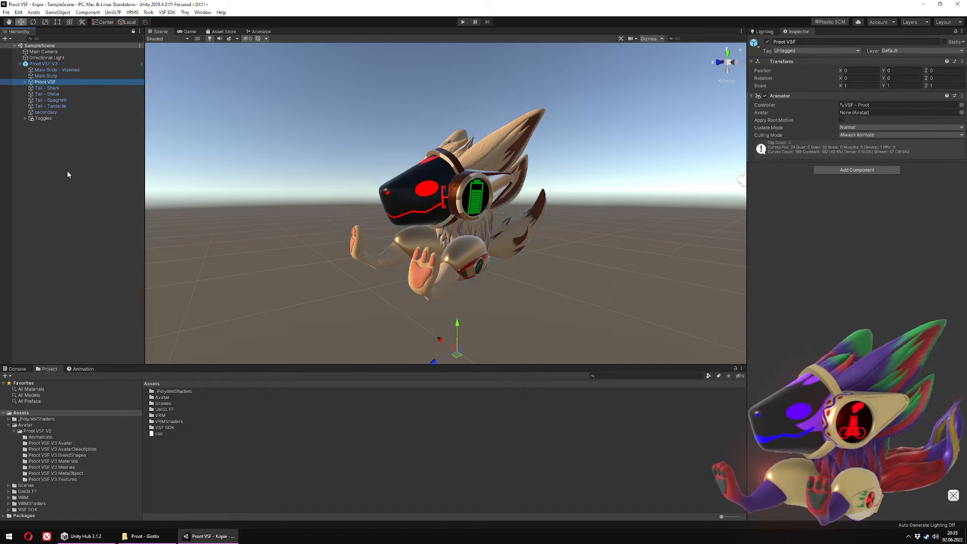
{"action": "key", "text": "Right"}
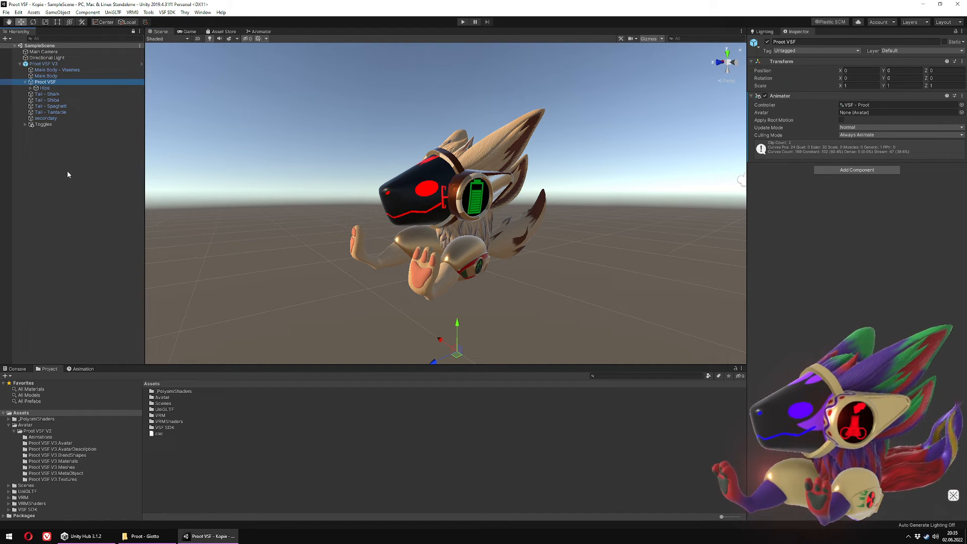
{"action": "key", "text": "Down"}
{"action": "key", "text": "Right"}
{"action": "key", "text": "Down"}
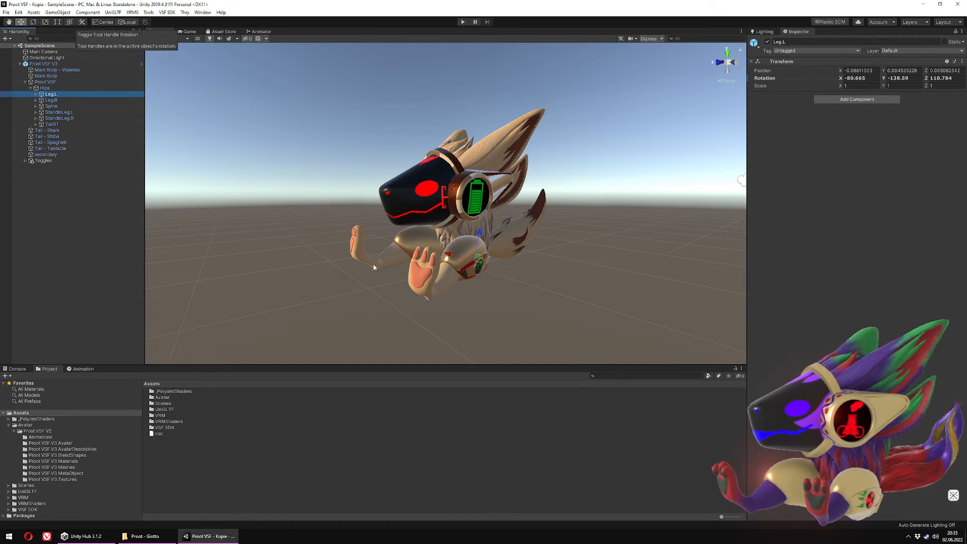
Step: Rotate the Leg.L and Leg.R bones downward so the sitting avatar's legs point straight down in a standing pose
{"action": "key", "text": "e"}
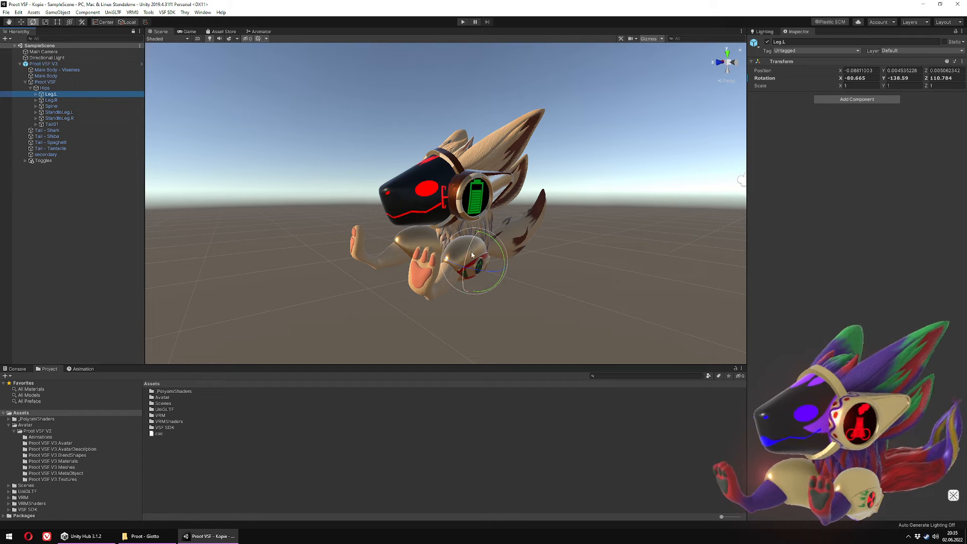
{"action": "left_click_drag", "start_coordinate": [472, 246], "coordinate": [479, 275]}
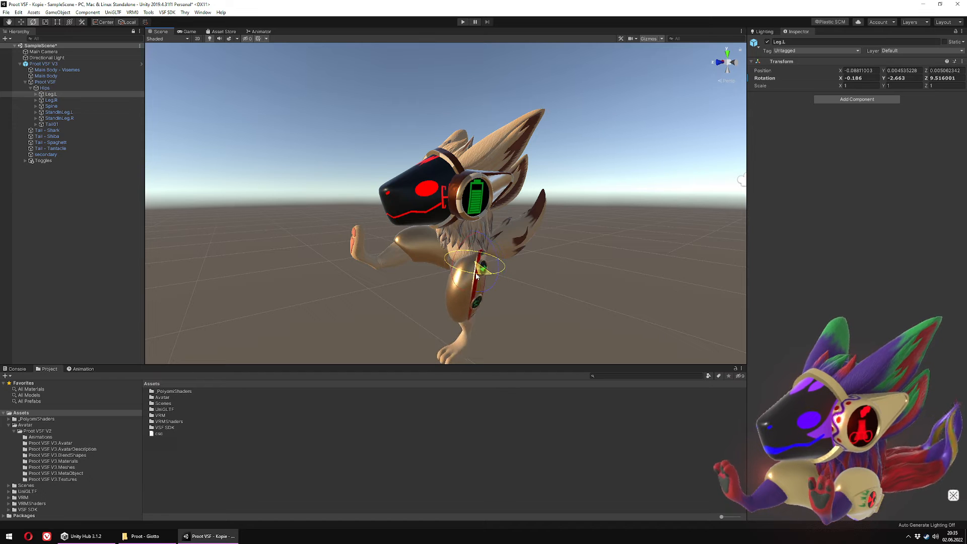
{"action": "left_click", "coordinate": [74, 98]}
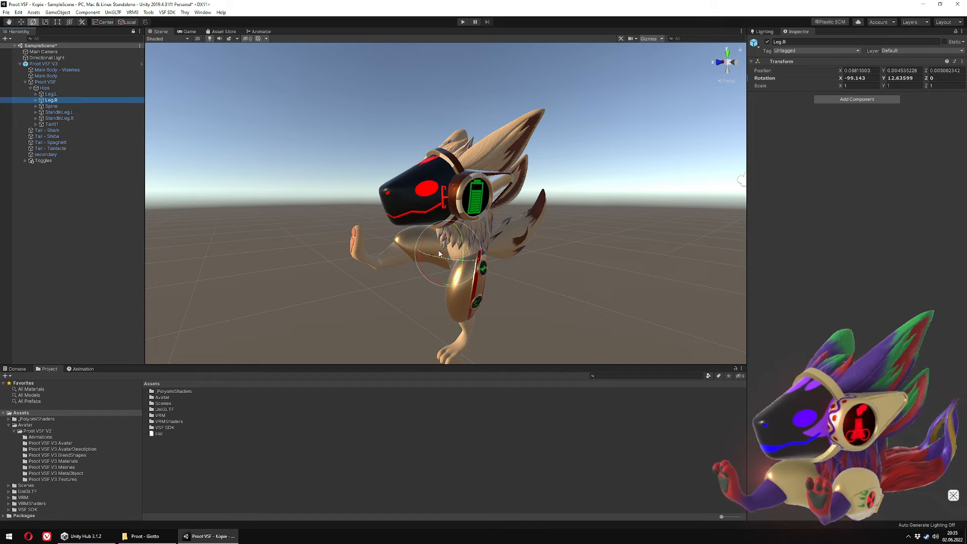
{"action": "left_click_drag", "start_coordinate": [433, 238], "coordinate": [383, 301]}
{"action": "left_click_drag", "start_coordinate": [449, 260], "coordinate": [451, 260]}
Step: Fine-tune the Leg.L bone's sideways tilt from the front to a Z rotation of about -0.77
{"action": "right_click_drag", "start_coordinate": [506, 282], "coordinate": [605, 304]}
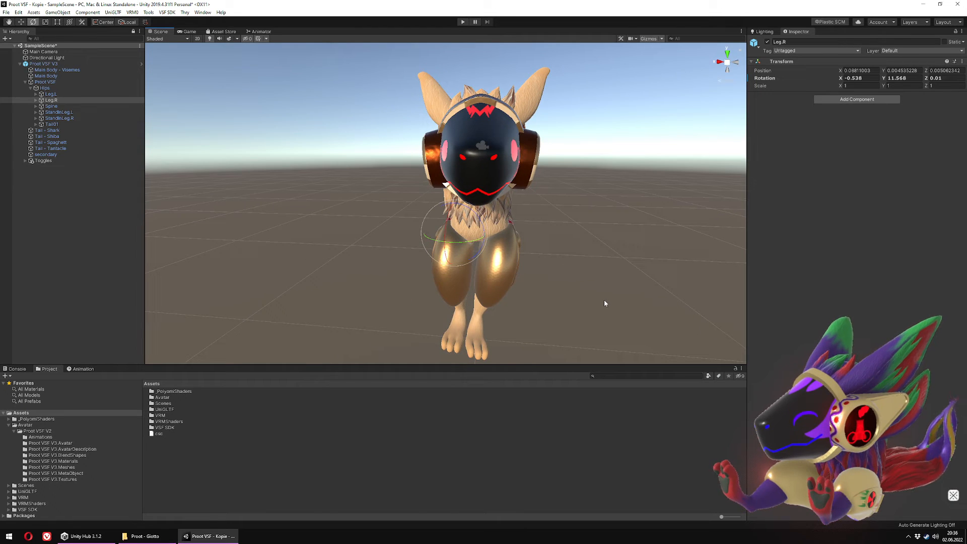
{"action": "left_click", "coordinate": [55, 94]}
{"action": "left_click_drag", "start_coordinate": [524, 215], "coordinate": [519, 216]}
{"action": "right_click_drag", "start_coordinate": [601, 250], "coordinate": [506, 256]}
{"action": "key", "text": "d"}
{"action": "left_click_drag", "start_coordinate": [502, 261], "coordinate": [541, 253], "text": "alt"}
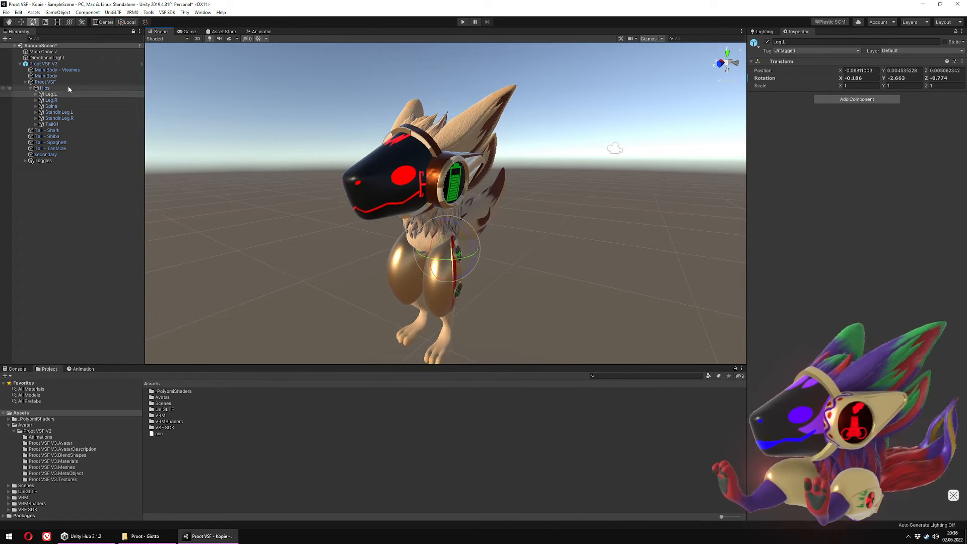
Step: Export the Proot VSF V3 root object as an avatar bundle named Proot VSF V3.vsfavatar in the #6 - VSF Avatare folder
{"action": "left_click", "coordinate": [48, 64]}
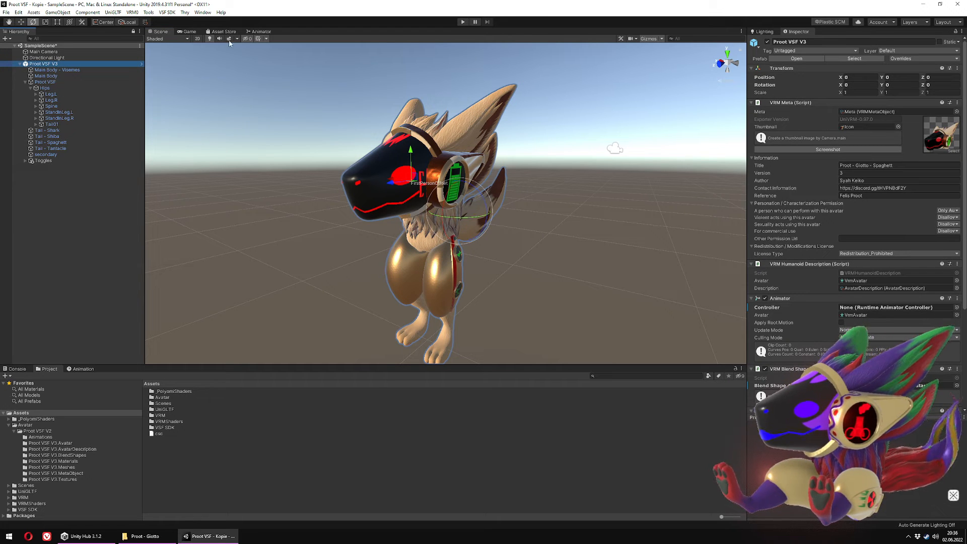
{"action": "left_click", "coordinate": [165, 13]}
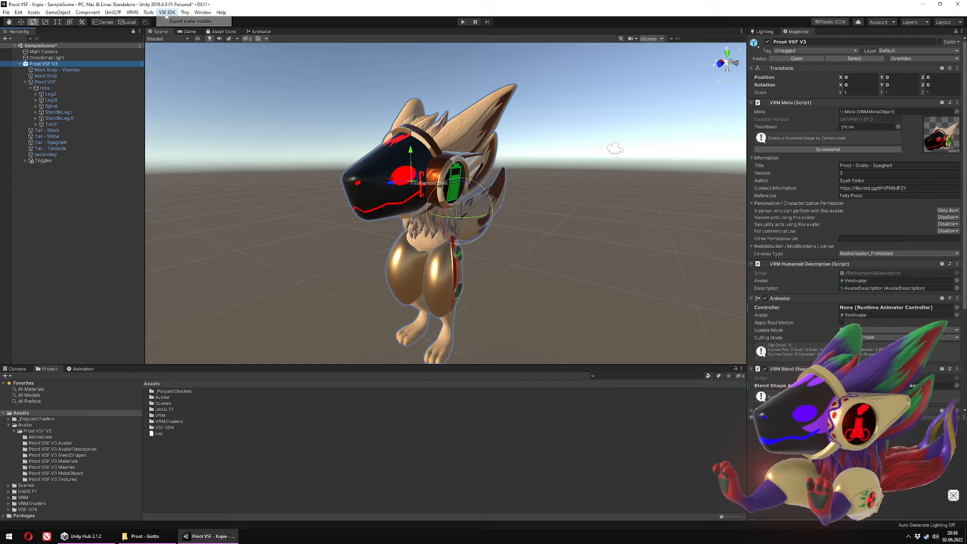
{"action": "left_click", "coordinate": [191, 22]}
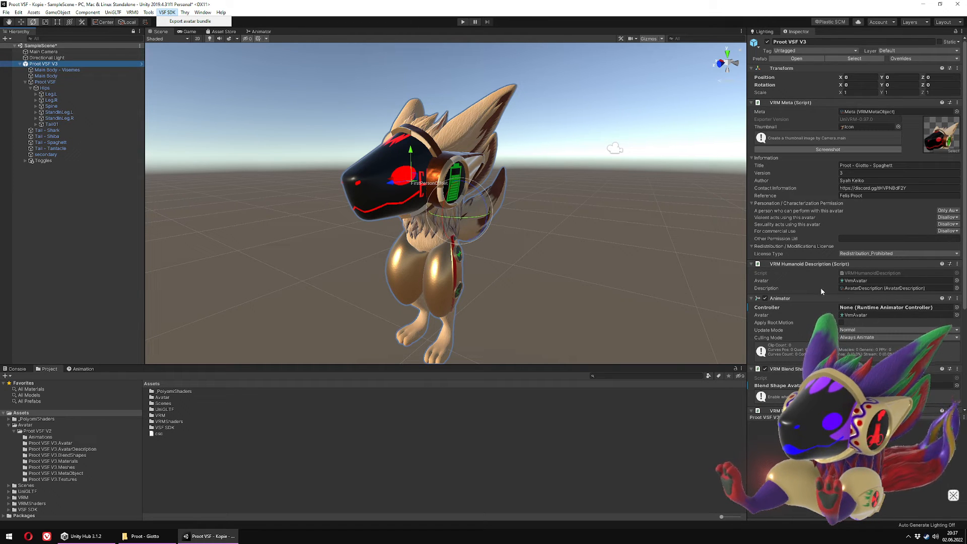
{"action": "scroll", "coordinate": [942, 302], "scroll_direction": "down", "scroll_amount": 6}
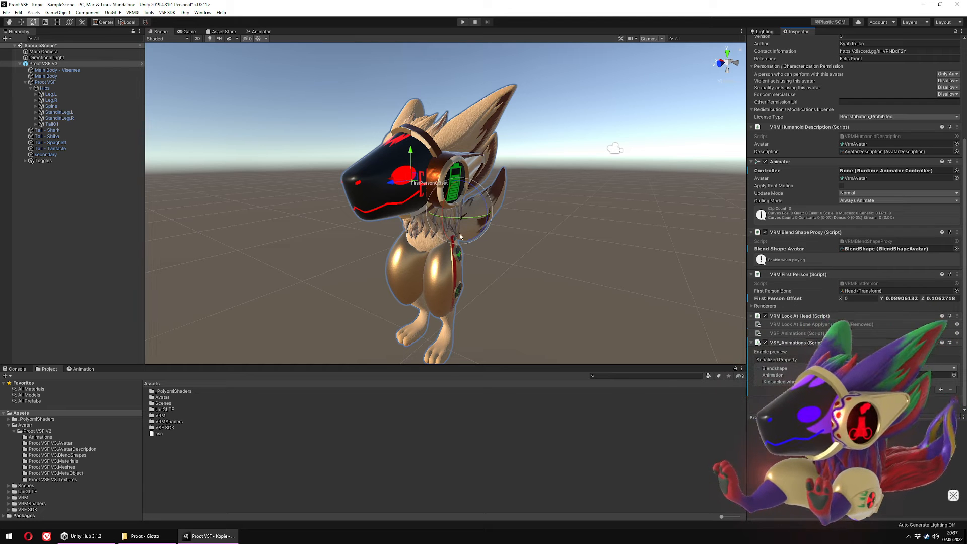
{"action": "left_click", "coordinate": [64, 65]}
{"action": "left_click", "coordinate": [166, 12]}
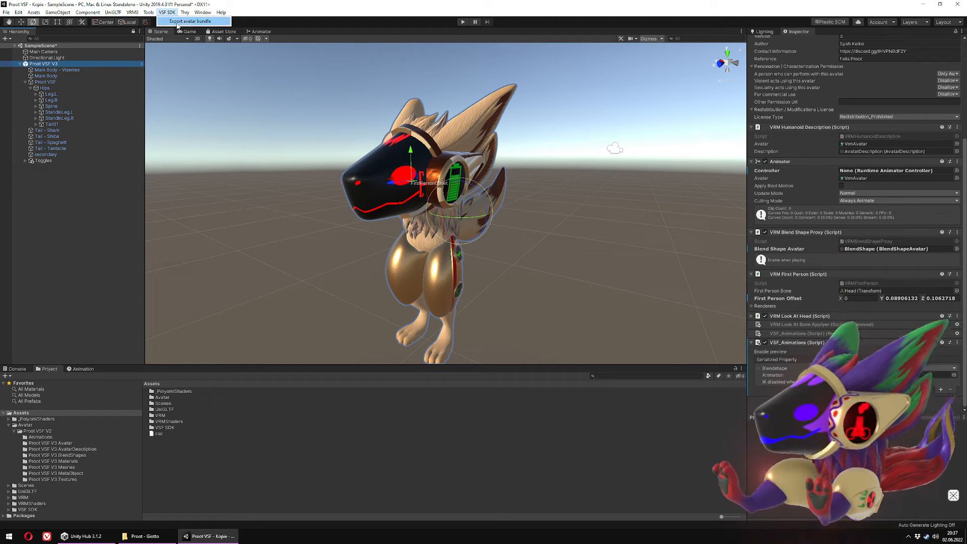
{"action": "left_click", "coordinate": [178, 23]}
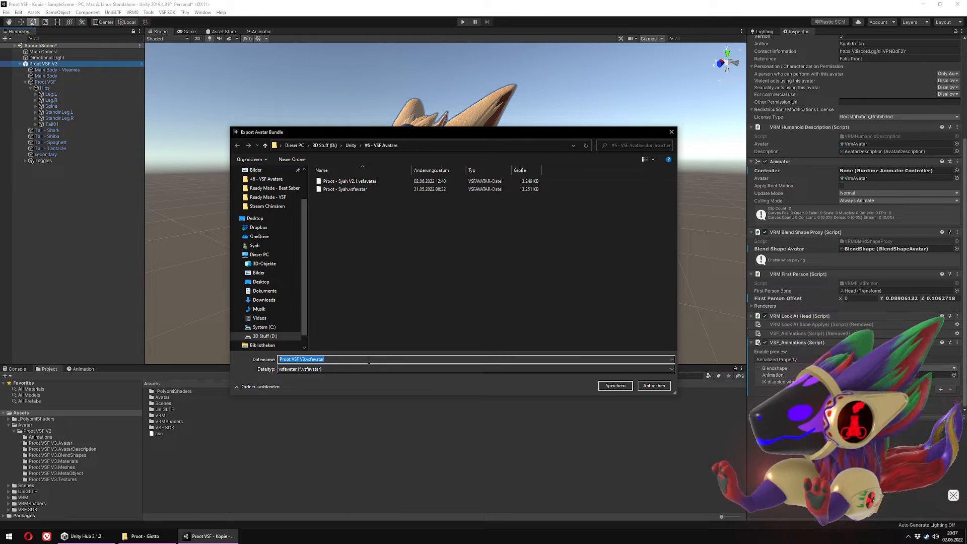
{"action": "left_click", "coordinate": [278, 359]}
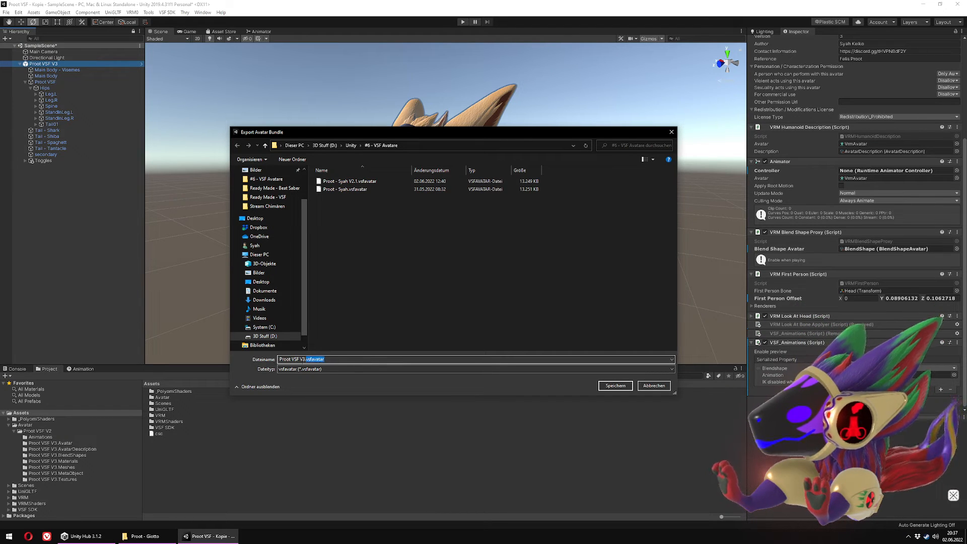
{"action": "left_click", "coordinate": [358, 360]}
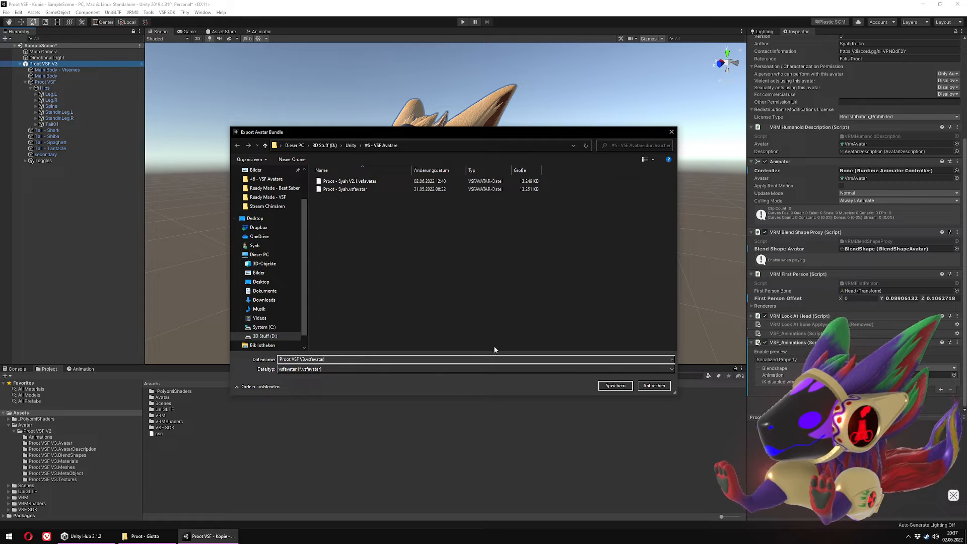
{"action": "left_click", "coordinate": [613, 386]}
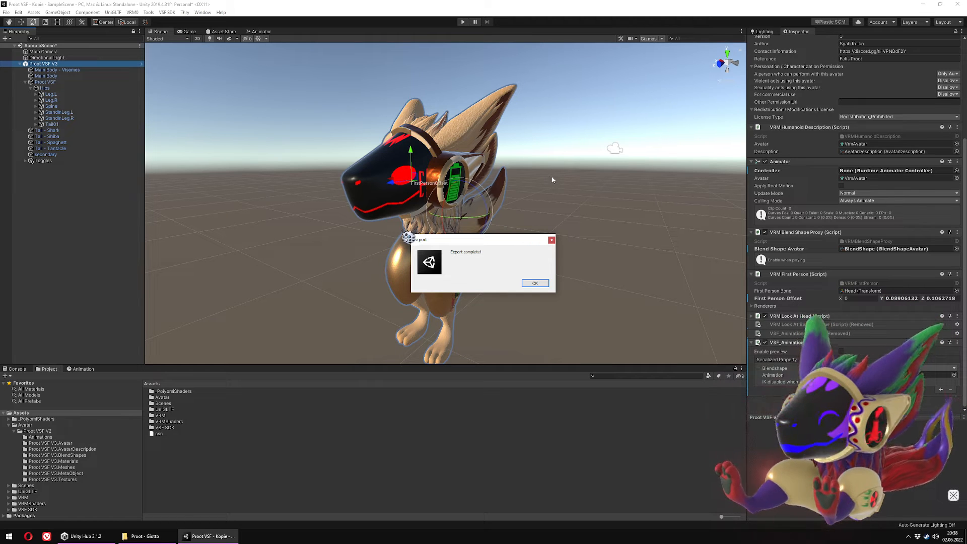
{"action": "left_click", "coordinate": [535, 283]}
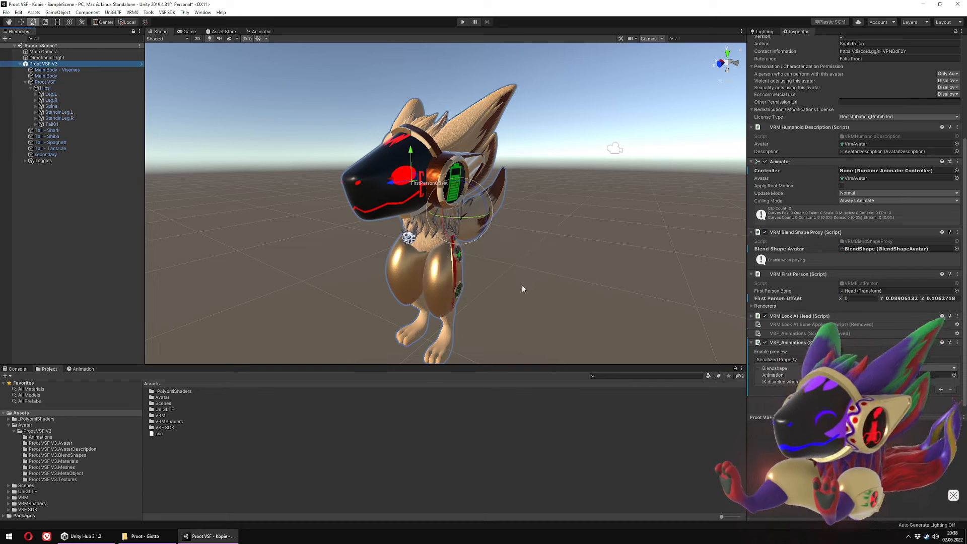
Step: Switch to VSeeFace, add the exported Proot VSF V3.vsfavatar to the local avatars and load it
{"action": "left_click_drag", "start_coordinate": [964, 104], "coordinate": [923, 104]}
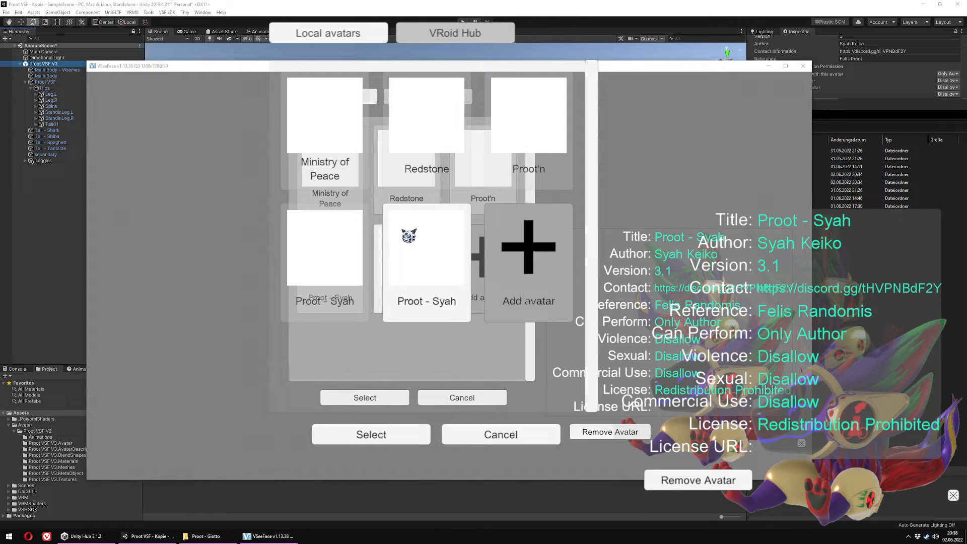
{"action": "left_click", "coordinate": [528, 262]}
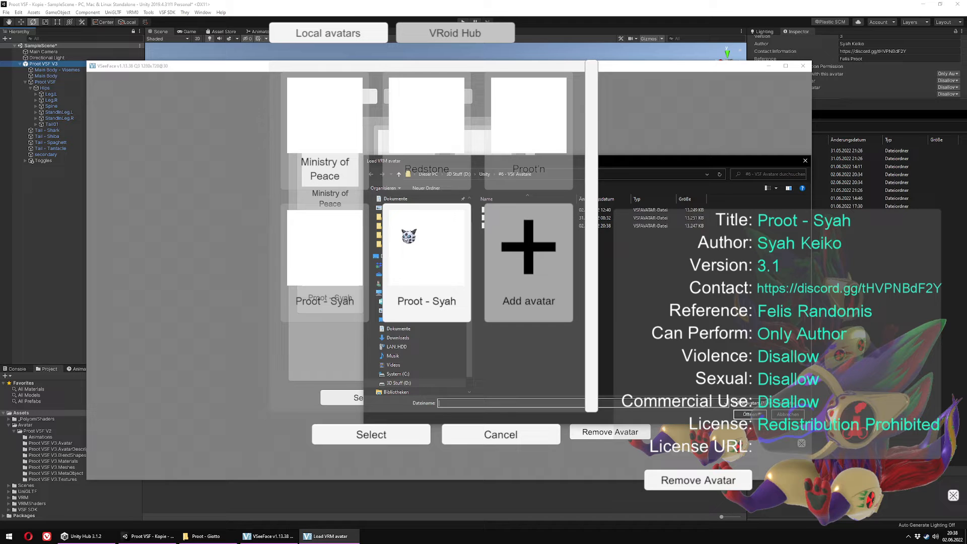
{"action": "double_click", "coordinate": [650, 226]}
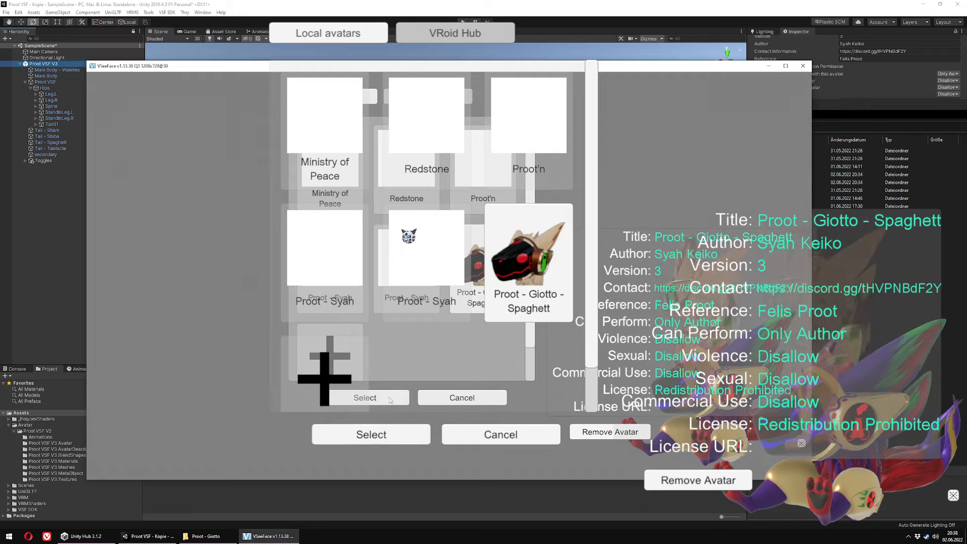
{"action": "left_click", "coordinate": [366, 398]}
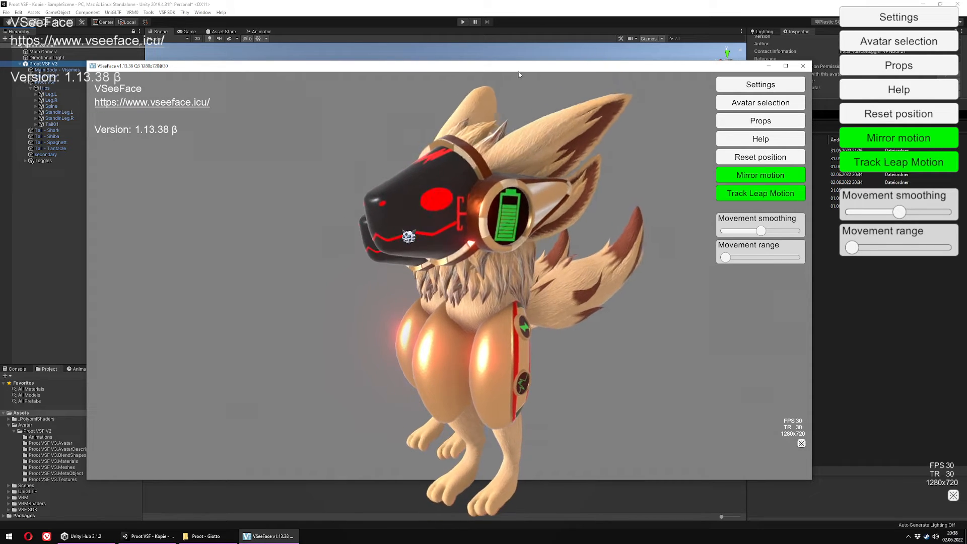
Step: Try the maximum gaze strength and gaze sensitivity in VSeeFace's general settings, and return both to their minimum
{"action": "left_click_drag", "start_coordinate": [520, 75], "coordinate": [667, 70]}
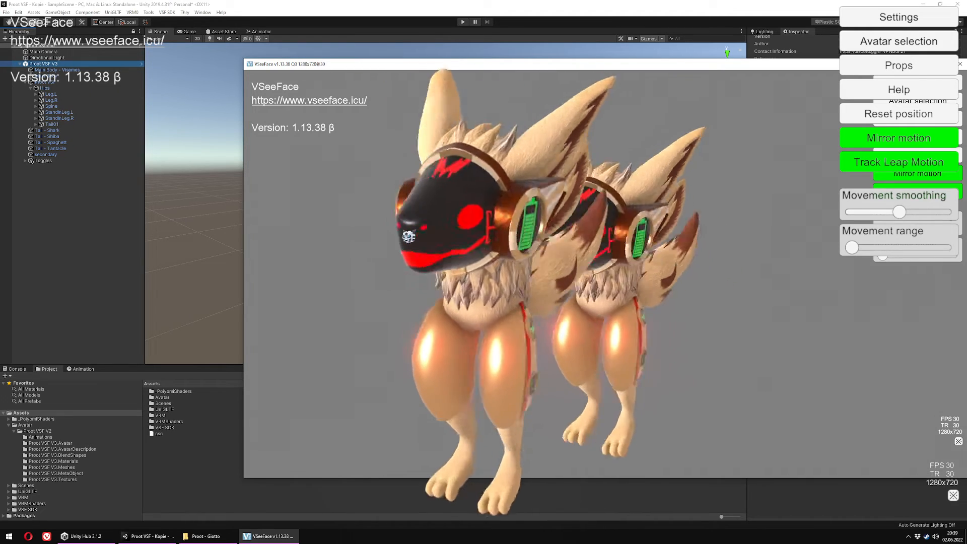
{"action": "left_click", "coordinate": [917, 83]}
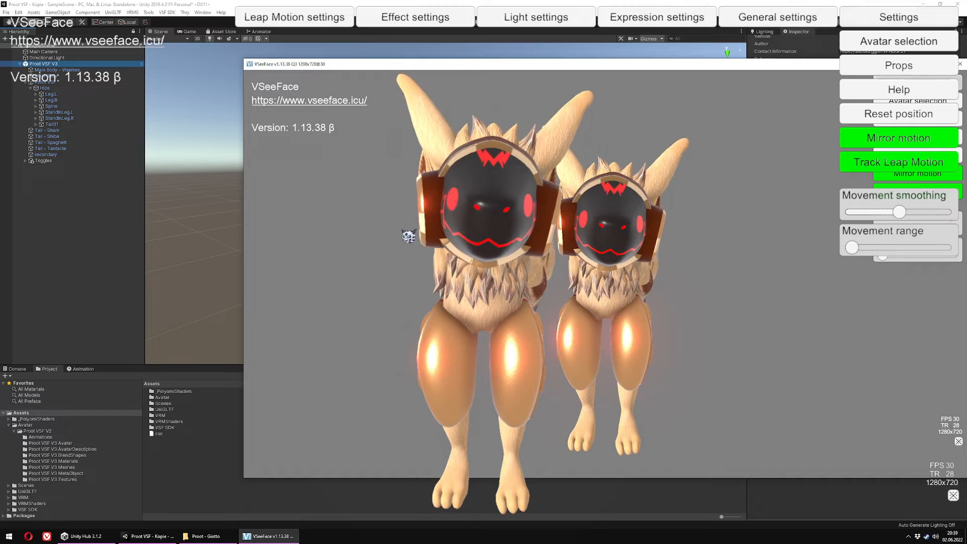
{"action": "left_click", "coordinate": [805, 18]}
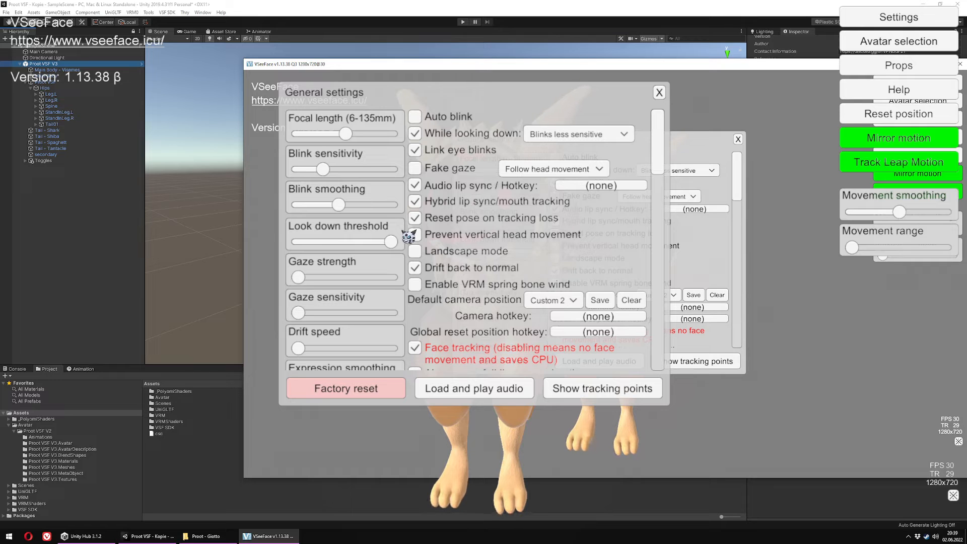
{"action": "left_click_drag", "start_coordinate": [409, 236], "coordinate": [754, 233]}
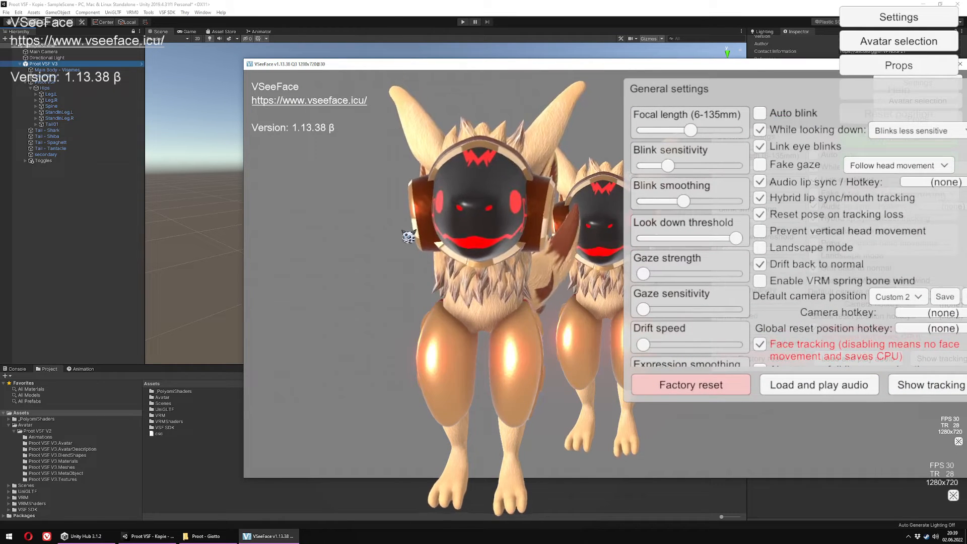
{"action": "left_click_drag", "start_coordinate": [642, 274], "coordinate": [736, 274]}
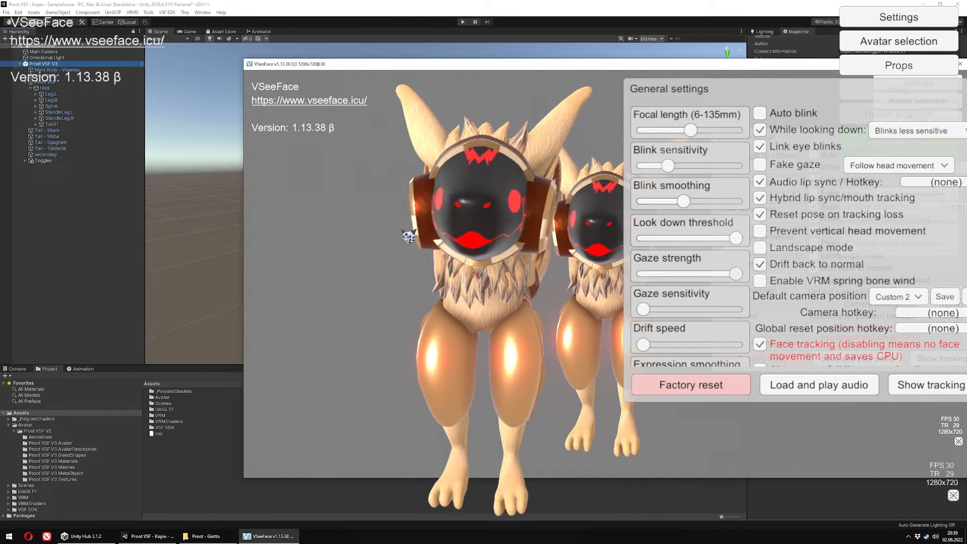
{"action": "left_click_drag", "start_coordinate": [643, 308], "coordinate": [736, 309]}
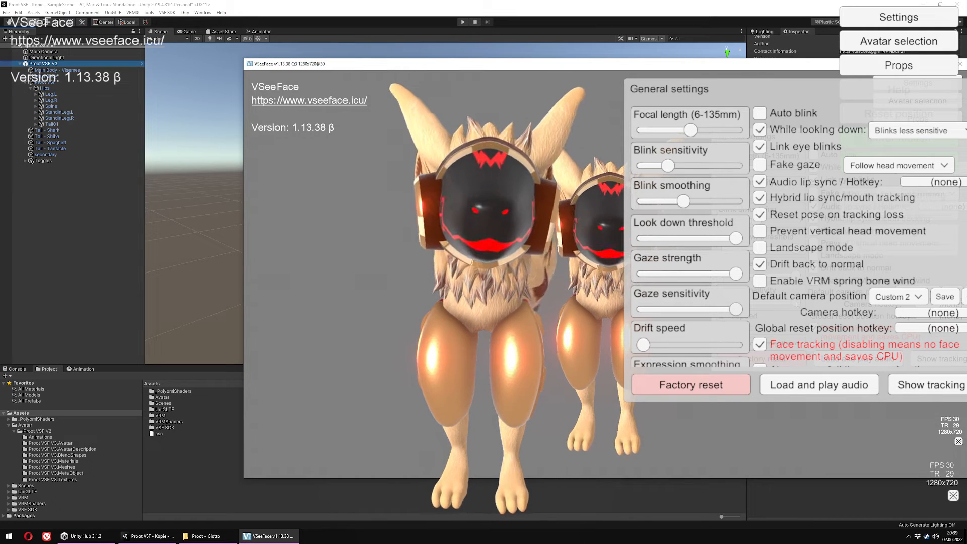
{"action": "left_click_drag", "start_coordinate": [735, 309], "coordinate": [643, 309]}
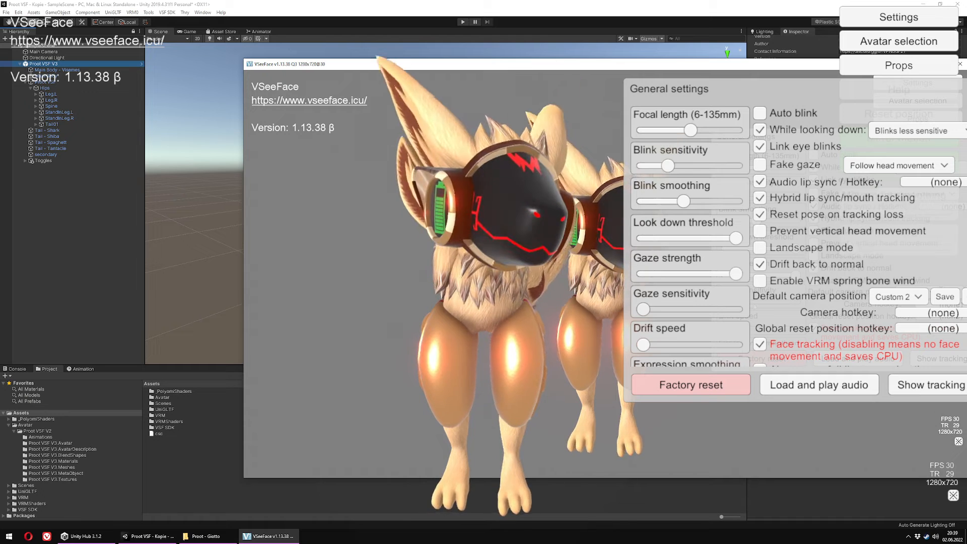
{"action": "left_click_drag", "start_coordinate": [736, 273], "coordinate": [643, 274]}
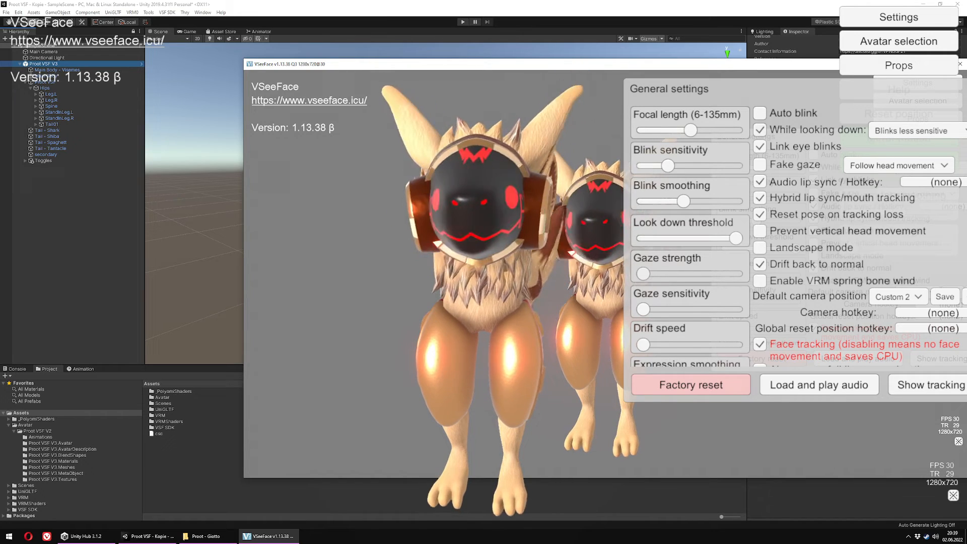
Step: Examine the remaining general settings and the hotkeys in the expression settings, down to the Supersurprise expression
{"action": "left_click_drag", "start_coordinate": [776, 89], "coordinate": [163, 117]}
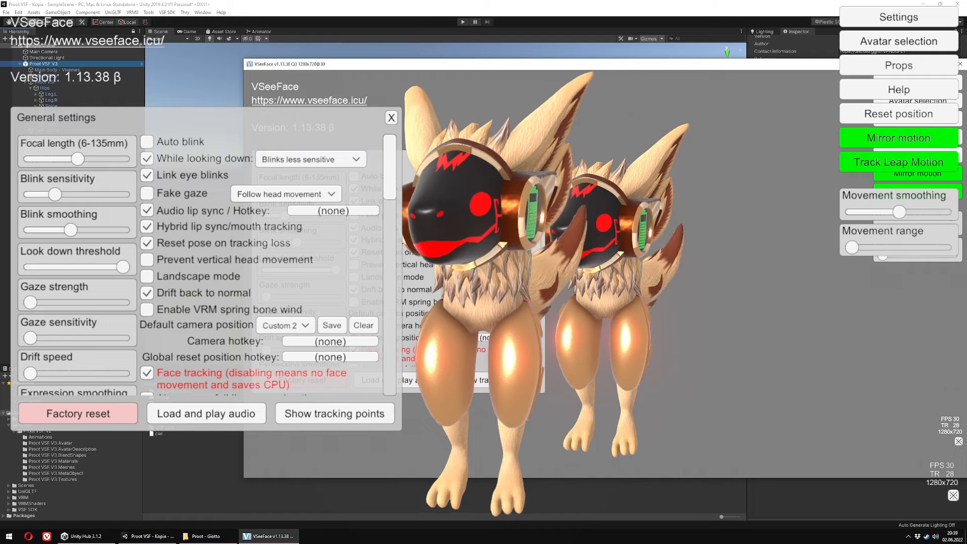
{"action": "scroll", "coordinate": [201, 262], "scroll_direction": "down", "scroll_amount": 3}
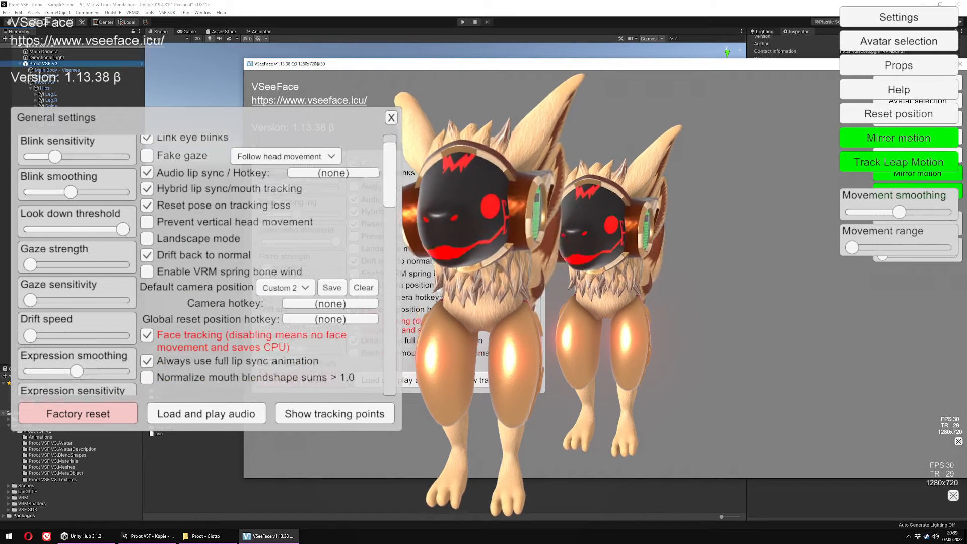
{"action": "scroll", "coordinate": [202, 262], "scroll_direction": "down", "scroll_amount": 7}
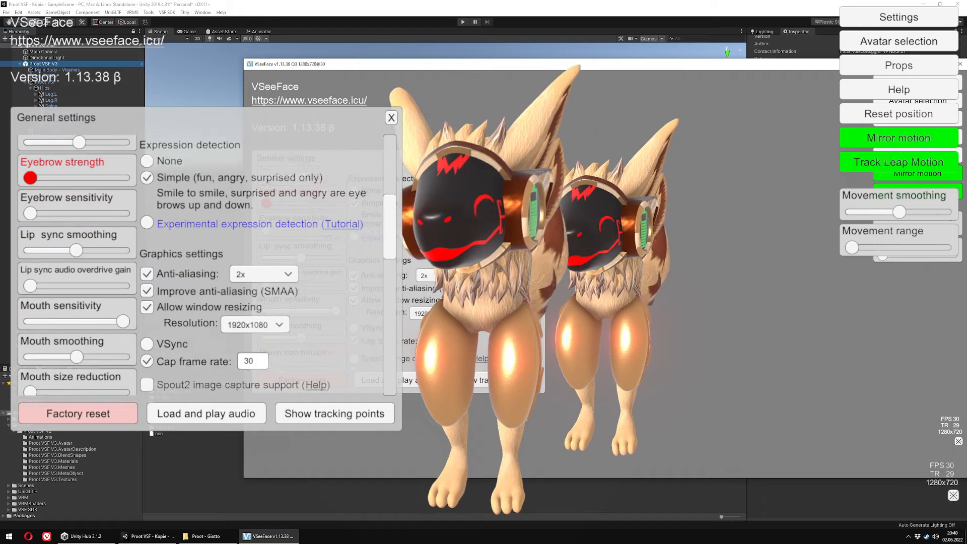
{"action": "scroll", "coordinate": [201, 261], "scroll_direction": "down", "scroll_amount": 3}
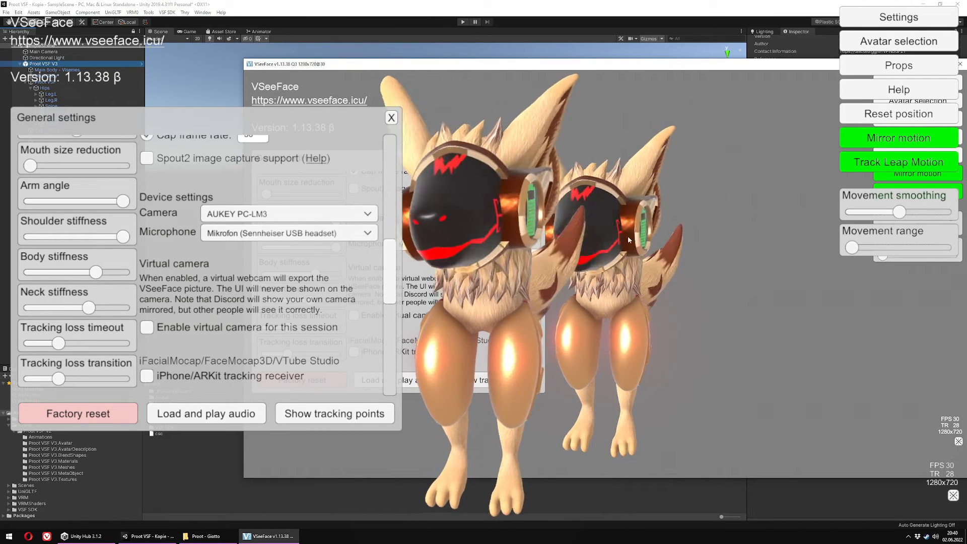
{"action": "left_click", "coordinate": [537, 158]}
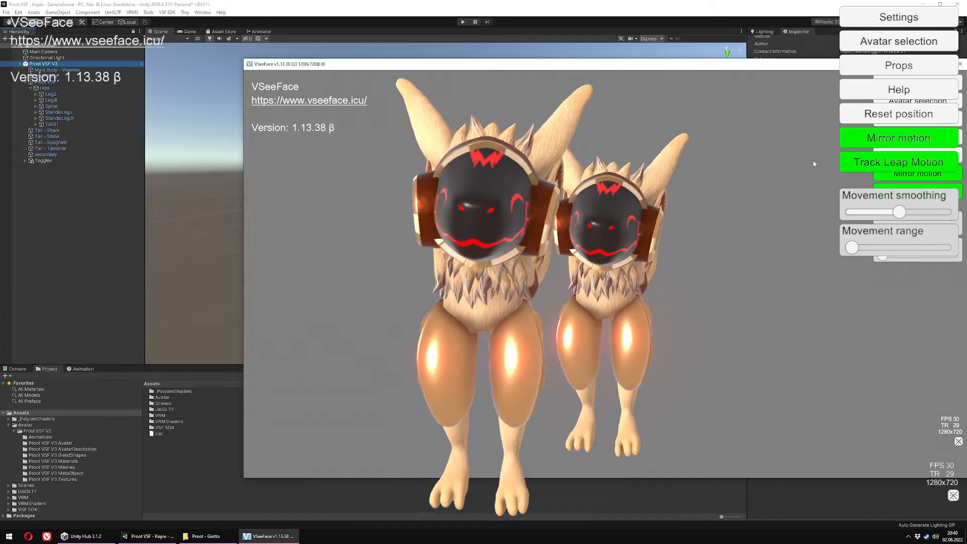
{"action": "left_click", "coordinate": [917, 82]}
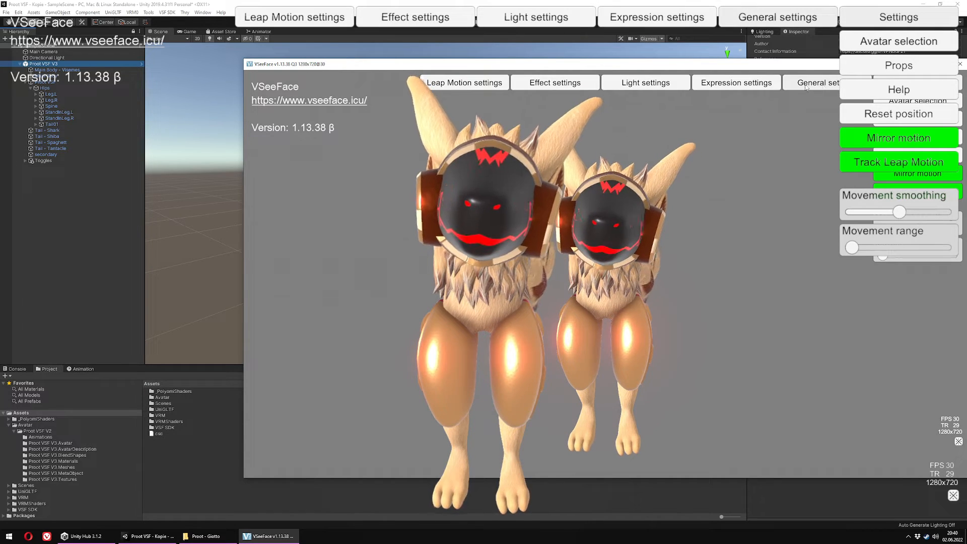
{"action": "left_click", "coordinate": [736, 82]}
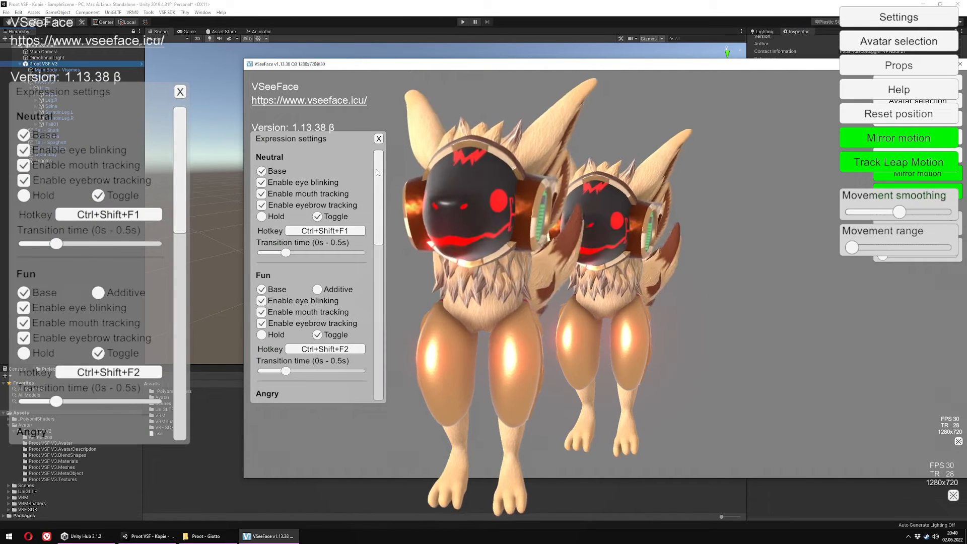
{"action": "scroll", "coordinate": [379, 203], "scroll_direction": "down", "scroll_amount": 3}
{"action": "left_click_drag", "start_coordinate": [379, 203], "coordinate": [381, 334]}
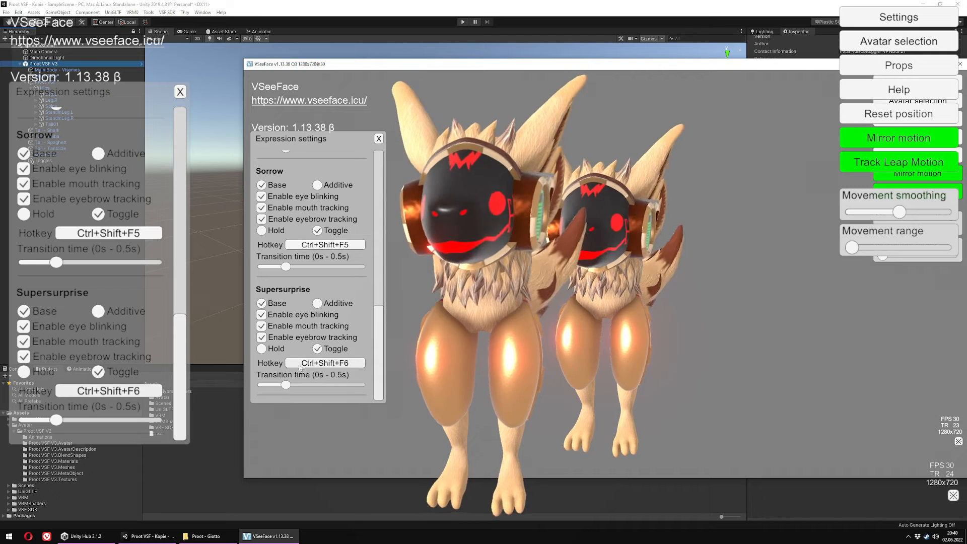
{"action": "left_click", "coordinate": [379, 139]}
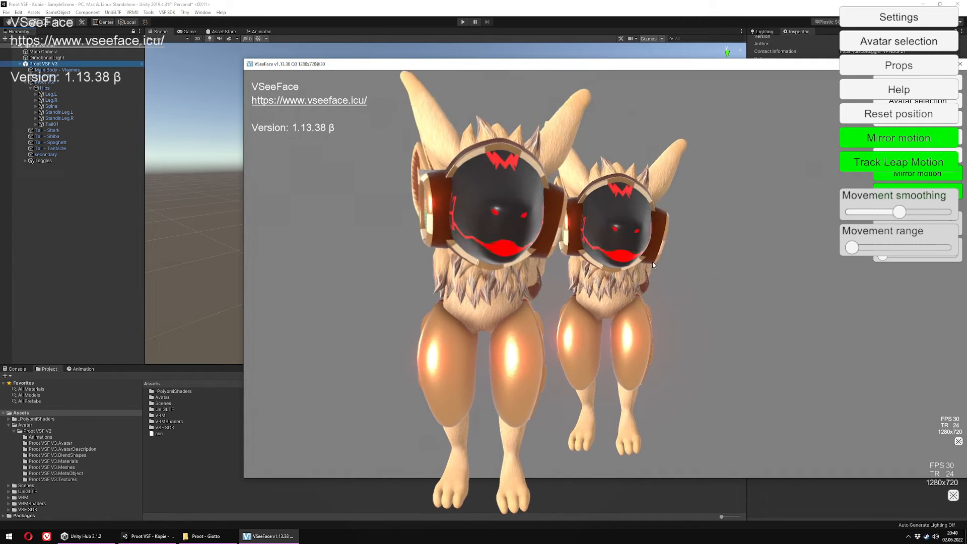
Step: Load the second Proot - Syah avatar from the local avatars and switch back to the Unity project
{"action": "left_click_drag", "start_coordinate": [865, 64], "coordinate": [802, 81]}
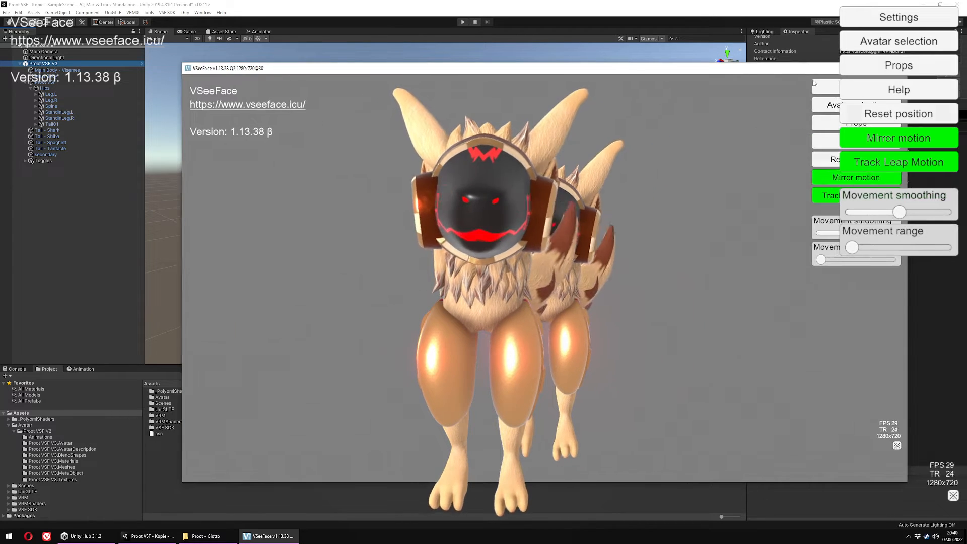
{"action": "left_click", "coordinate": [859, 106]}
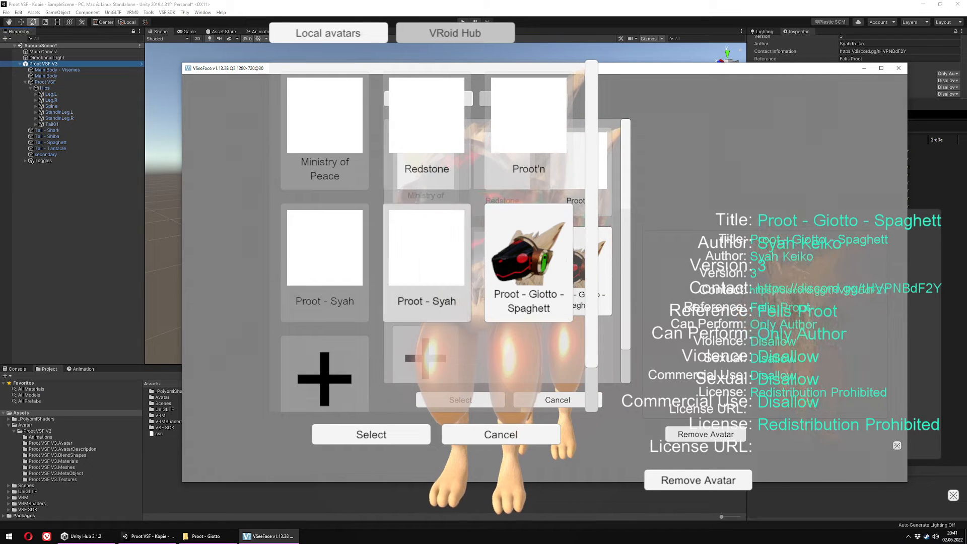
{"action": "left_click", "coordinate": [502, 271]}
{"action": "left_click", "coordinate": [460, 400]}
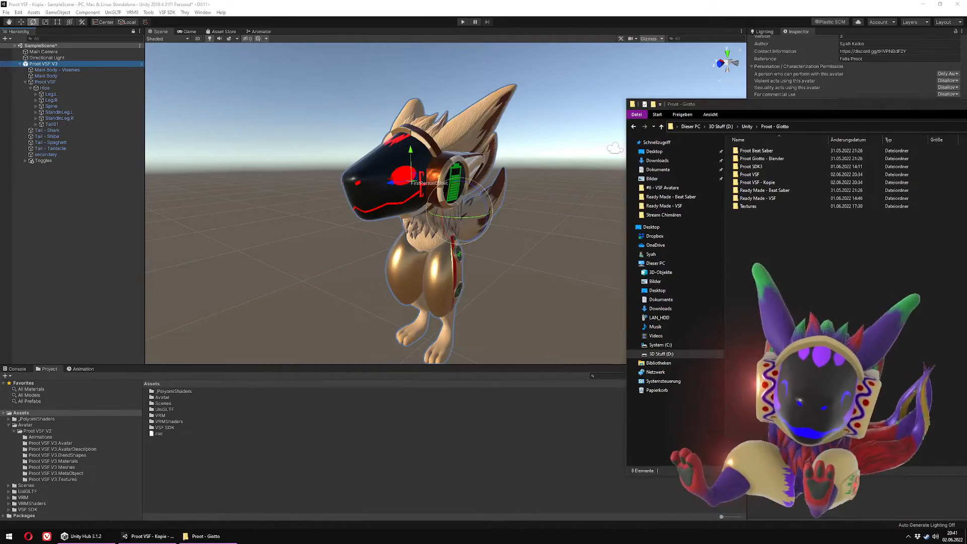
{"action": "key", "text": "alt+Tab"}
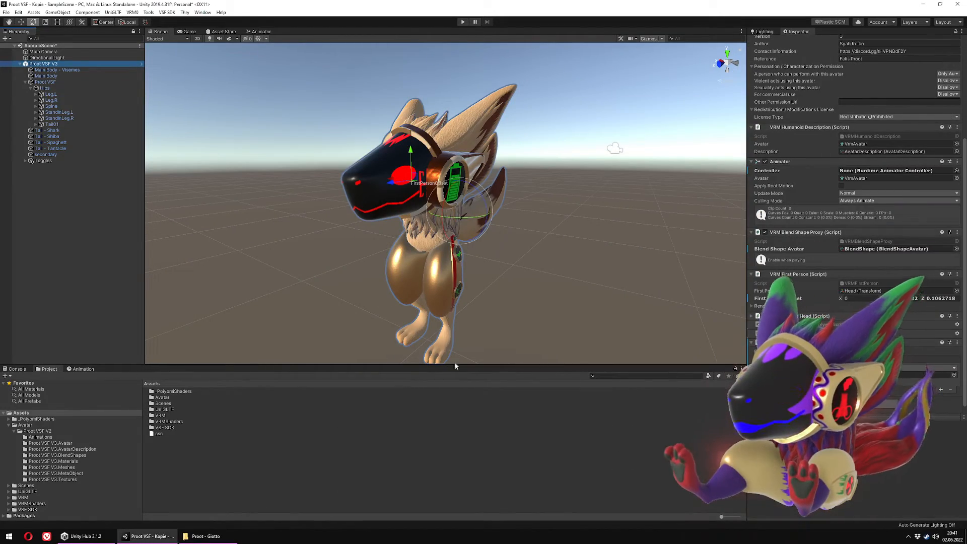
Step: Show the Proot VSF V3.Textures folder in the project assets and bring the Proot - Giotto folder window in front of the scene
{"action": "left_click", "coordinate": [64, 478]}
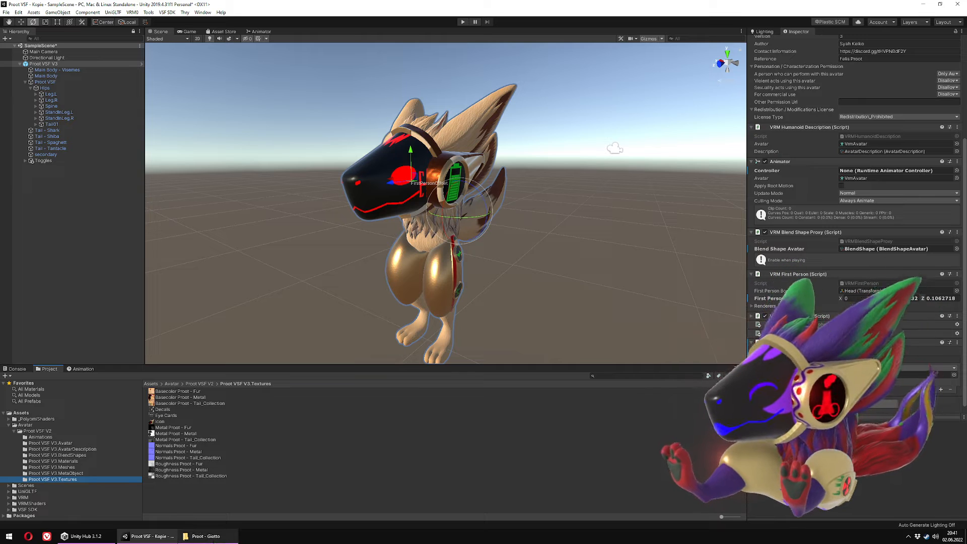
{"action": "left_click", "coordinate": [213, 540]}
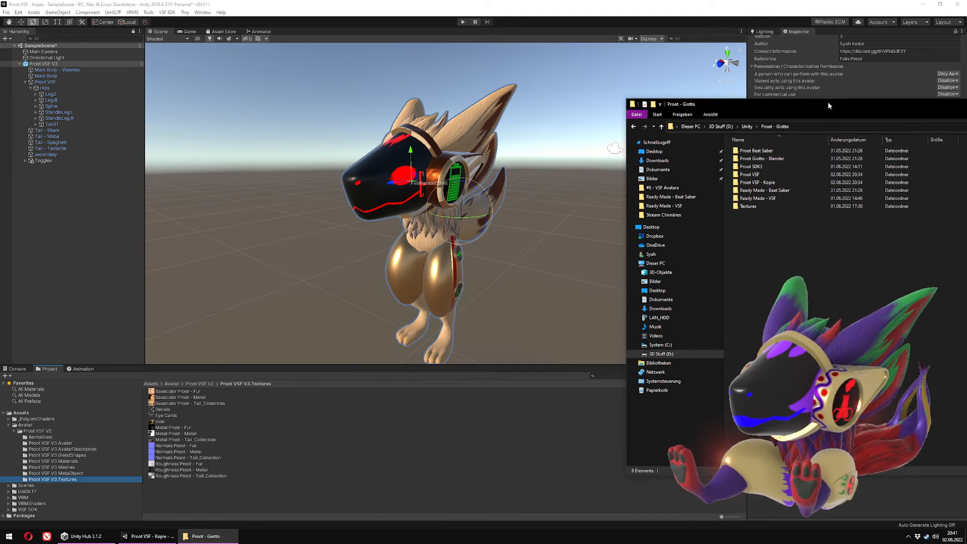
{"action": "left_click_drag", "start_coordinate": [828, 105], "coordinate": [655, 135]}
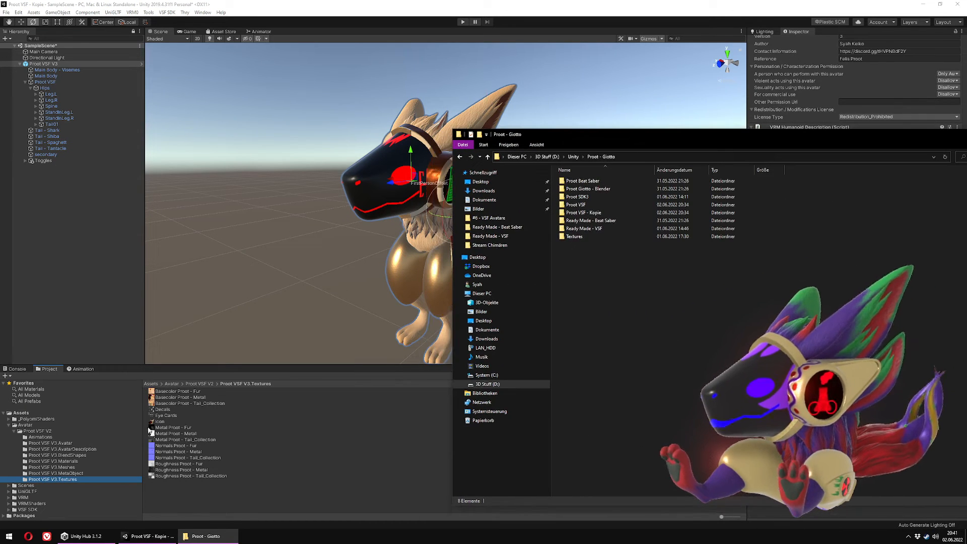
{"action": "left_click_drag", "start_coordinate": [865, 130], "coordinate": [698, 145]}
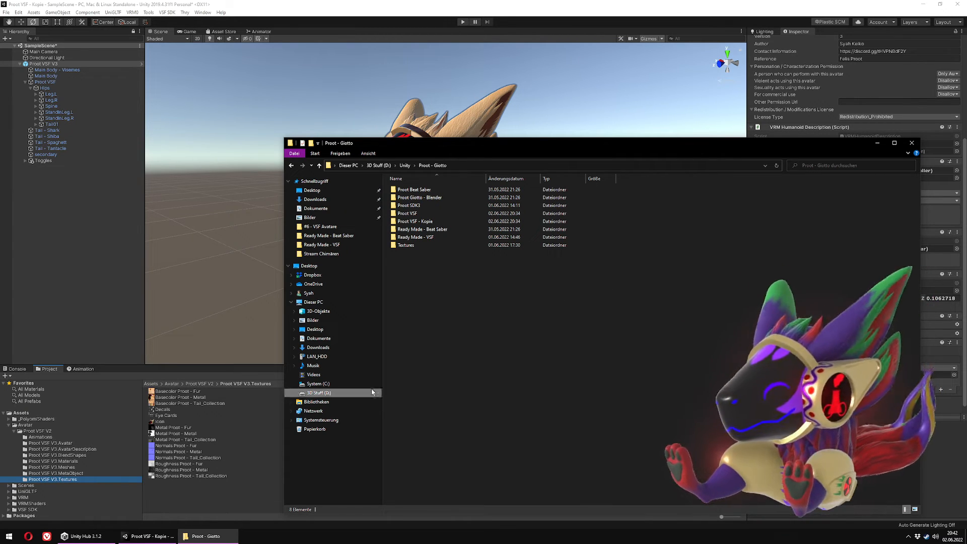
{"action": "left_click_drag", "start_coordinate": [558, 144], "coordinate": [574, 111]}
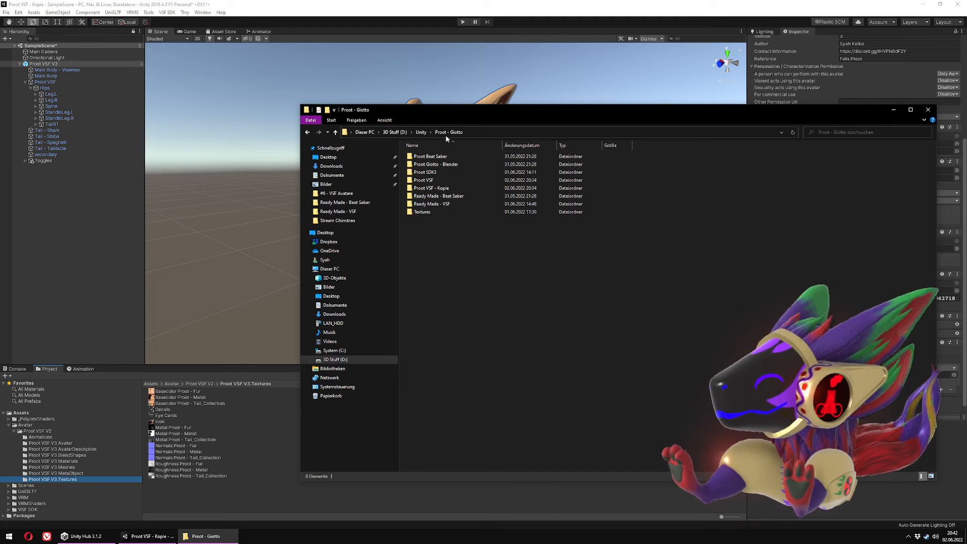
Step: Browse to the texture files on disk in Proot VSF - Kopie, under Assets, Avatar, Proot VSF V2, Proot VSF V3.Textures
{"action": "left_click", "coordinate": [420, 132]}
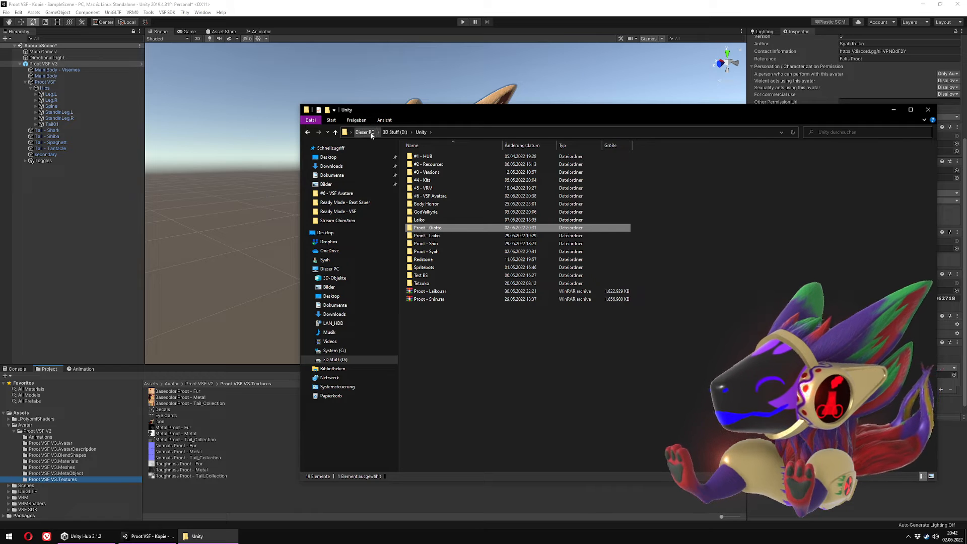
{"action": "double_click", "coordinate": [439, 230]}
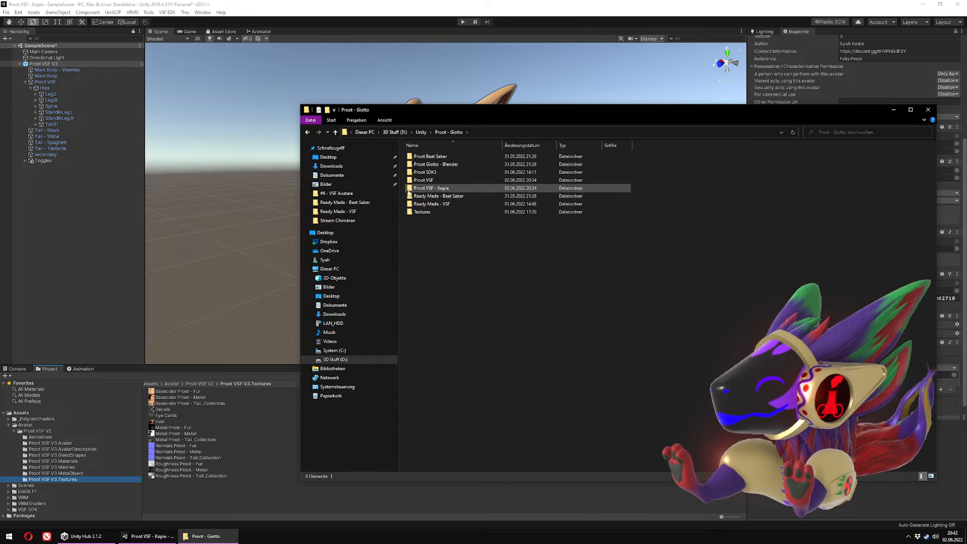
{"action": "double_click", "coordinate": [448, 188]}
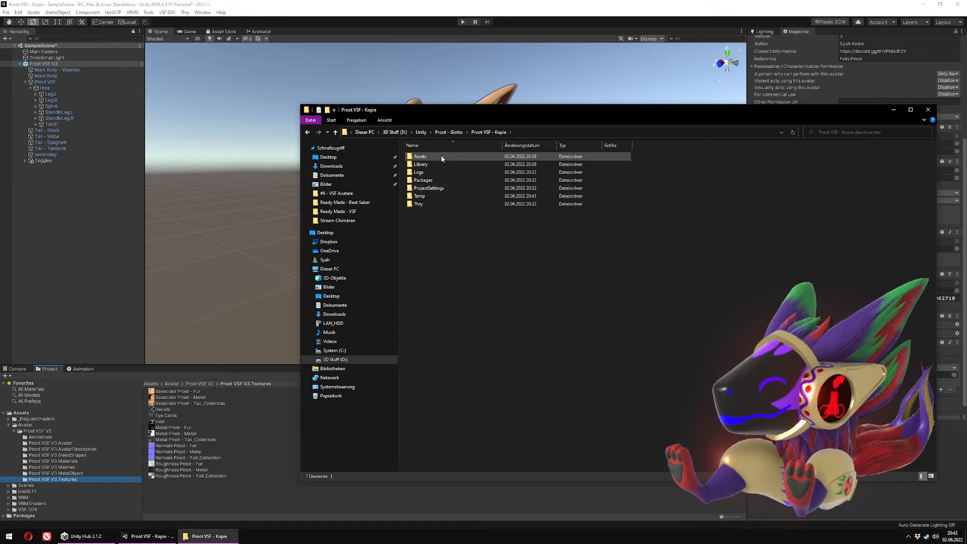
{"action": "left_click", "coordinate": [442, 158]}
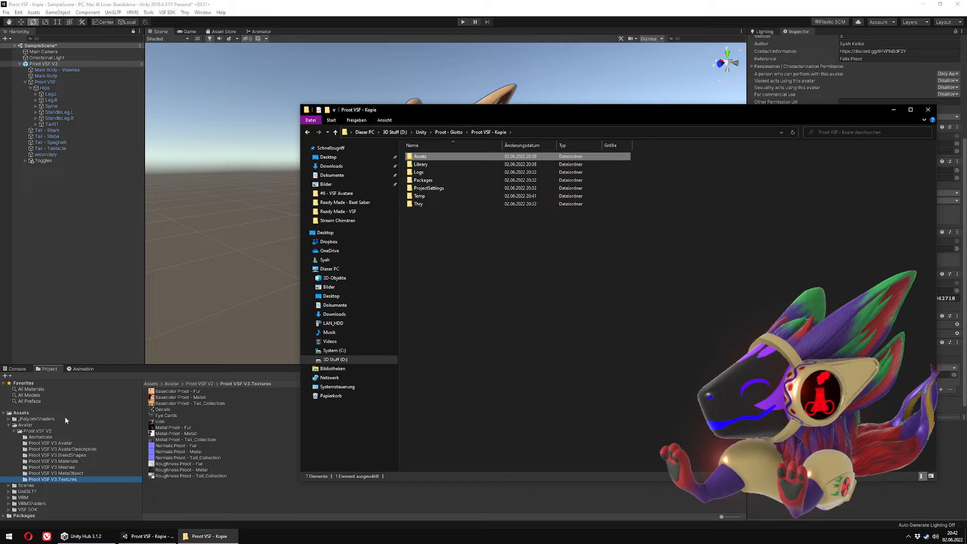
{"action": "double_click", "coordinate": [429, 158]}
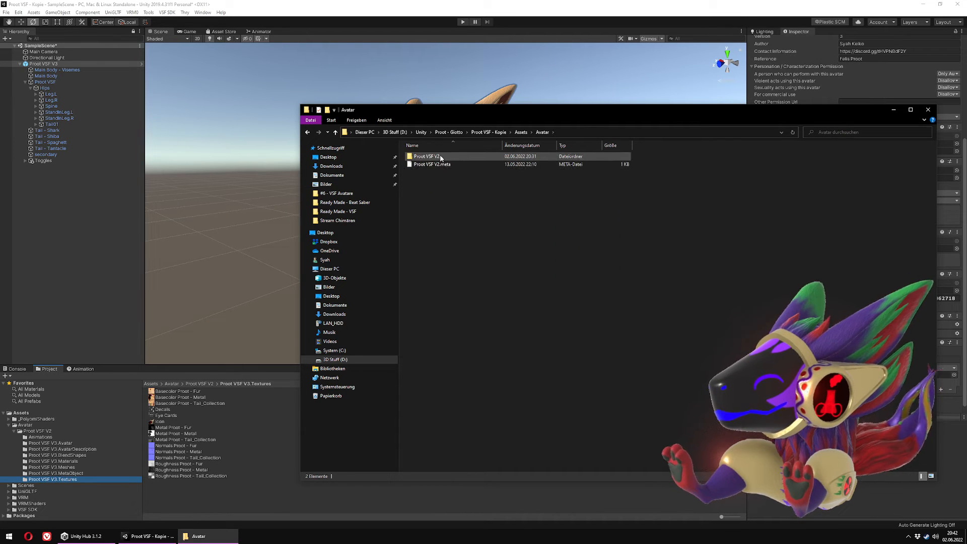
{"action": "double_click", "coordinate": [455, 157]}
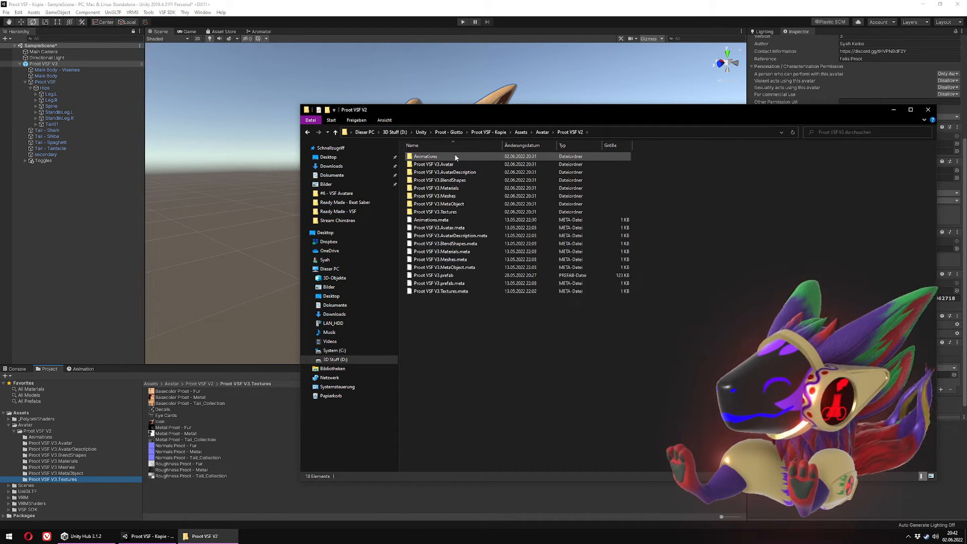
{"action": "left_click", "coordinate": [457, 212]}
{"action": "double_click", "coordinate": [457, 213]}
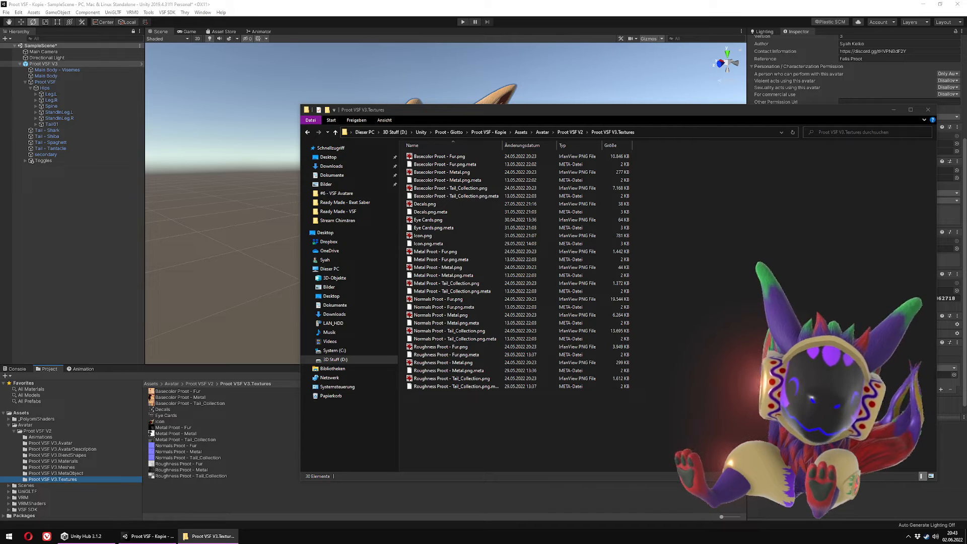
Step: Open the Color Scheme - Felis Randomis texture folder and arrange its window beside the project's textures folder
{"action": "left_click_drag", "start_coordinate": [966, 130], "coordinate": [839, 113]}
{"action": "double_click", "coordinate": [840, 159]}
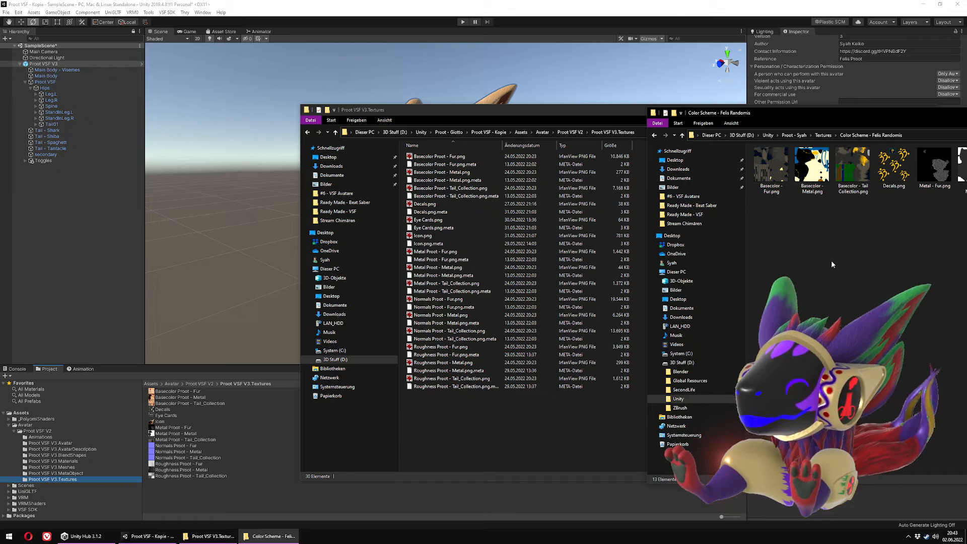
{"action": "left_click_drag", "start_coordinate": [615, 111], "coordinate": [388, 107]}
{"action": "left_click_drag", "start_coordinate": [874, 116], "coordinate": [664, 107]}
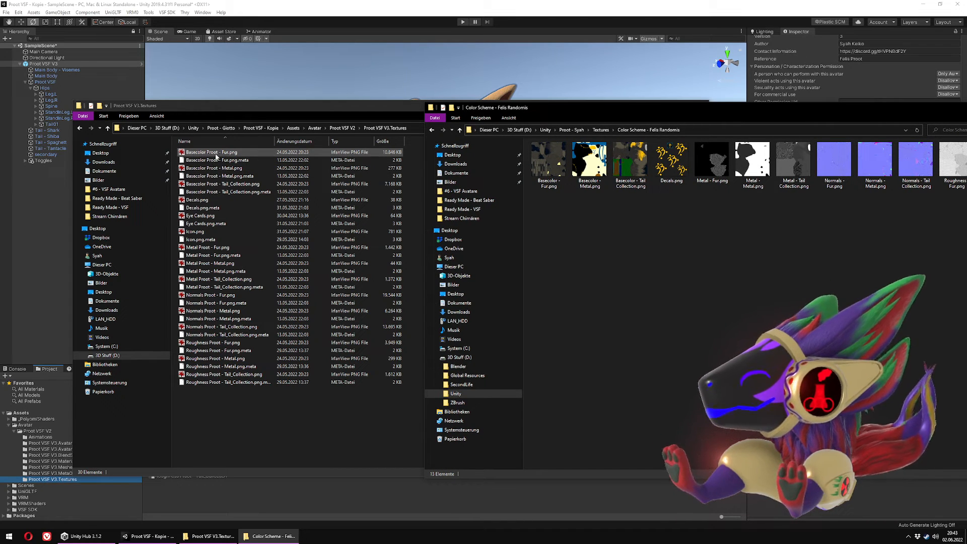
Step: Rename the fur and metal base color textures as Basecolor Proot - Fur.png and Basecolor Proot - Metal.png
{"action": "left_click", "coordinate": [548, 164]}
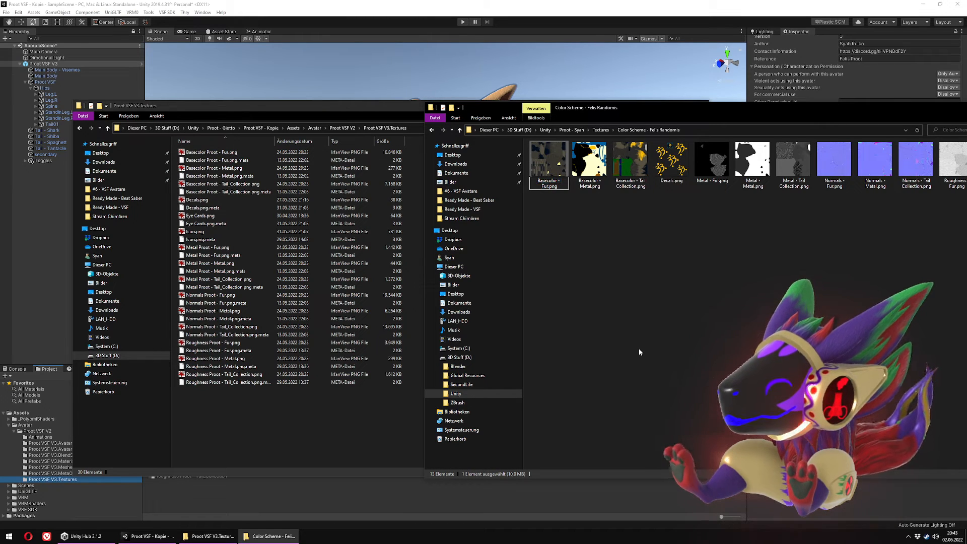
{"action": "type", "text": "Proot"}
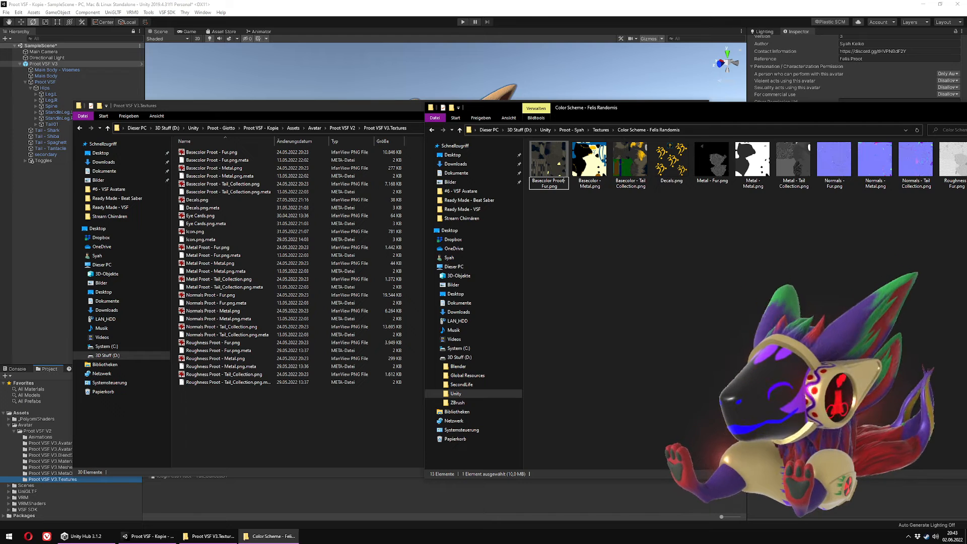
{"action": "key", "text": "Return"}
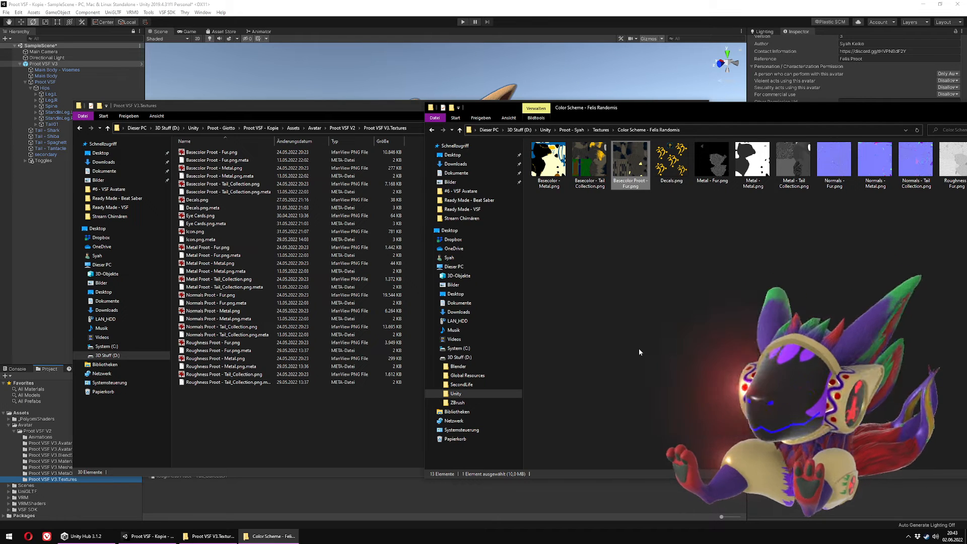
{"action": "key", "text": "Home"}
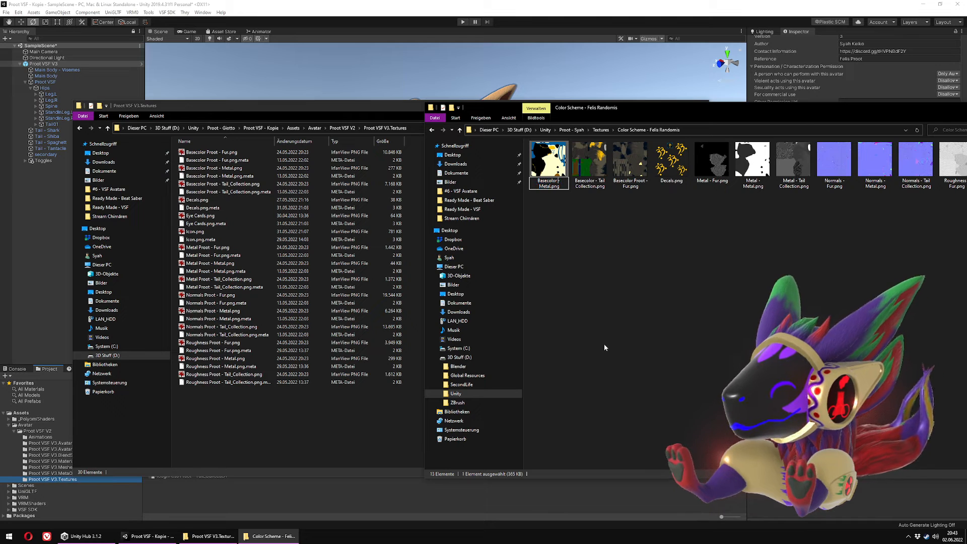
{"action": "type", "text": "Proot"}
{"action": "key", "text": "Return"}
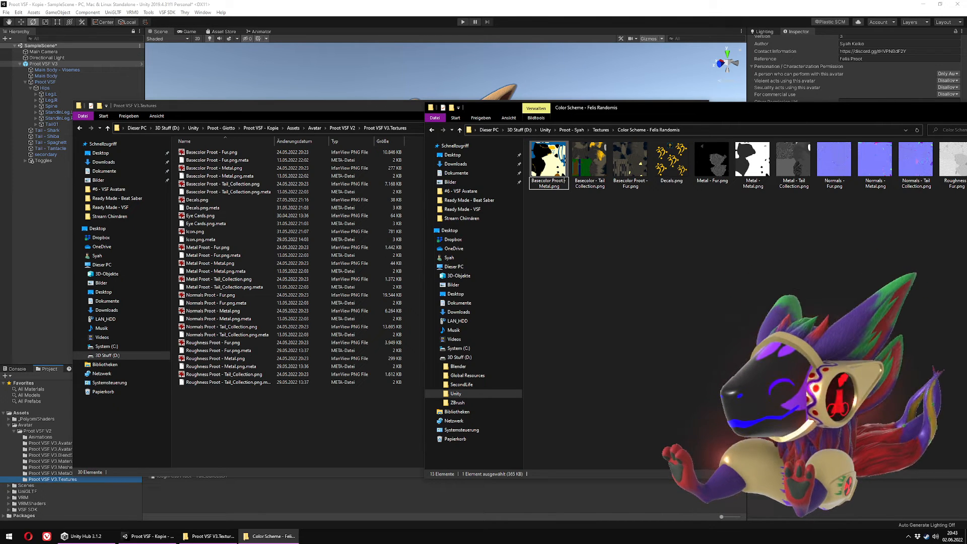
Step: Rename the tail base color texture in the color scheme folder as Basecolor Proot - Tail Collection.png
{"action": "key", "text": "Home"}
{"action": "key", "text": "F2"}
{"action": "key", "text": "Home"}
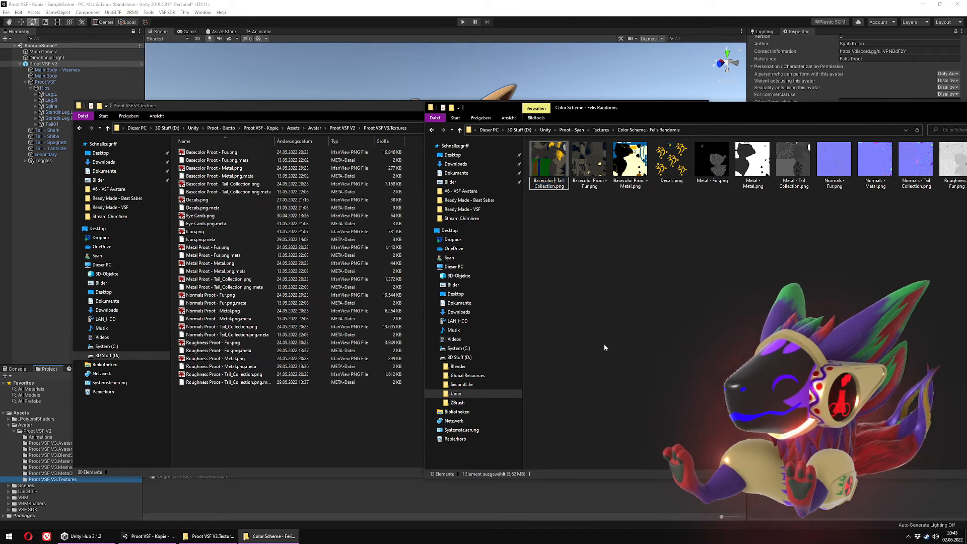
{"action": "key", "text": "ctrl+Right"}
{"action": "type", "text": "Proot"}
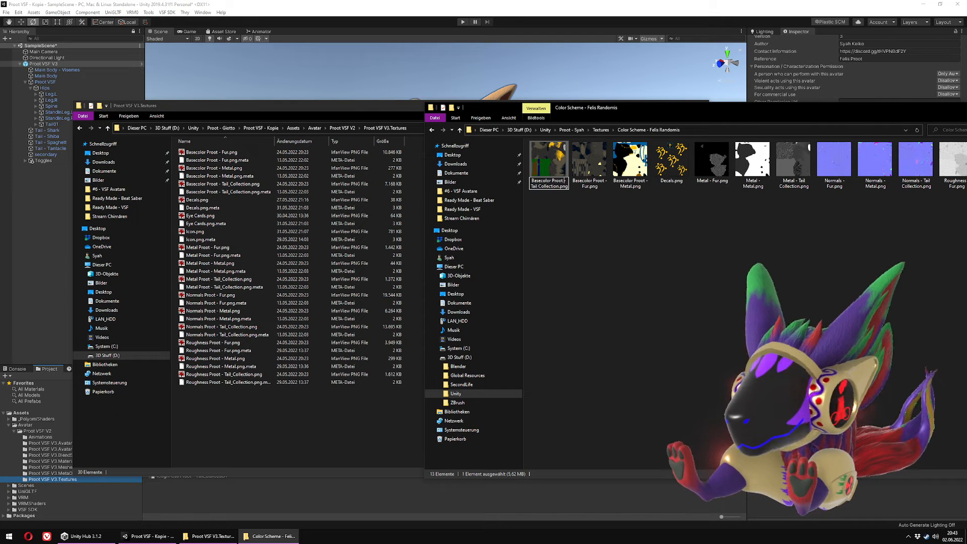
{"action": "key", "text": "Return"}
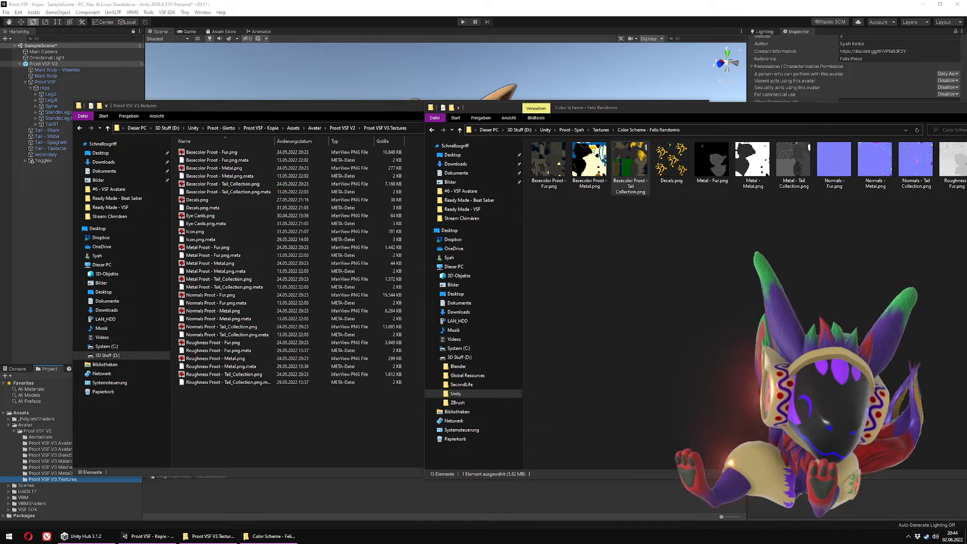
{"action": "left_click", "coordinate": [644, 303]}
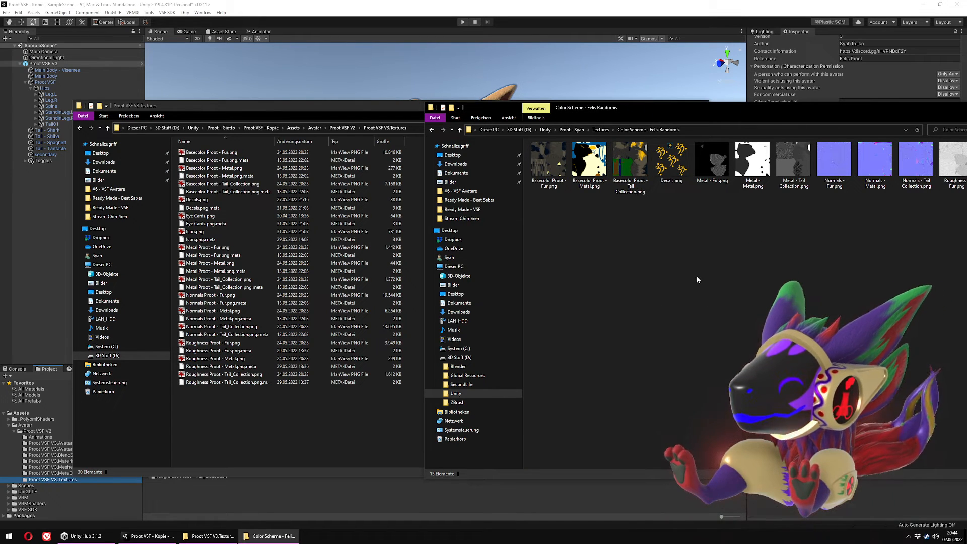
Step: Rename the fur normal map in the color scheme folder as Normals Proot - Fur.png
{"action": "left_click", "coordinate": [672, 161]}
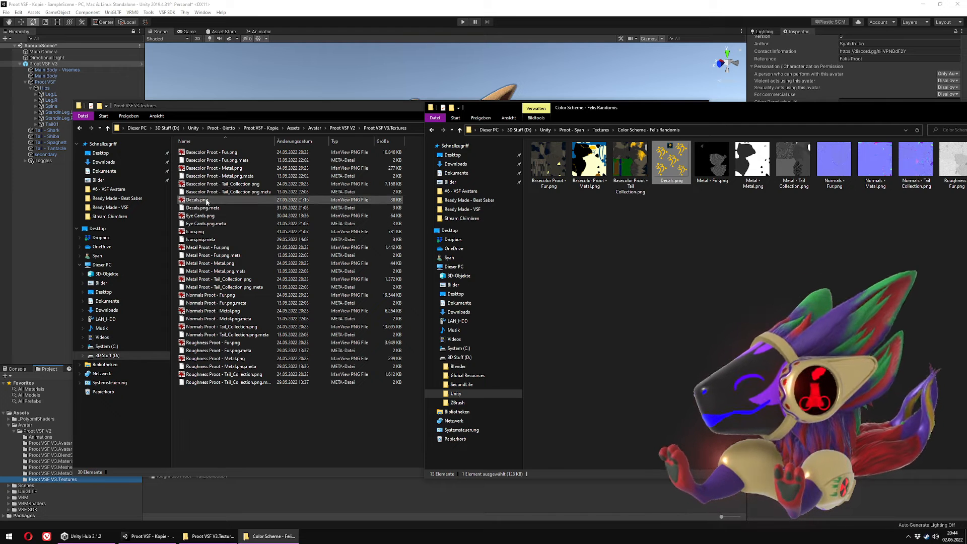
{"action": "left_click", "coordinate": [719, 166]}
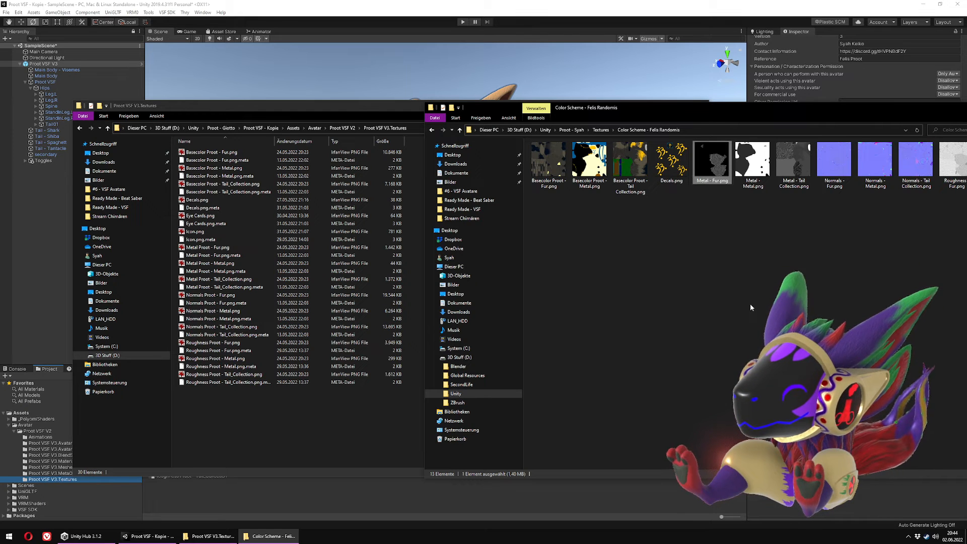
{"action": "left_click_drag", "start_coordinate": [862, 110], "coordinate": [793, 105]}
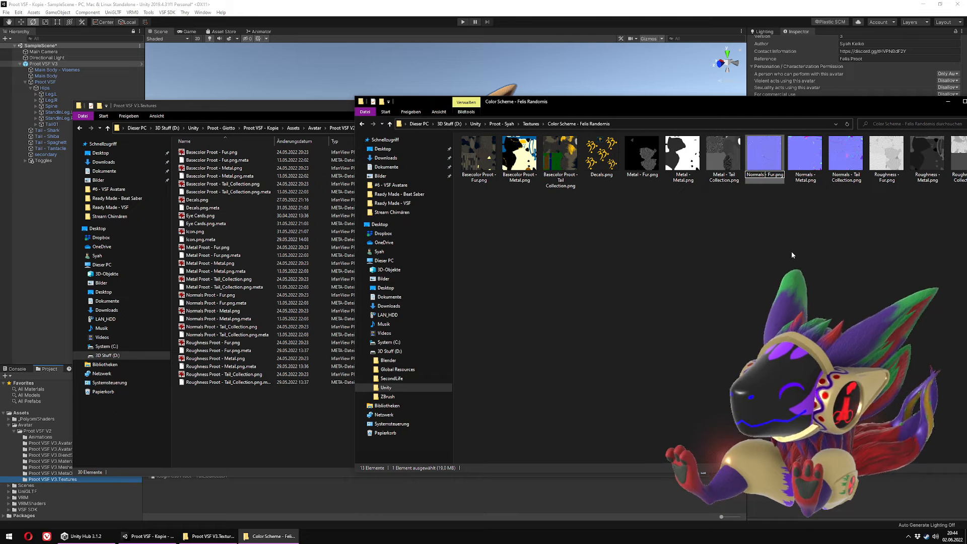
{"action": "type", "text": "Proot"}
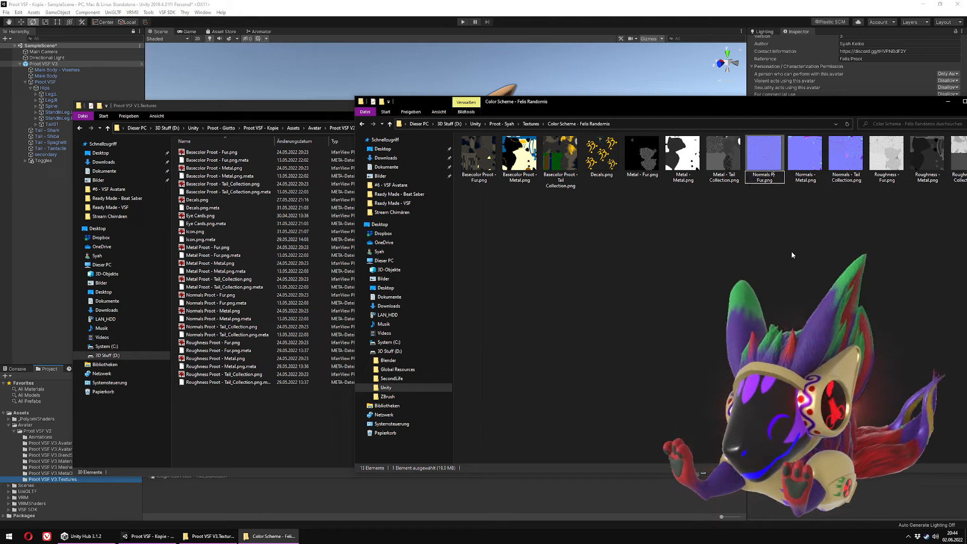
{"action": "key", "text": "Tab"}
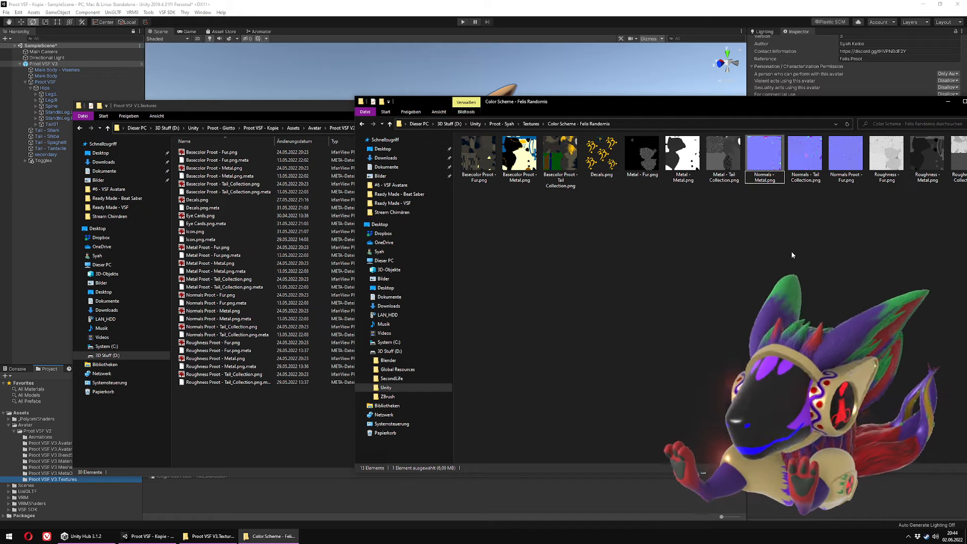
Step: Rename the metal and tail normal maps as Normals Proot - Metal.png and Normals Proot - Tail Collection.png
{"action": "key", "text": "Home"}
{"action": "key", "text": "ctrl+Right"}
{"action": "type", "text": "Proot"}
{"action": "key", "text": "Tab"}
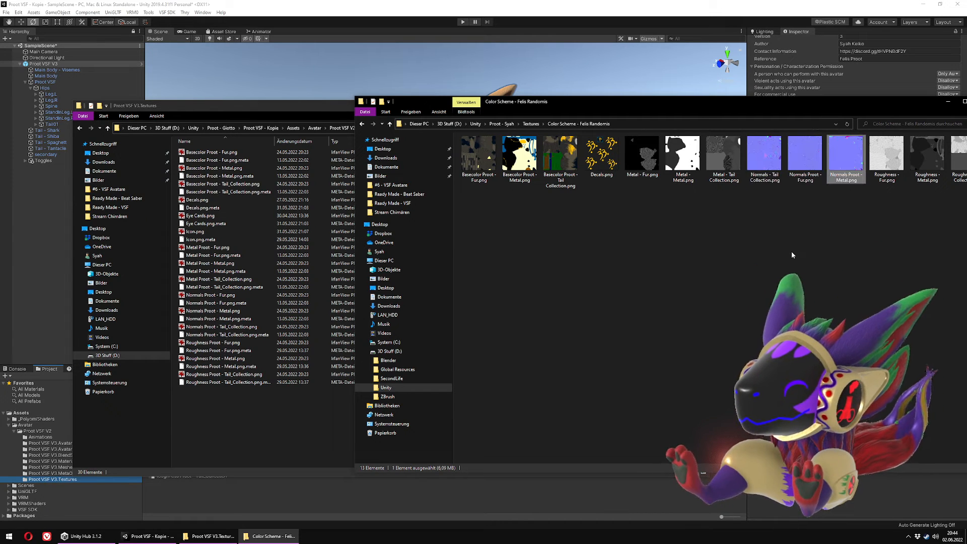
{"action": "key", "text": "Home"}
{"action": "key", "text": "ctrl+Right"}
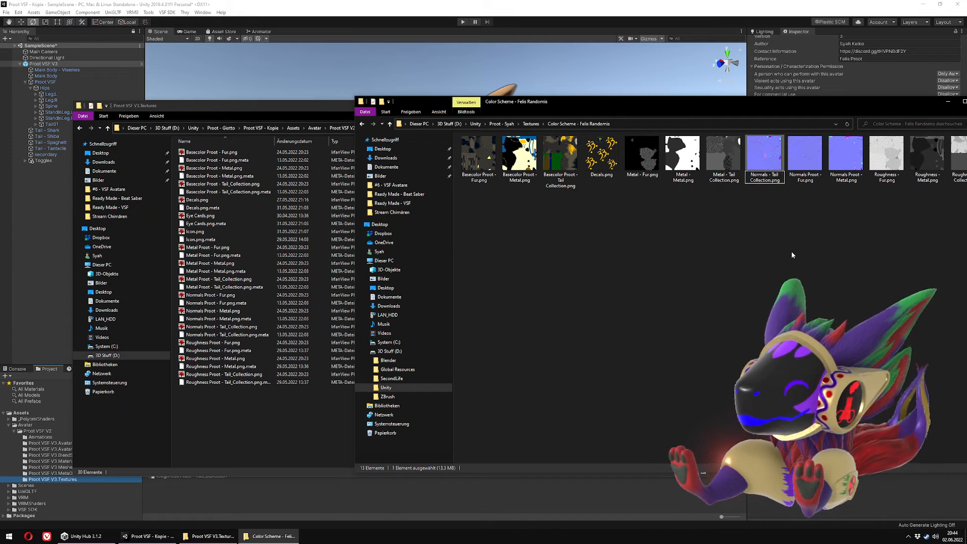
{"action": "type", "text": "Proot"}
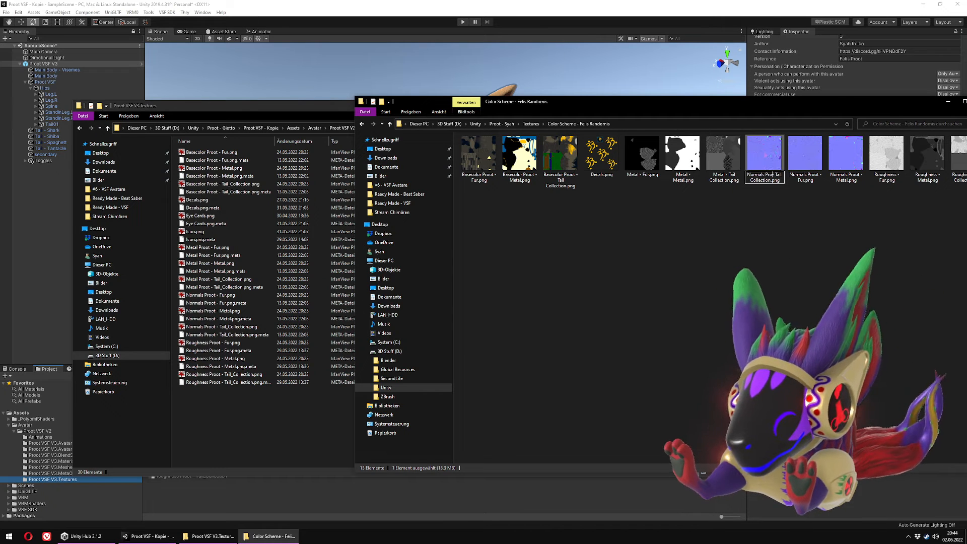
{"action": "key", "text": "Return"}
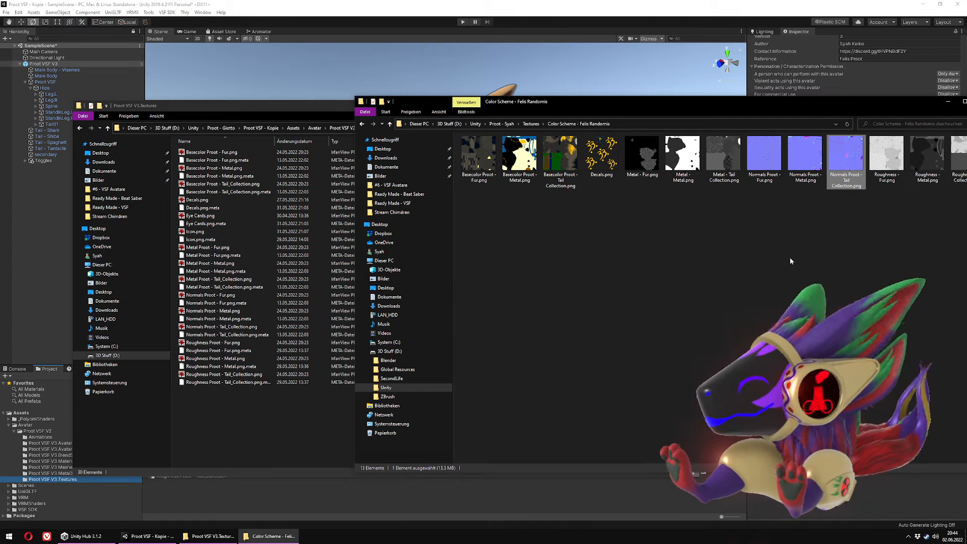
Step: Rename the fur metallic map in the color scheme folder as Metal Proot - Fur.png
{"action": "left_click_drag", "start_coordinate": [817, 101], "coordinate": [709, 105]}
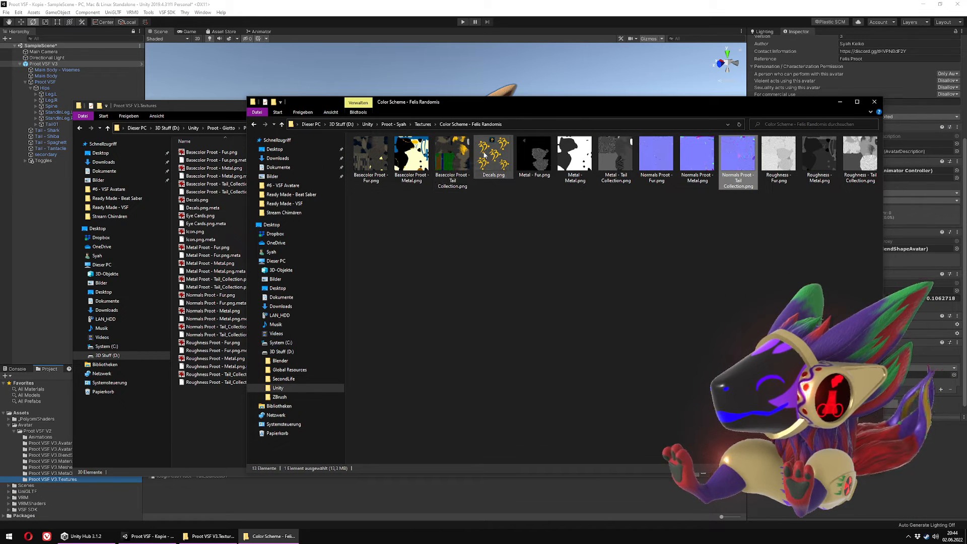
{"action": "left_click", "coordinate": [534, 156]}
{"action": "key", "text": "F2"}
{"action": "key", "text": "Right"}
{"action": "key", "text": "Left"}
{"action": "key", "text": "Left"}
{"action": "key", "text": "Left"}
{"action": "key", "text": "Left"}
{"action": "key", "text": "Left"}
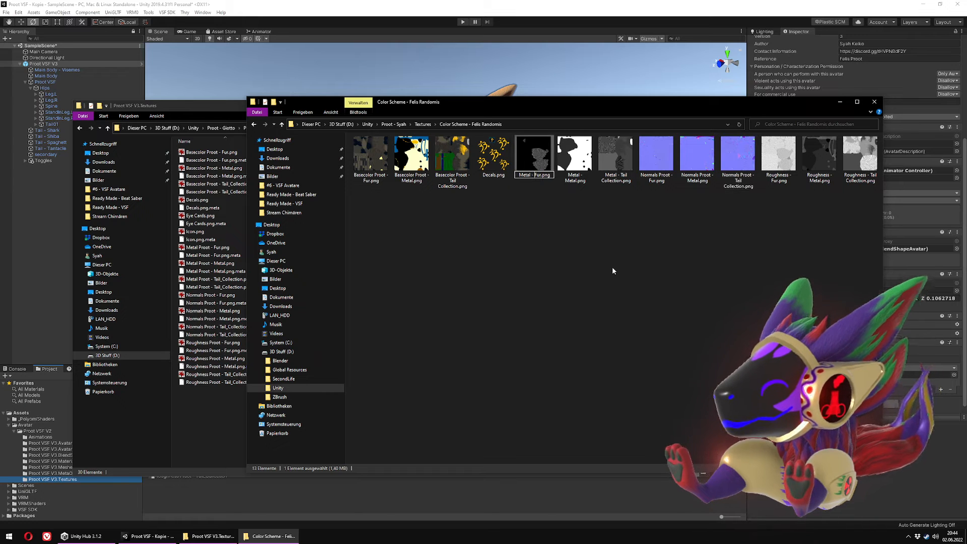
{"action": "type", "text": "Proot"}
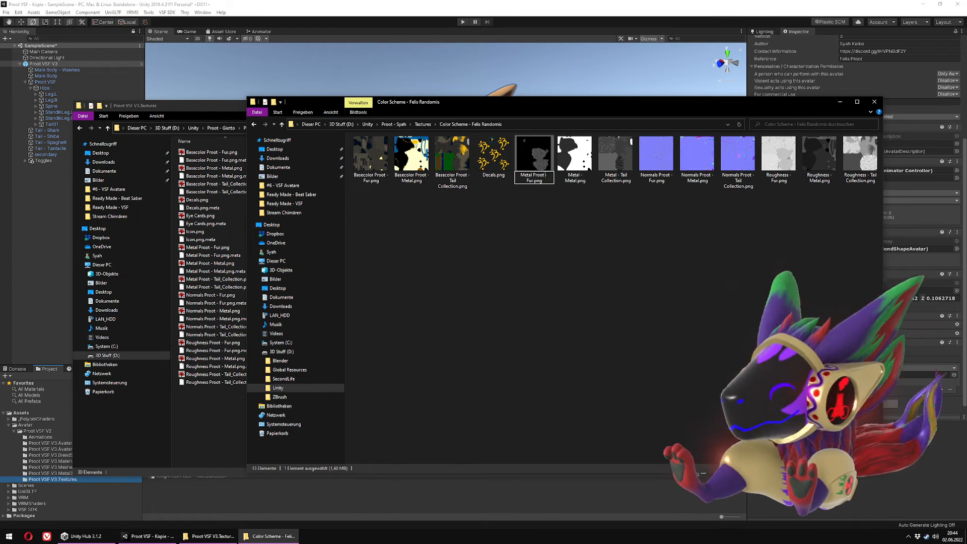
{"action": "key", "text": "Return"}
Step: Rename the metal metallic map in the color scheme folder as Metal Proot - Metal.png
{"action": "key", "text": "Left"}
{"action": "key", "text": "F2"}
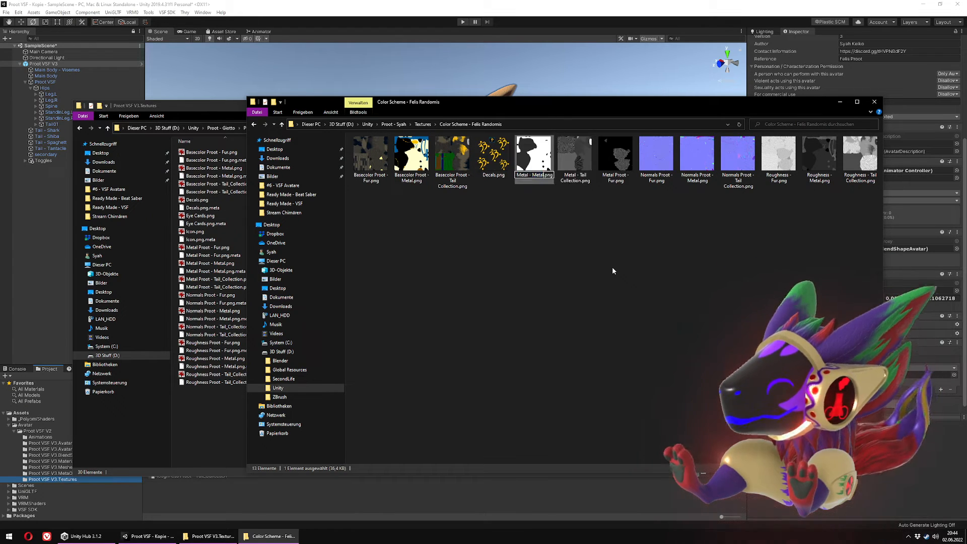
{"action": "key", "text": "Right"}
{"action": "key", "text": "Left"}
{"action": "key", "text": "Left"}
{"action": "key", "text": "Left"}
{"action": "key", "text": "Left"}
{"action": "key", "text": "Left"}
{"action": "key", "text": "Left"}
{"action": "key", "text": "Left"}
{"action": "type", "text": "Proot"}
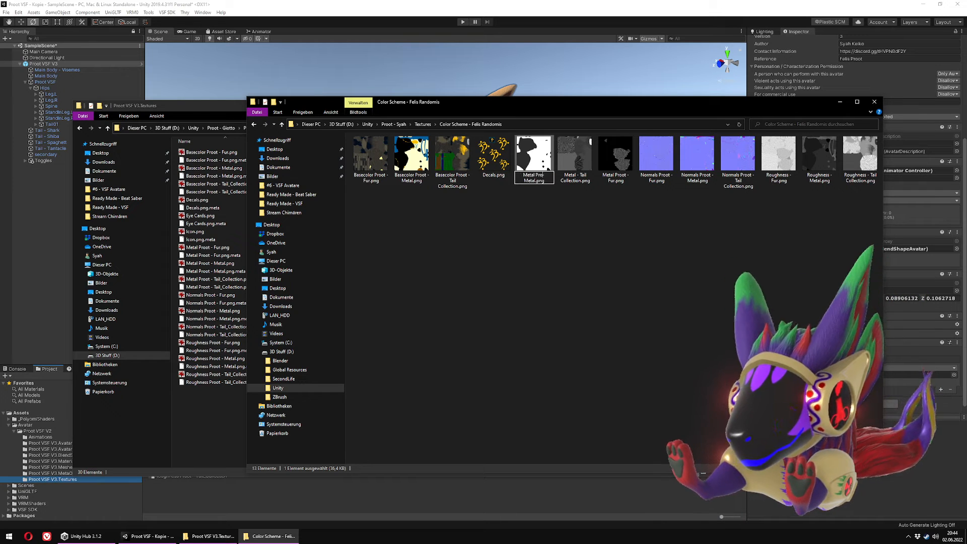
{"action": "key", "text": "Return"}
Step: Rename the tail metallic map in the color scheme folder as Metal Proot - Tail Collection.png
{"action": "key", "text": "Left"}
{"action": "key", "text": "Left"}
{"action": "key", "text": "F2"}
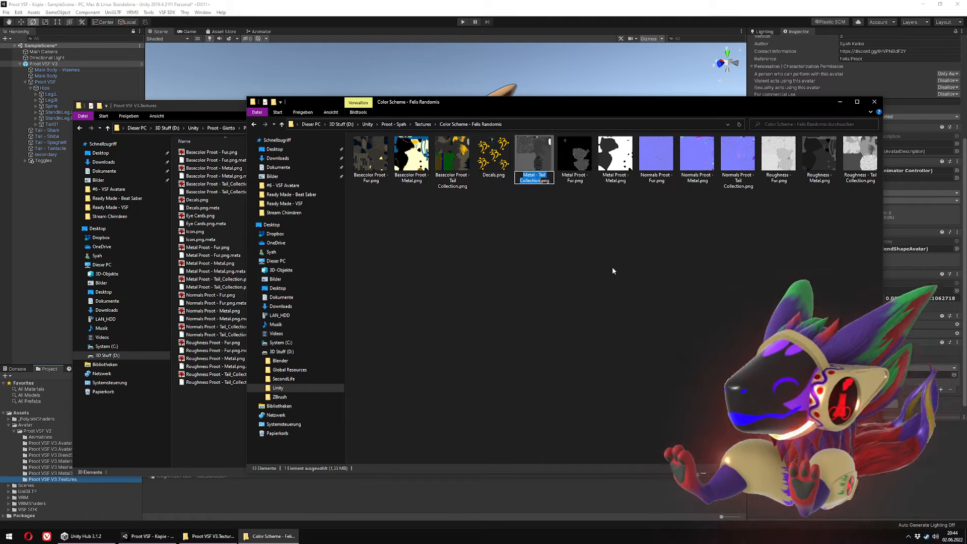
{"action": "key", "text": "ctrl+Left"}
{"action": "key", "text": "ctrl+Left"}
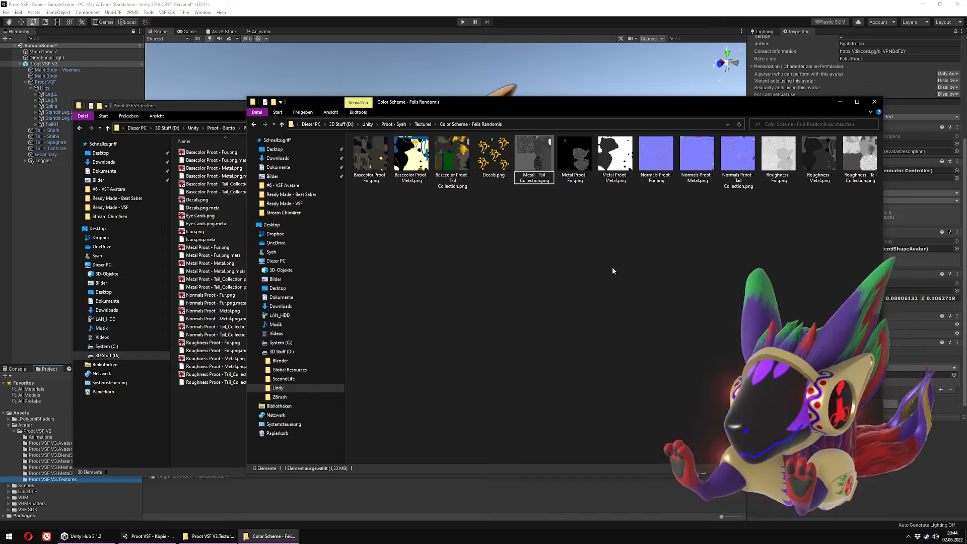
{"action": "type", "text": "Proot"}
{"action": "key", "text": "Return"}
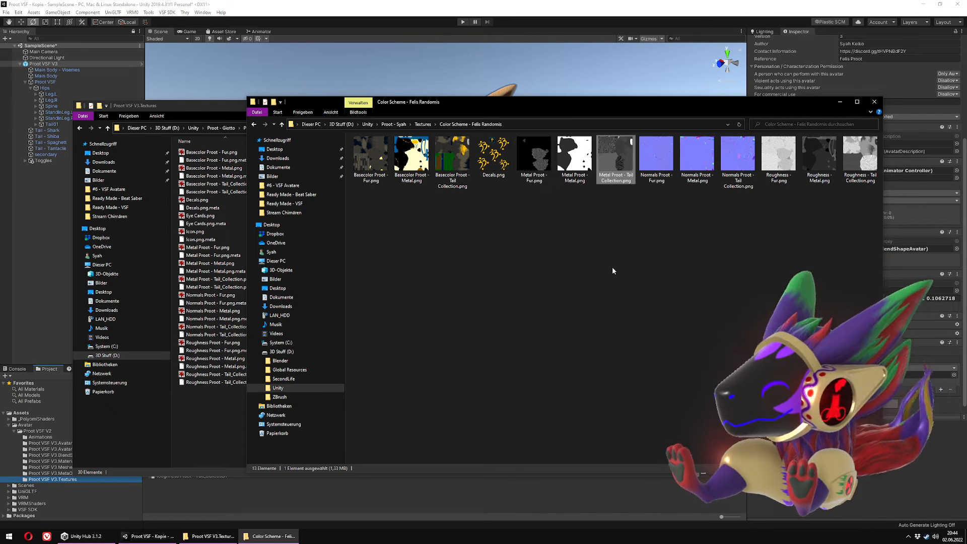
Step: Rename the fur roughness map in the color scheme folder as Roughness Proot - Fur.png
{"action": "key", "text": "Right"}
{"action": "key", "text": "Right"}
{"action": "key", "text": "Right"}
{"action": "key", "text": "Right"}
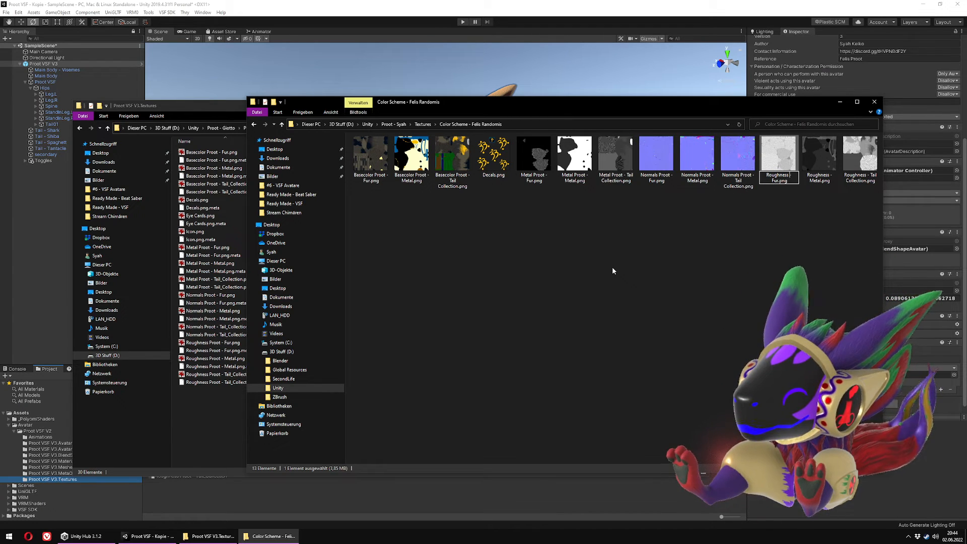
{"action": "type", "text": "Proot"}
{"action": "key", "text": "Return"}
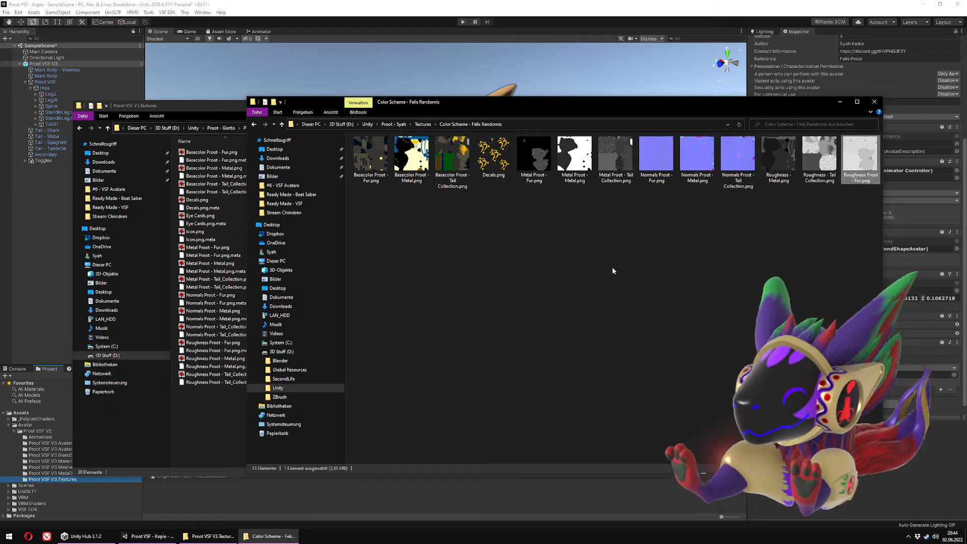
Step: Rename the metal roughness map as Roughness Proot - Metal.png, with a capital P in Proot
{"action": "key", "text": "Left"}
{"action": "key", "text": "Left"}
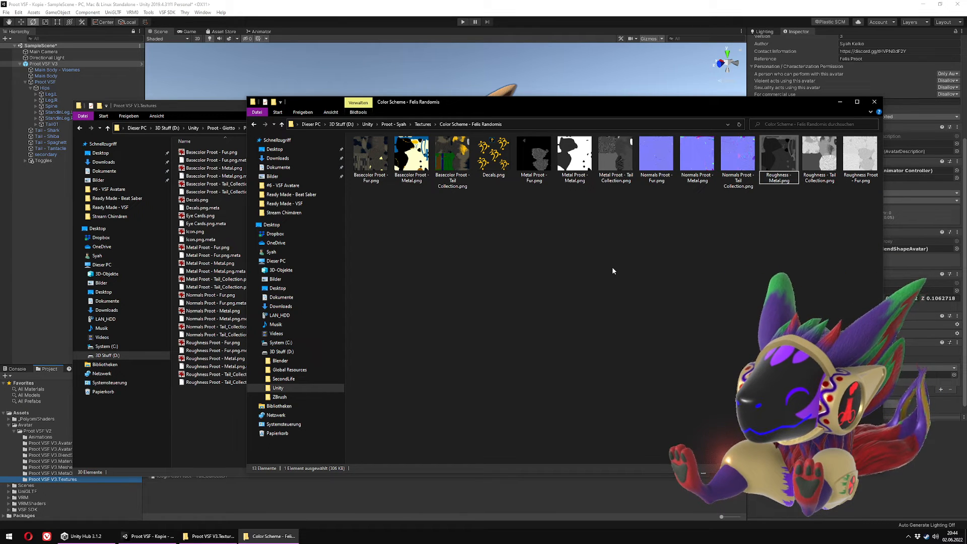
{"action": "type", "text": "p"}
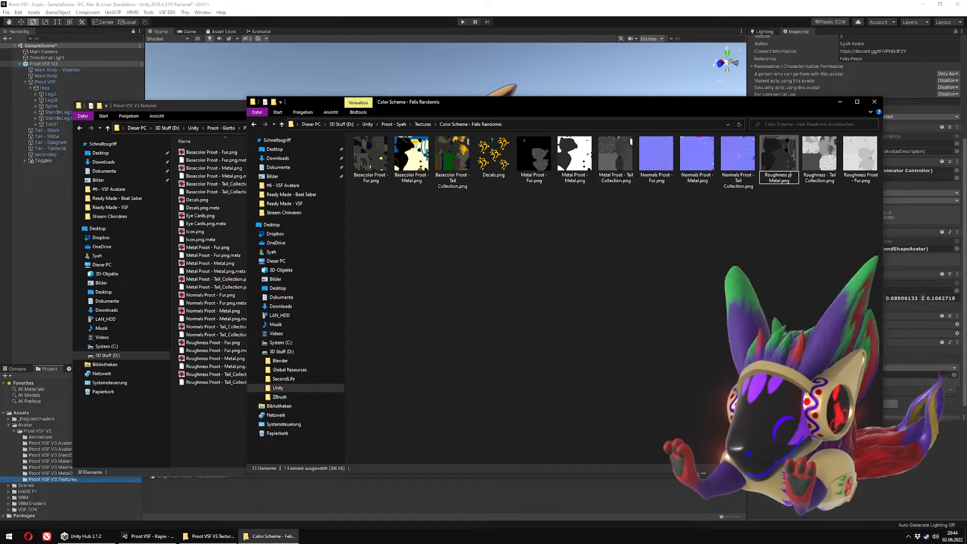
{"action": "type", "text": "root"}
{"action": "key", "text": "Return"}
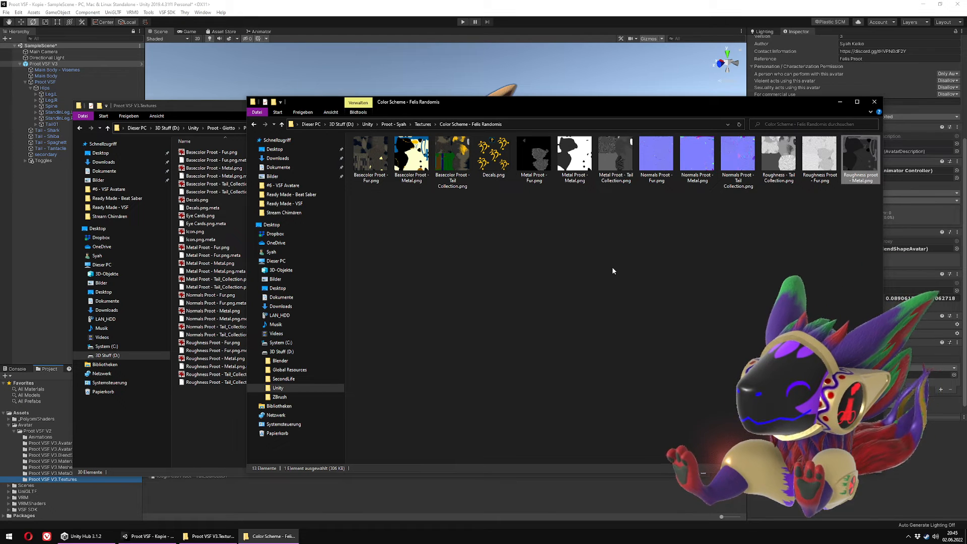
{"action": "key", "text": "F2"}
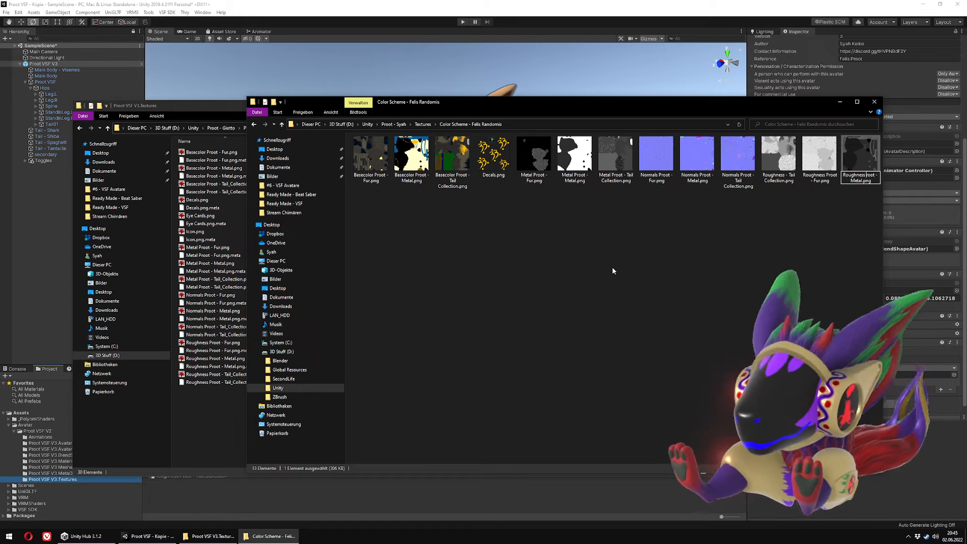
{"action": "key", "text": "Return"}
Step: Rename the tail roughness map in the color scheme folder as Roughness Proot - Tail Collection.png
{"action": "key", "text": "Left"}
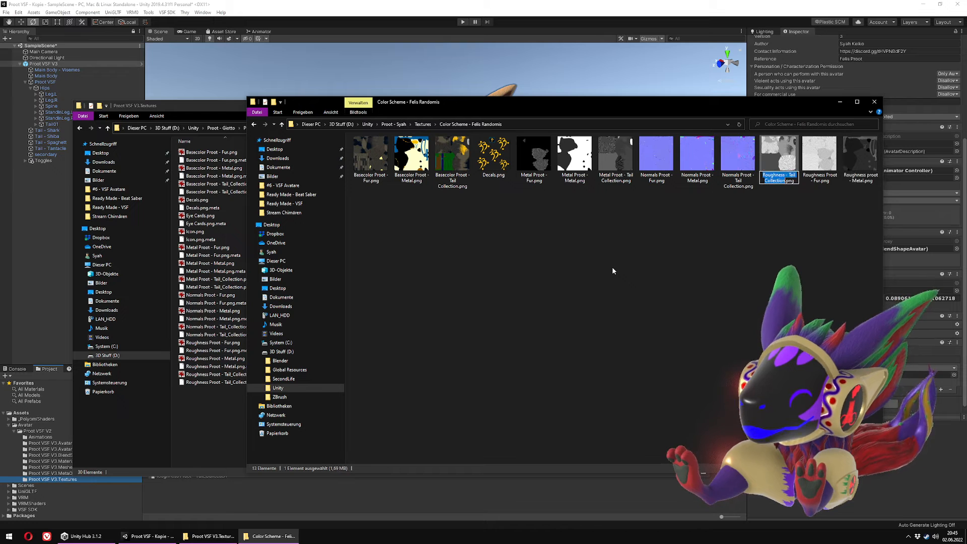
{"action": "key", "text": "Left"}
{"action": "key", "text": "F2"}
{"action": "type", "text": "Proot"}
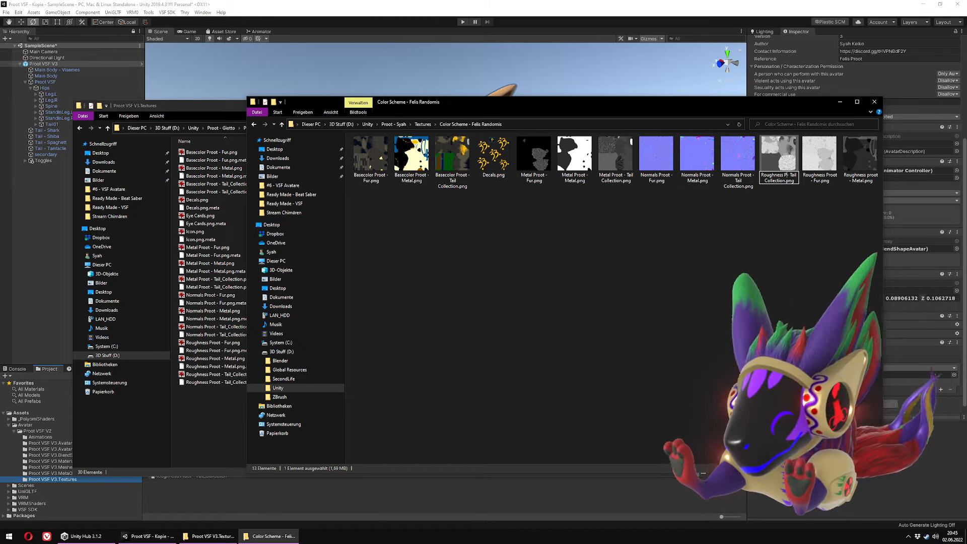
{"action": "key", "text": "Return"}
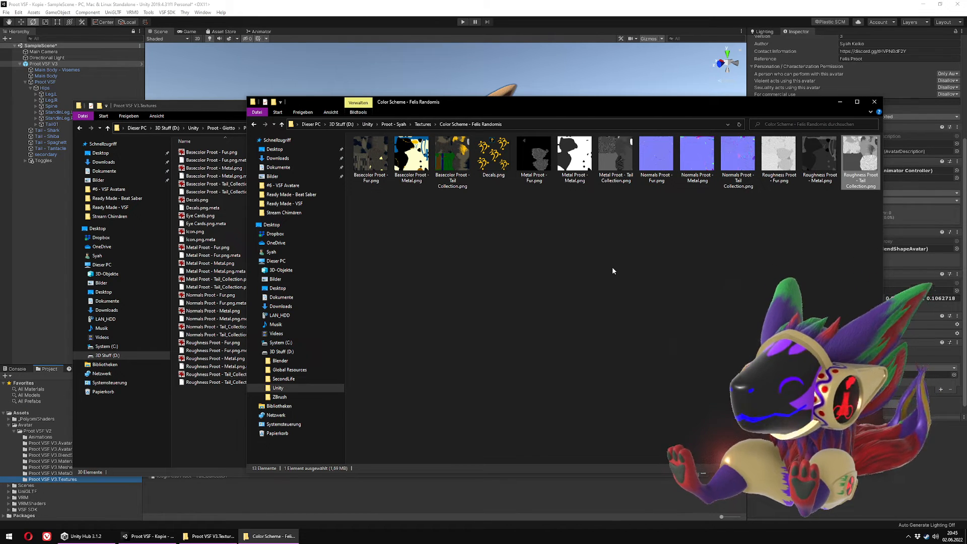
{"action": "left_click", "coordinate": [612, 267]}
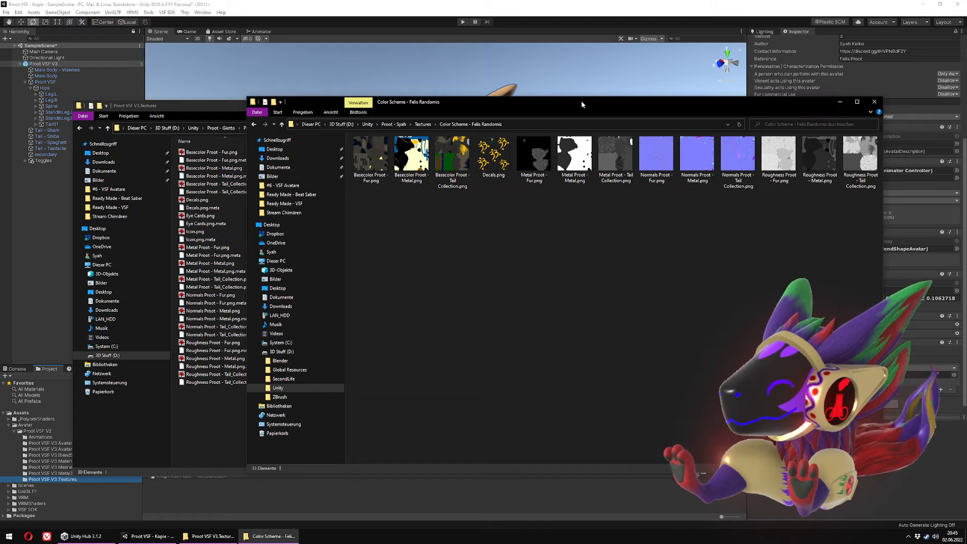
Step: Copy all color scheme textures into the project's Proot VSF V3.Textures folder, replacing the files with the same names
{"action": "left_click_drag", "start_coordinate": [581, 105], "coordinate": [729, 116]}
{"action": "key", "text": "ctrl+a"}
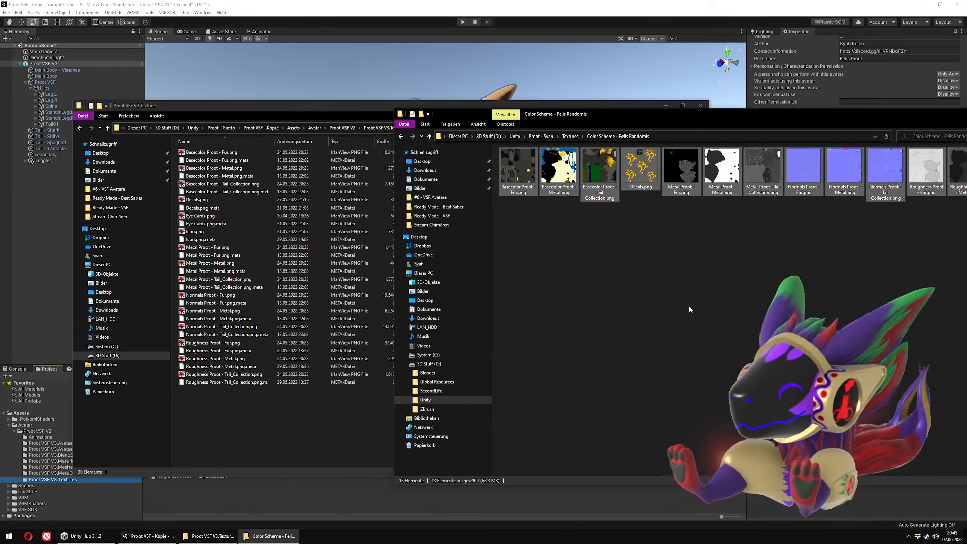
{"action": "left_click_drag", "start_coordinate": [522, 174], "coordinate": [299, 433]}
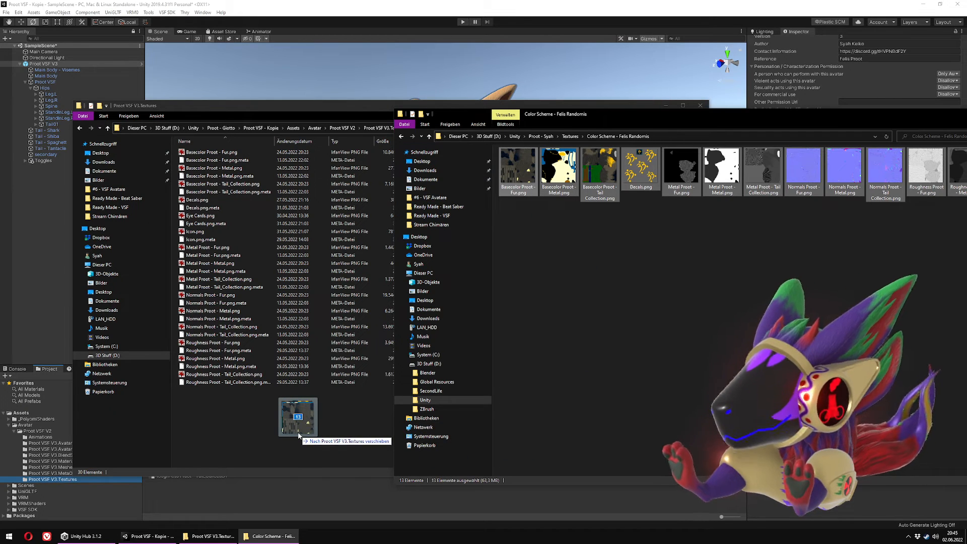
{"action": "key", "text": "ctrl"}
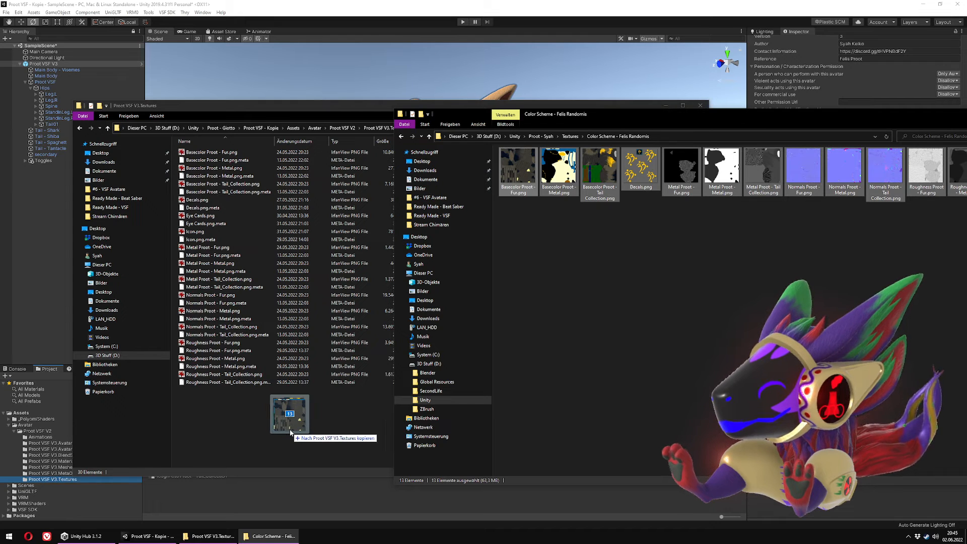
{"action": "left_click_drag", "start_coordinate": [290, 432], "coordinate": [289, 429], "text": "ctrl"}
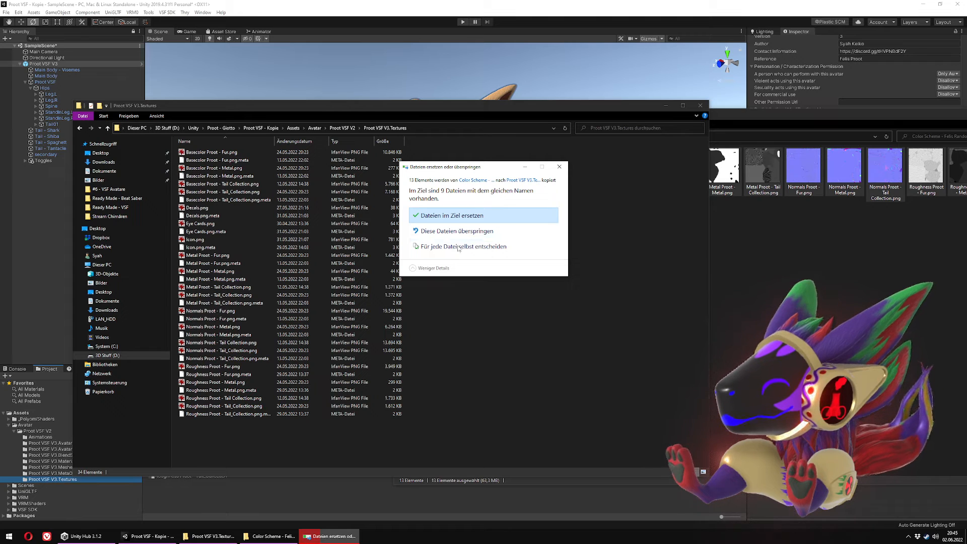
{"action": "left_click", "coordinate": [490, 218]}
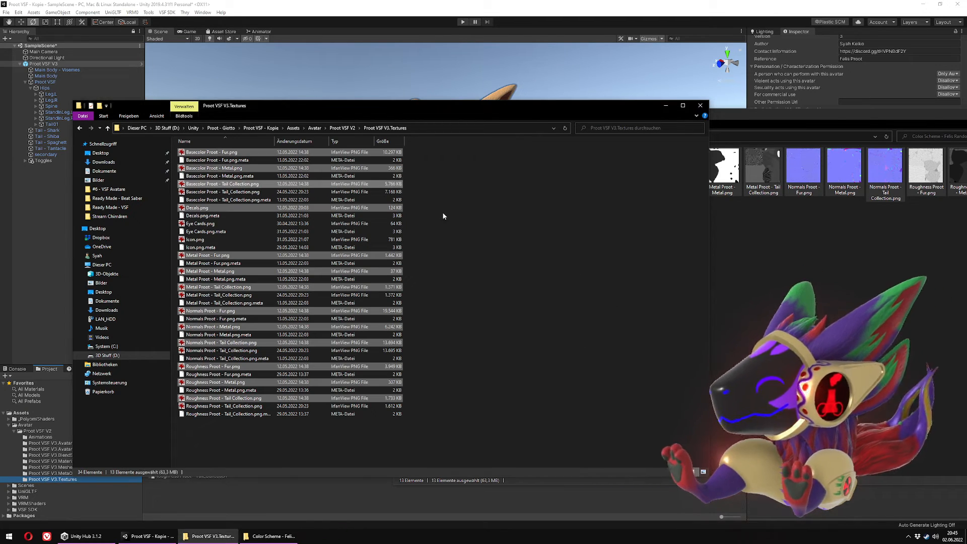
Step: Switch to Unity and examine the retextured avatar's head and body in the scene
{"action": "left_click", "coordinate": [561, 2]}
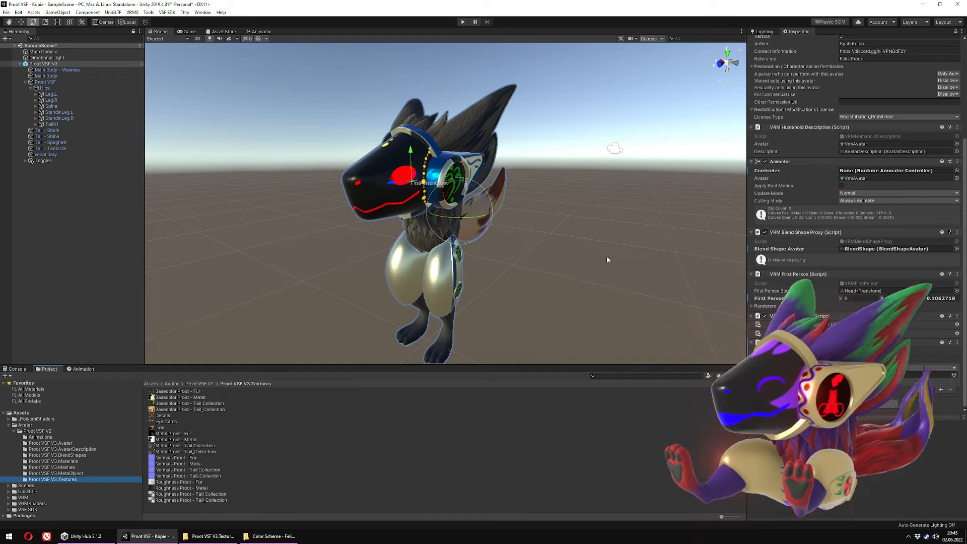
{"action": "left_click_drag", "start_coordinate": [587, 257], "coordinate": [539, 263], "text": "alt"}
{"action": "scroll", "coordinate": [542, 263], "scroll_direction": "down", "scroll_amount": 5}
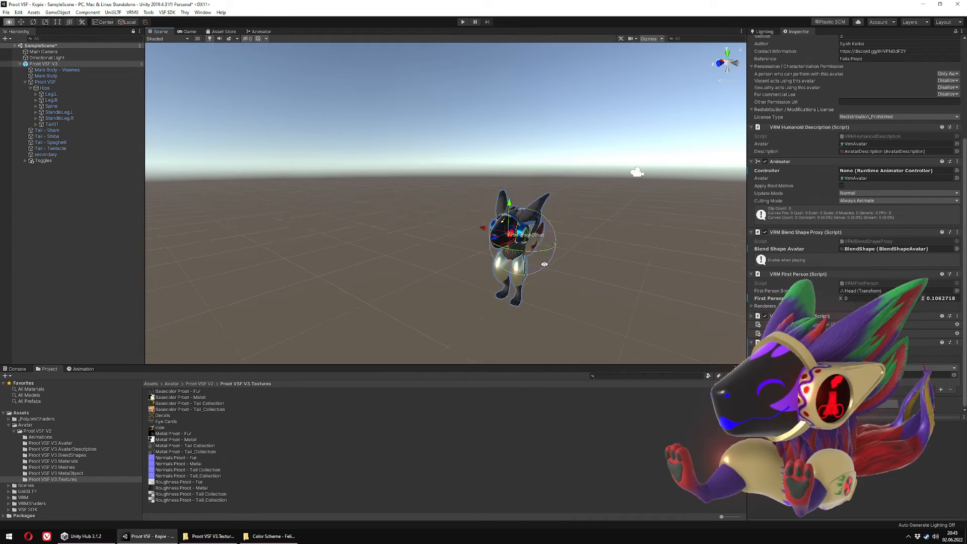
{"action": "scroll", "coordinate": [544, 264], "scroll_direction": "up", "scroll_amount": 5}
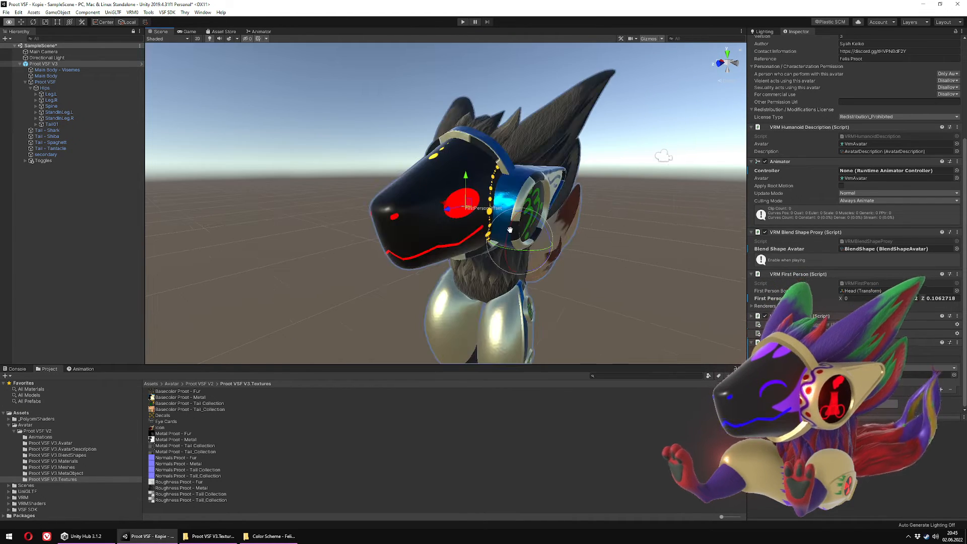
{"action": "left_click_drag", "start_coordinate": [510, 229], "coordinate": [409, 140], "text": "alt"}
Step: Open Decals.png from the color scheme folder in IrfanView and place it beside the avatar to compare the decal colors
{"action": "left_click", "coordinate": [285, 537]}
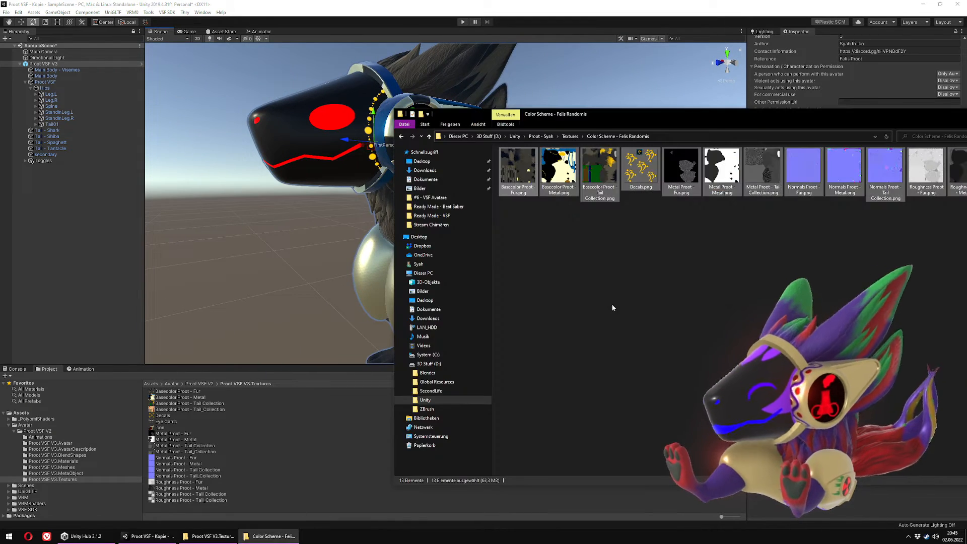
{"action": "left_click", "coordinate": [640, 166]}
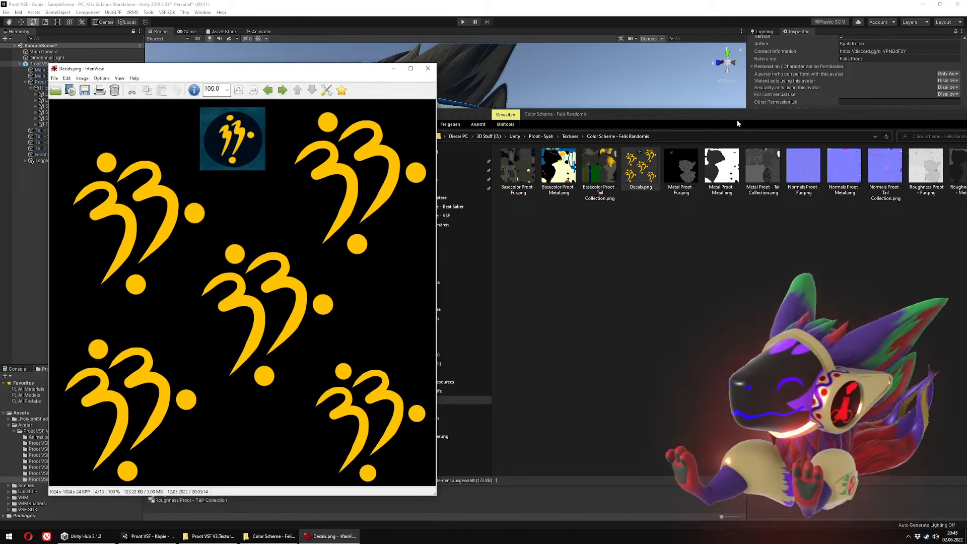
{"action": "left_click_drag", "start_coordinate": [736, 120], "coordinate": [966, 151]}
{"action": "left_click_drag", "start_coordinate": [352, 71], "coordinate": [239, 63]}
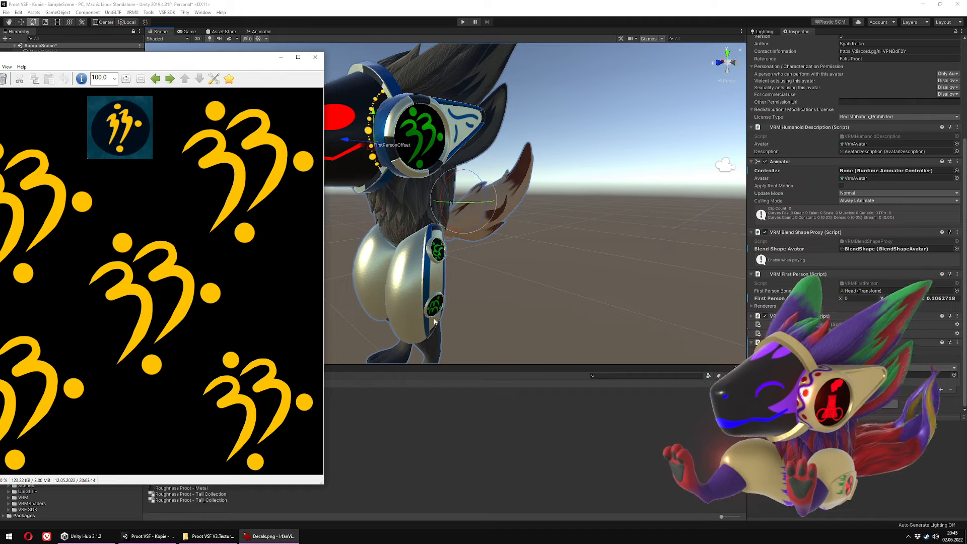
{"action": "left_click_drag", "start_coordinate": [183, 63], "coordinate": [793, 61]}
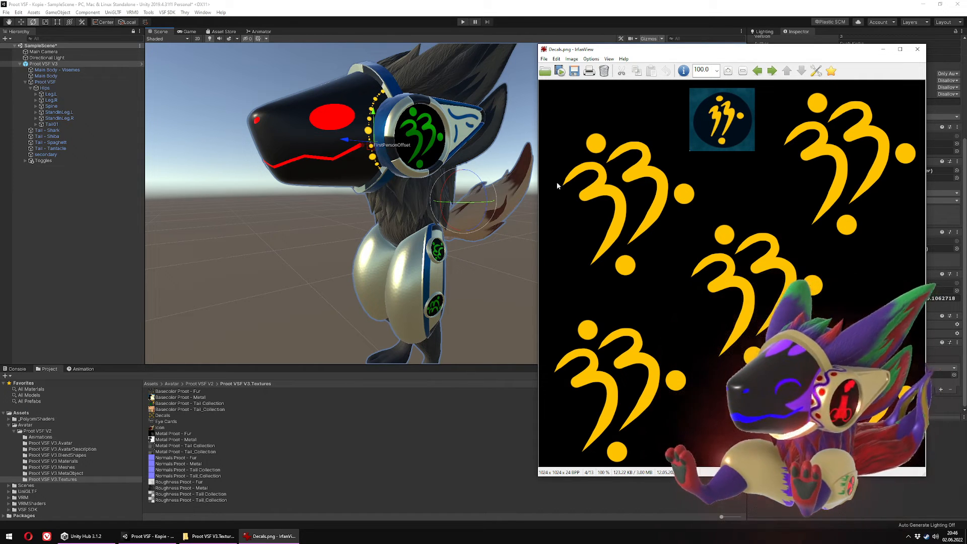
Step: Return to Unity and set the Decals material's albedo color to white (FFFFFF)
{"action": "left_click", "coordinate": [530, 4]}
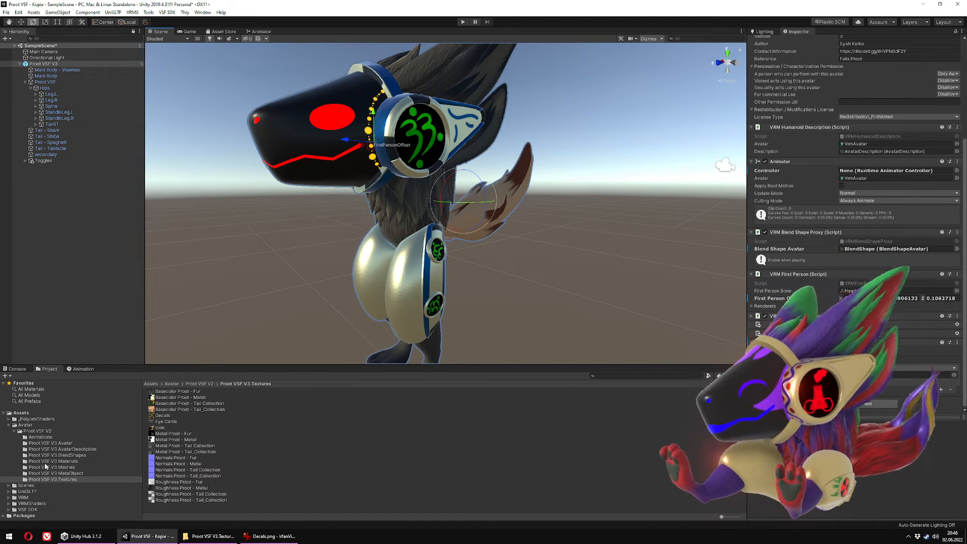
{"action": "left_click", "coordinate": [71, 461]}
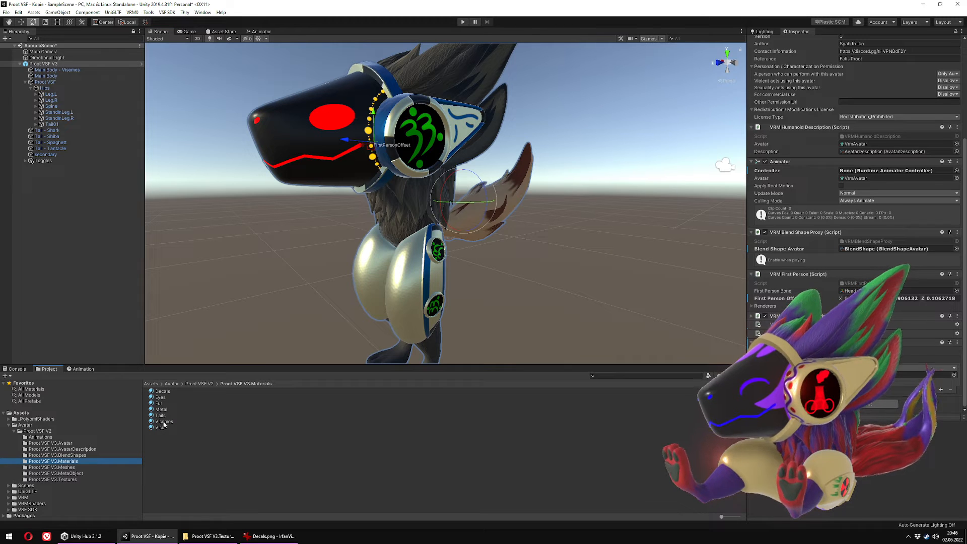
{"action": "left_click", "coordinate": [163, 392]}
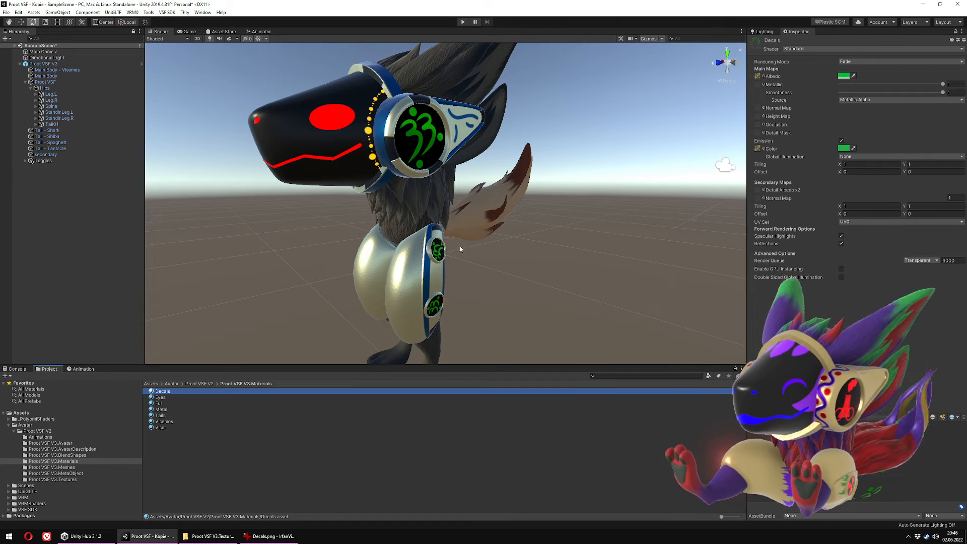
{"action": "left_click", "coordinate": [844, 75]}
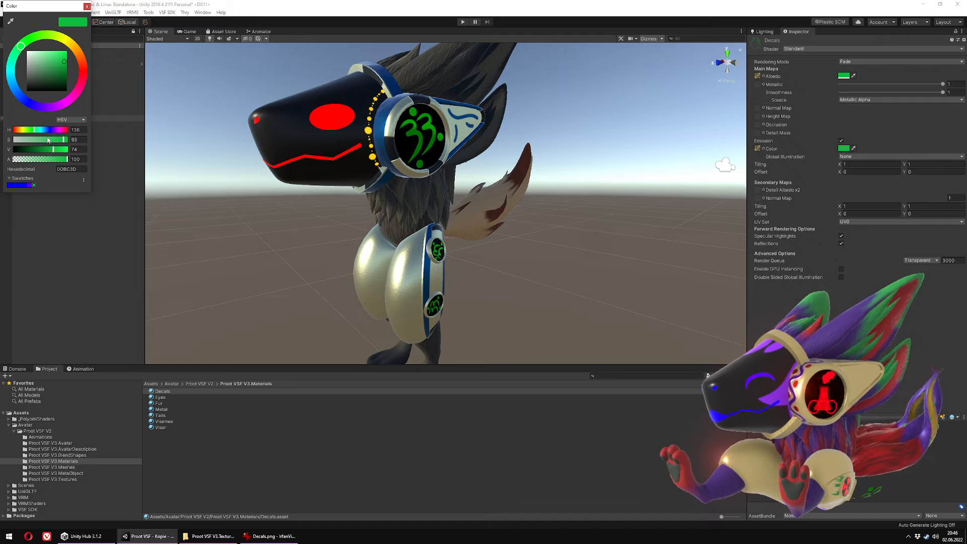
{"action": "left_click_drag", "start_coordinate": [49, 140], "coordinate": [76, 150]}
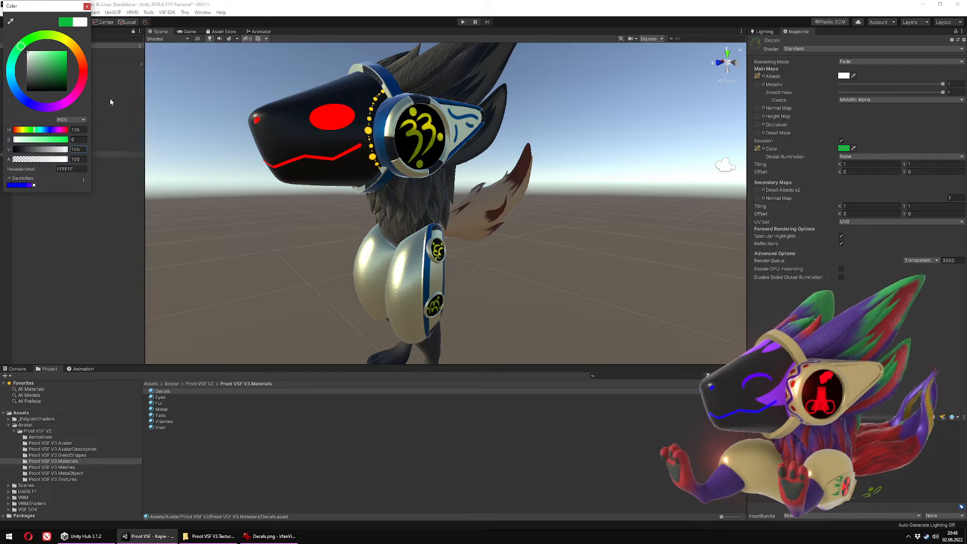
Step: Set the Decals material's emission color to white with saturation 0 and value 100
{"action": "left_click", "coordinate": [87, 6]}
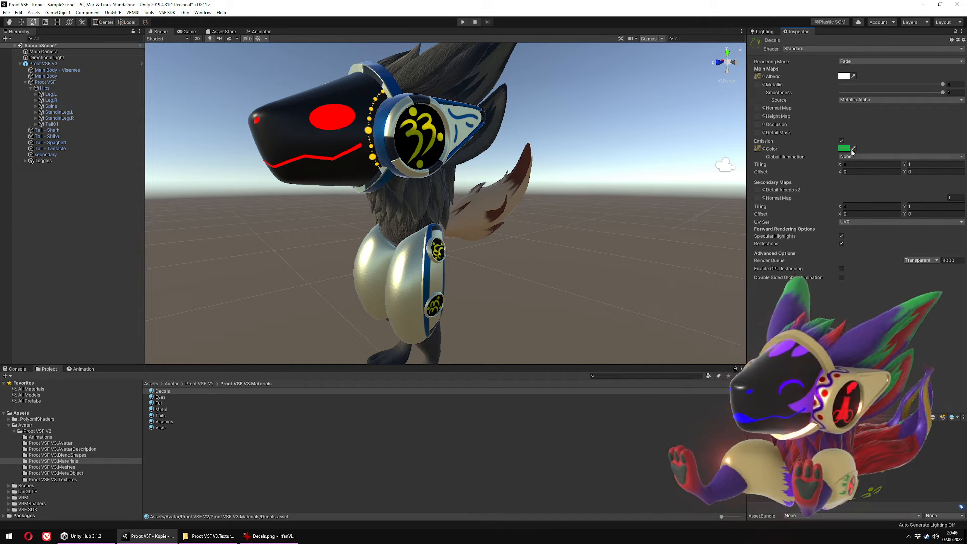
{"action": "left_click", "coordinate": [844, 148]}
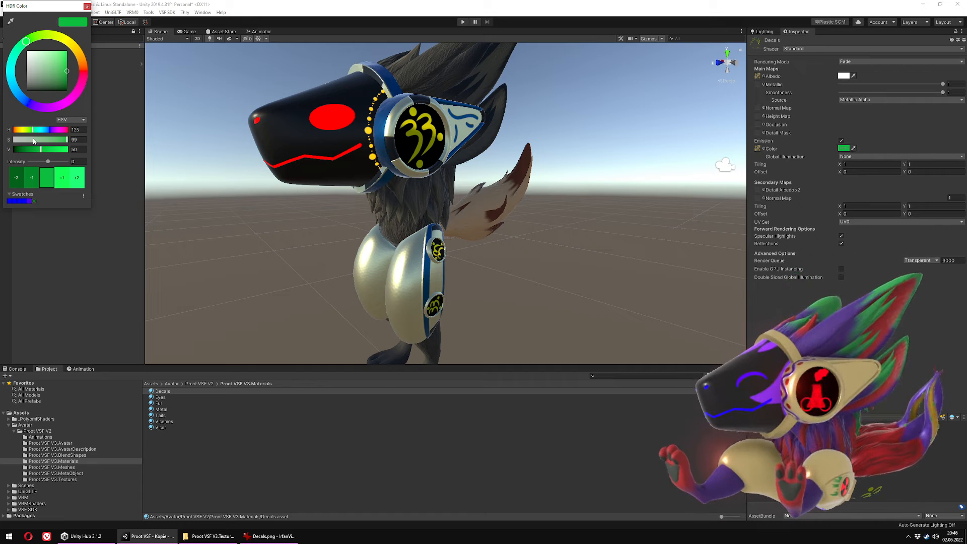
{"action": "left_click_drag", "start_coordinate": [34, 140], "coordinate": [2, 143]}
{"action": "left_click_drag", "start_coordinate": [62, 150], "coordinate": [106, 153]}
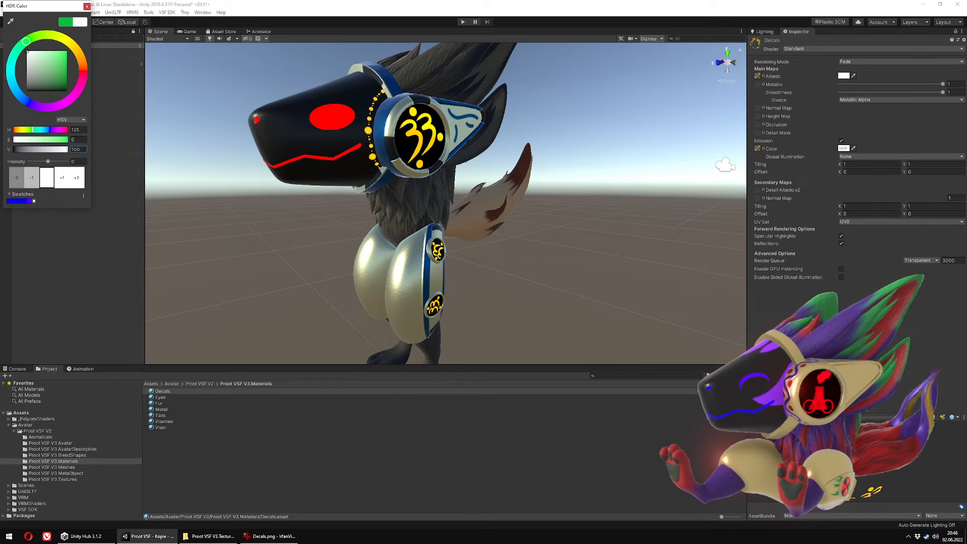
{"action": "left_click", "coordinate": [86, 7]}
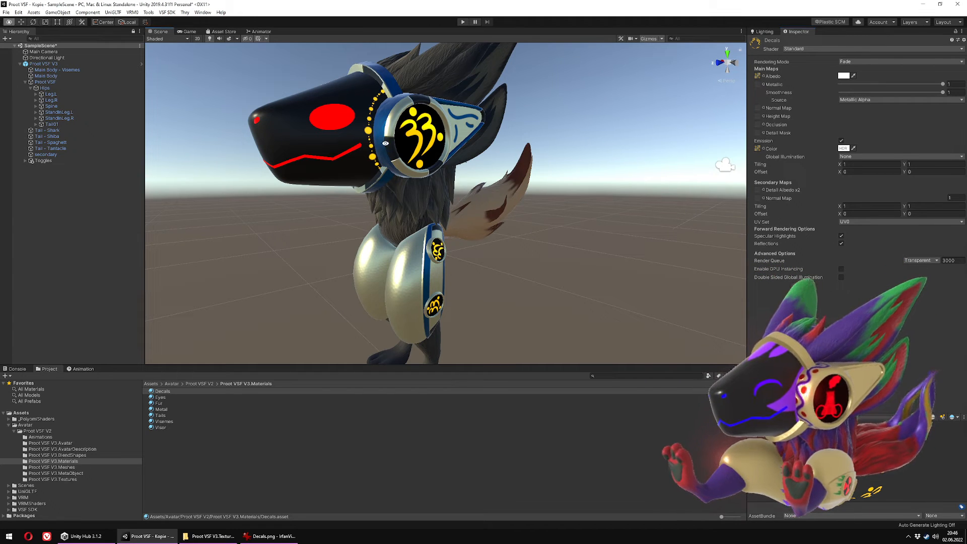
Step: Set the Eyes material's albedo color to the yellow sampled from the avatar's ear decal
{"action": "left_click_drag", "start_coordinate": [375, 140], "coordinate": [492, 226], "text": "alt"}
{"action": "scroll", "coordinate": [492, 226], "scroll_direction": "up", "scroll_amount": 5, "text": "alt"}
{"action": "scroll", "coordinate": [486, 228], "scroll_direction": "down", "scroll_amount": 6, "text": "alt"}
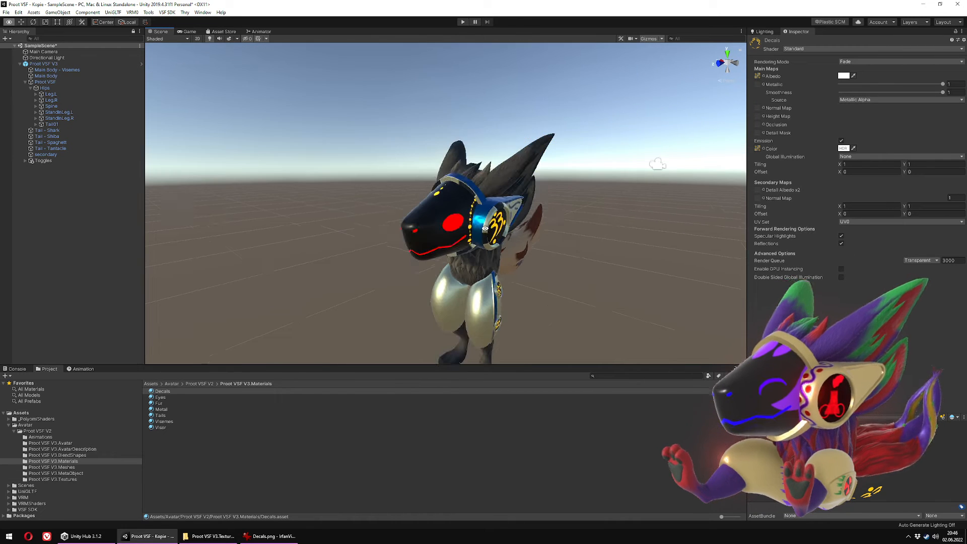
{"action": "middle_click_drag", "start_coordinate": [476, 233], "coordinate": [469, 213]}
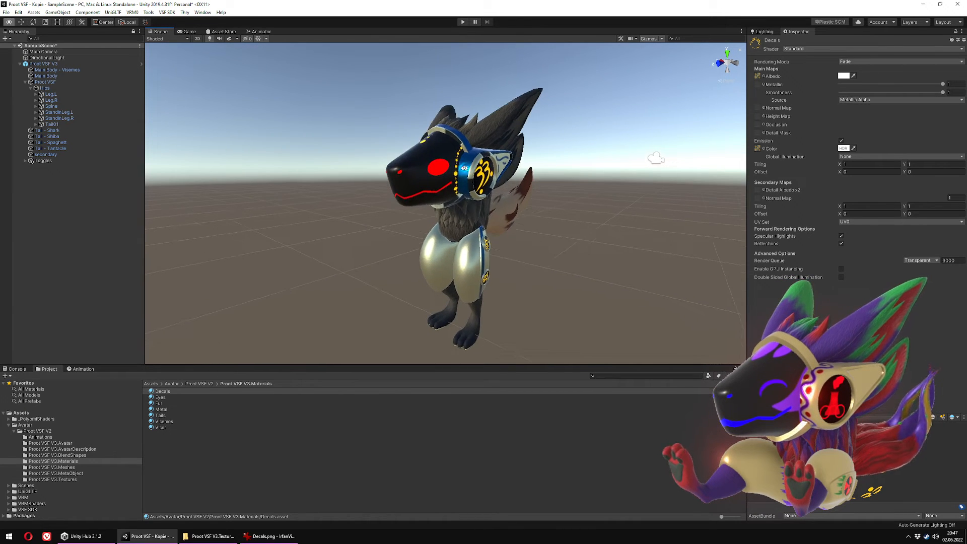
{"action": "left_click_drag", "start_coordinate": [464, 167], "coordinate": [452, 158], "text": "alt"}
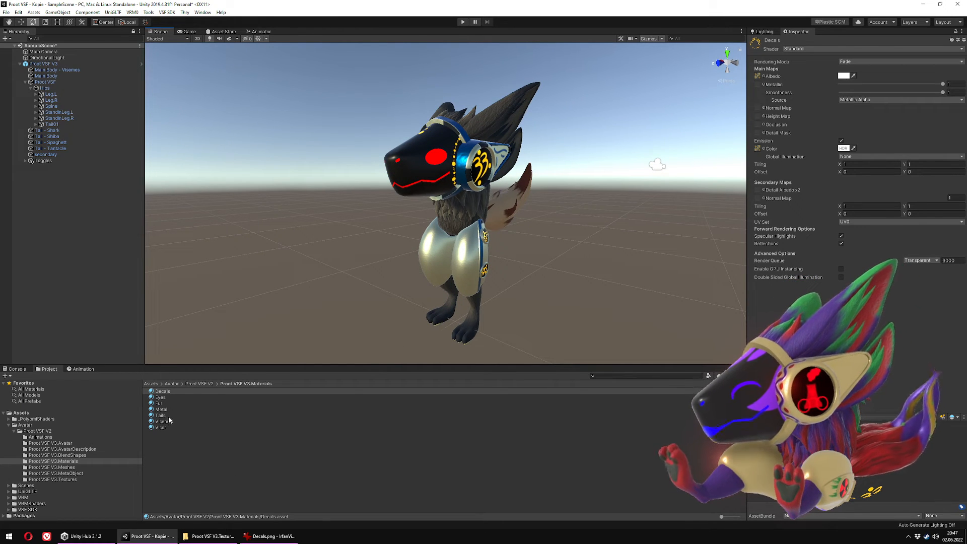
{"action": "left_click", "coordinate": [166, 398]}
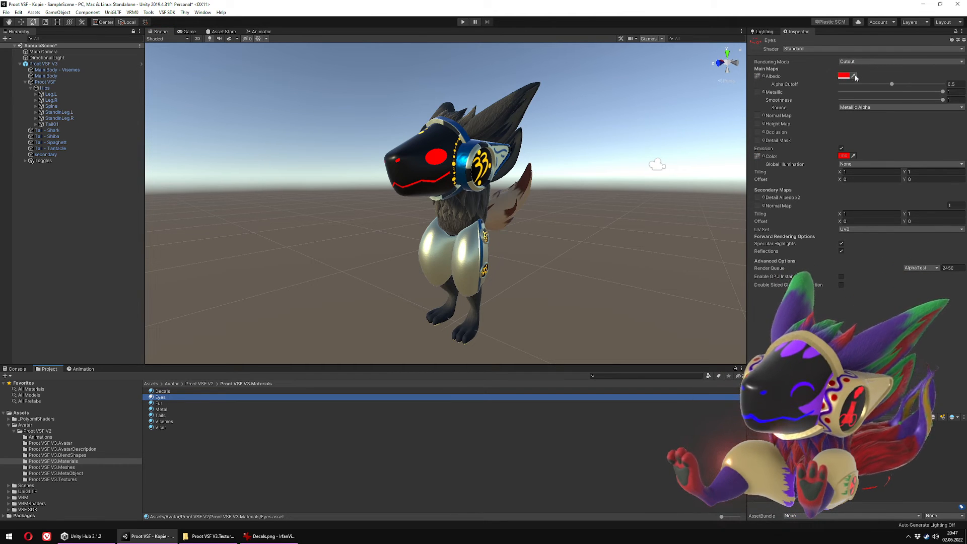
{"action": "left_click_drag", "start_coordinate": [496, 153], "coordinate": [389, 155], "text": "alt"}
{"action": "scroll", "coordinate": [389, 155], "scroll_direction": "up", "scroll_amount": 10, "text": "alt"}
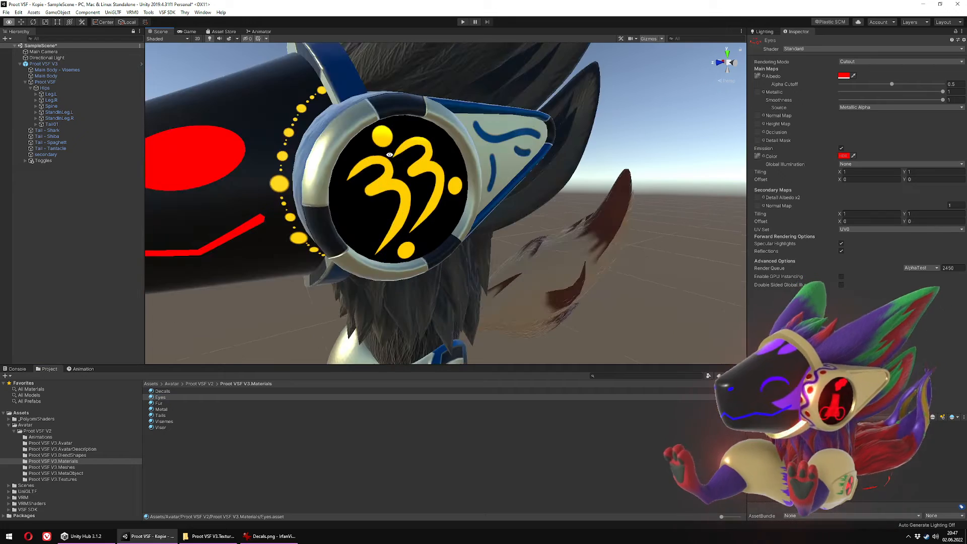
{"action": "left_click_drag", "start_coordinate": [423, 182], "coordinate": [814, 172], "text": "alt"}
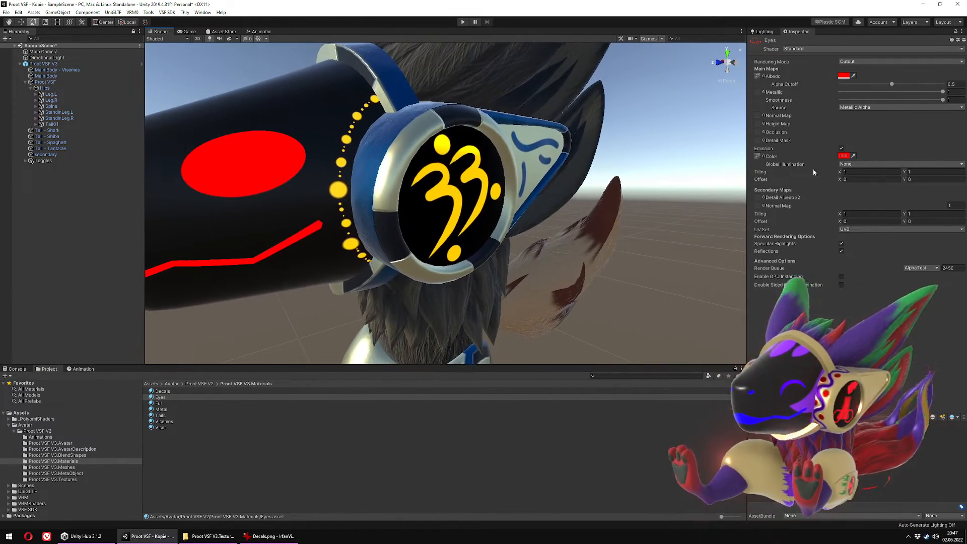
{"action": "left_click", "coordinate": [854, 76]}
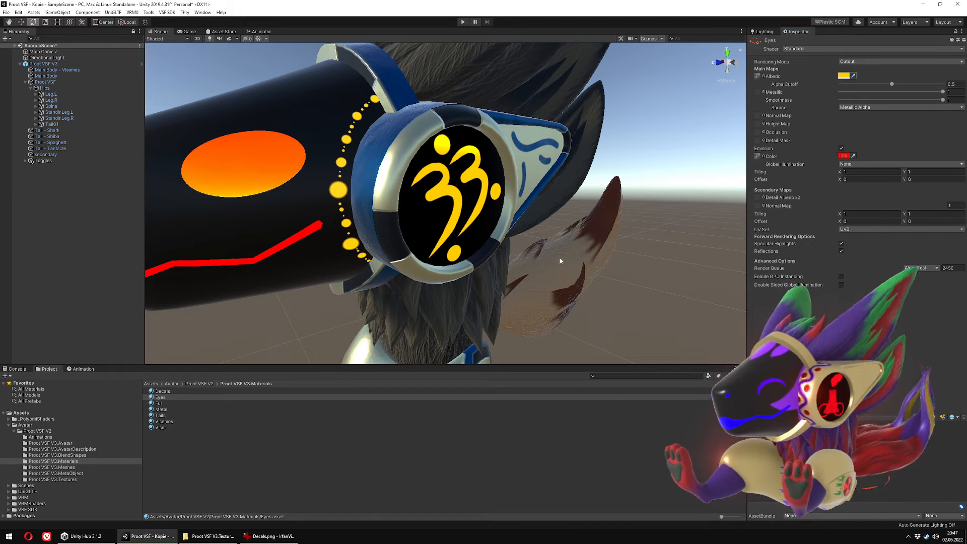
Step: Match the Eyes material's emission color to its yellow albedo color by sampling it
{"action": "left_click", "coordinate": [846, 156]}
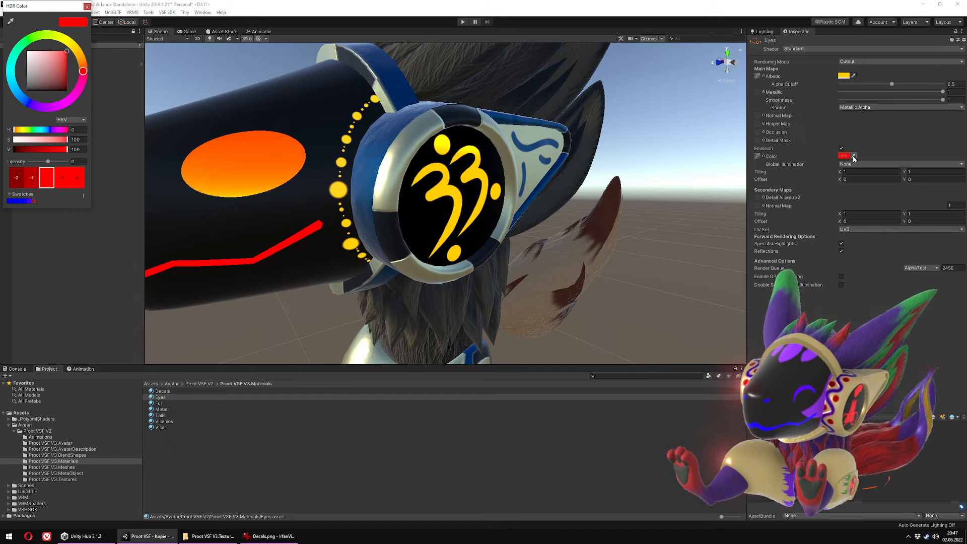
{"action": "left_click", "coordinate": [11, 22]}
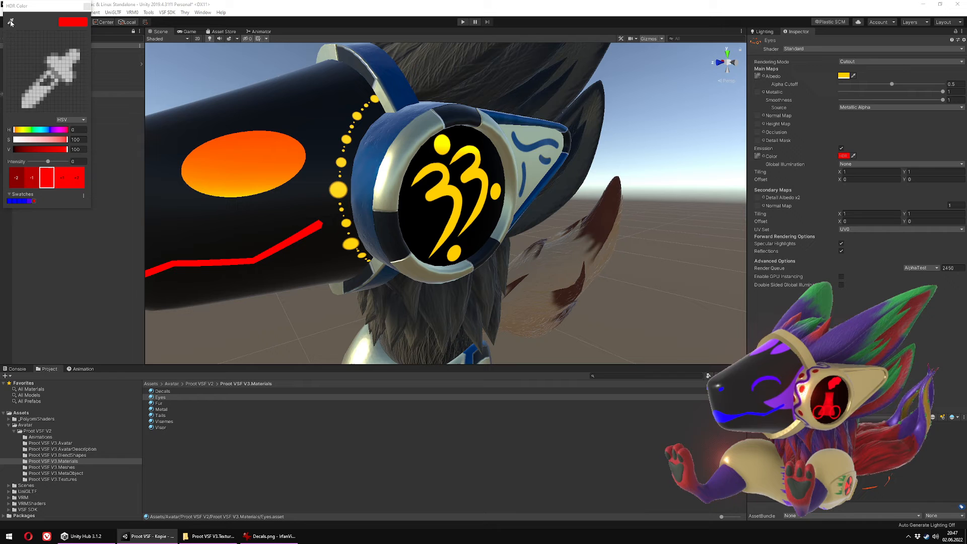
{"action": "left_click", "coordinate": [845, 77]}
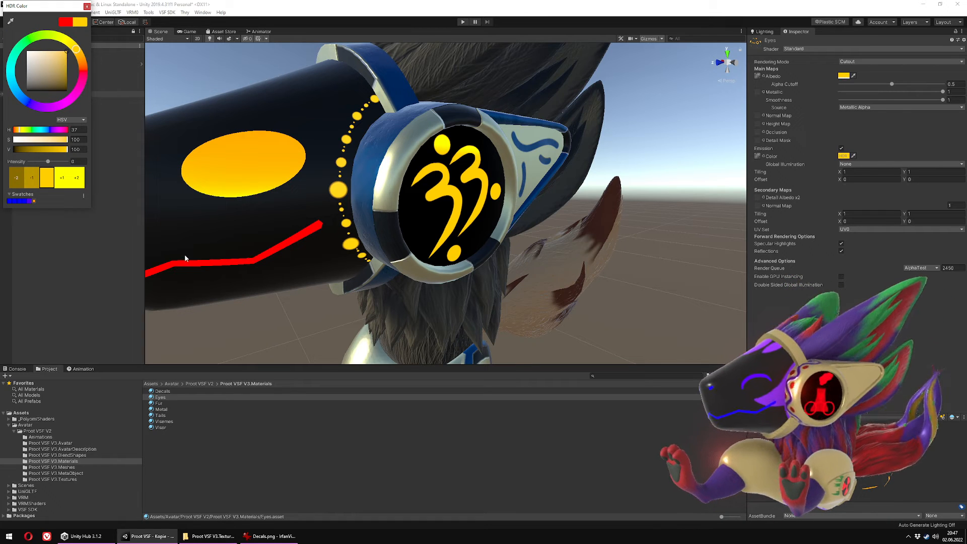
{"action": "left_click", "coordinate": [86, 7]}
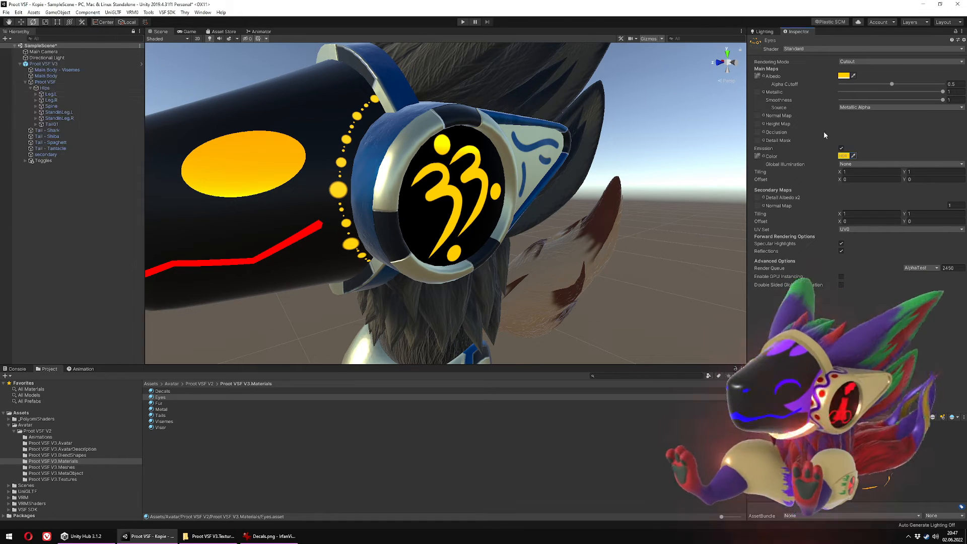
Step: Set the Visemes material's albedo to the ear decal's yellow and sample that albedo for its emission color
{"action": "left_click", "coordinate": [164, 422]}
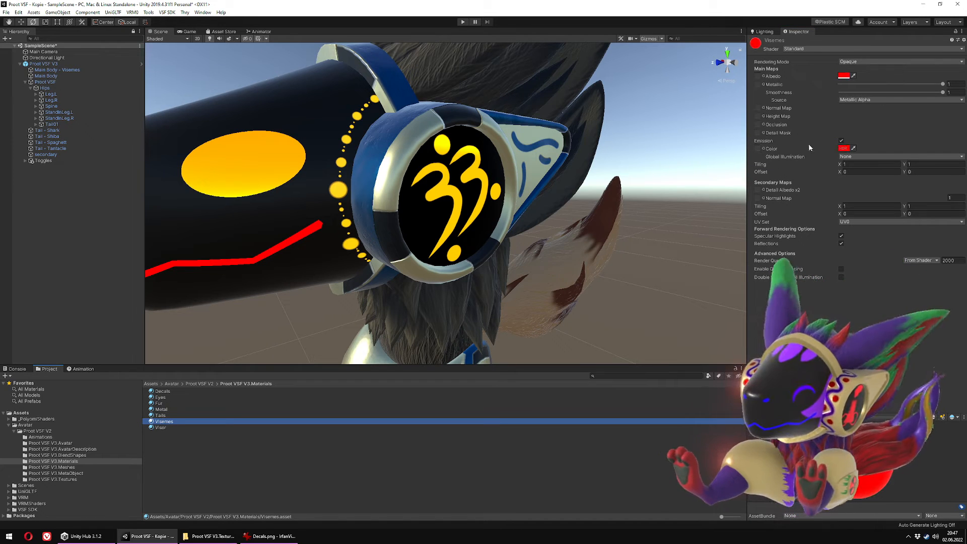
{"action": "left_click", "coordinate": [853, 75]}
{"action": "left_click", "coordinate": [468, 181]}
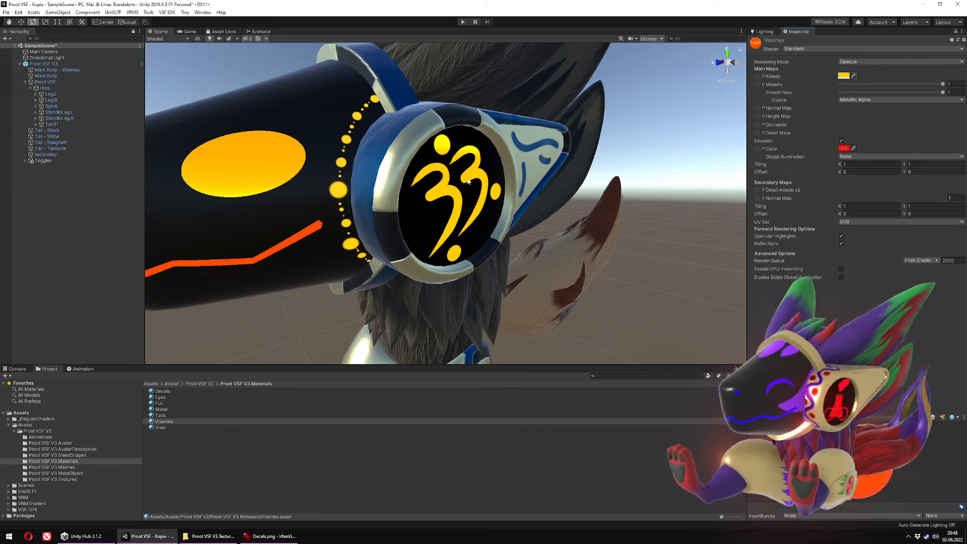
{"action": "left_click", "coordinate": [852, 148]}
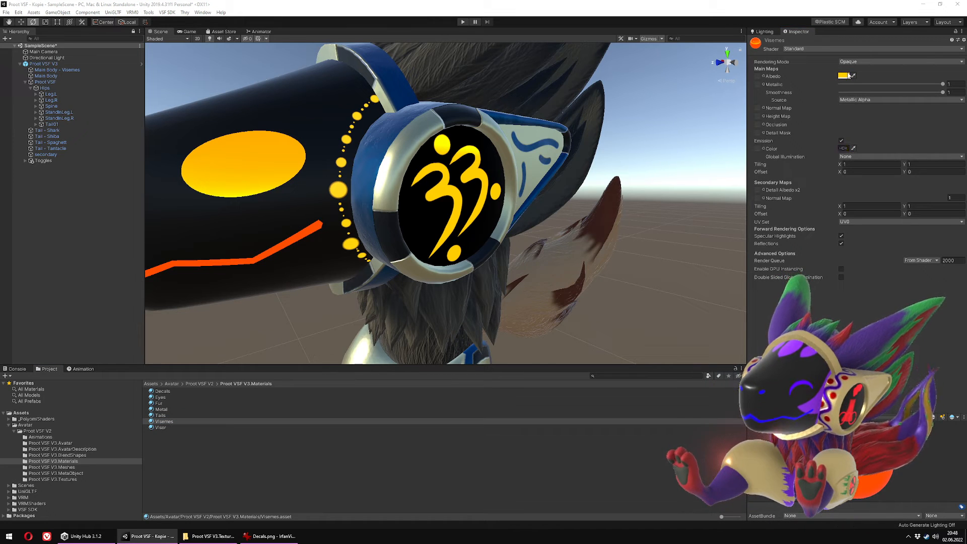
{"action": "left_click", "coordinate": [845, 76]}
{"action": "left_click_drag", "start_coordinate": [520, 235], "coordinate": [550, 238], "text": "alt"}
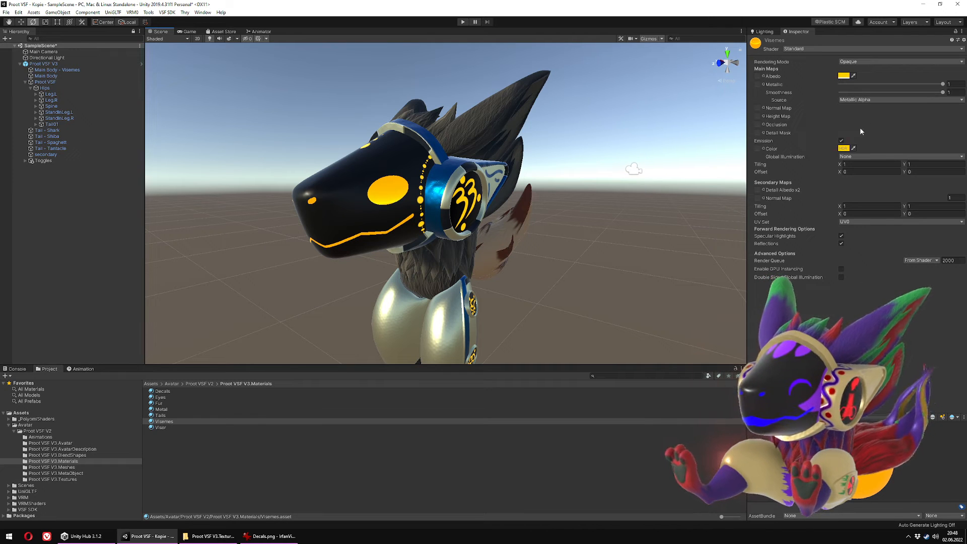
Step: Examine the secondary object and the Super Surprised toggle objects in the hierarchy, and view the recolored avatar in full
{"action": "left_click", "coordinate": [45, 420]}
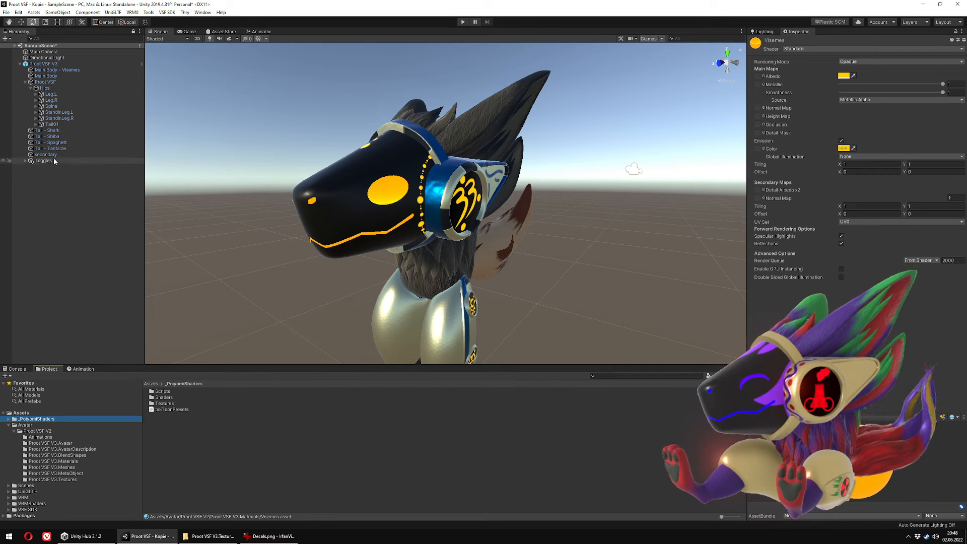
{"action": "left_click", "coordinate": [24, 160]}
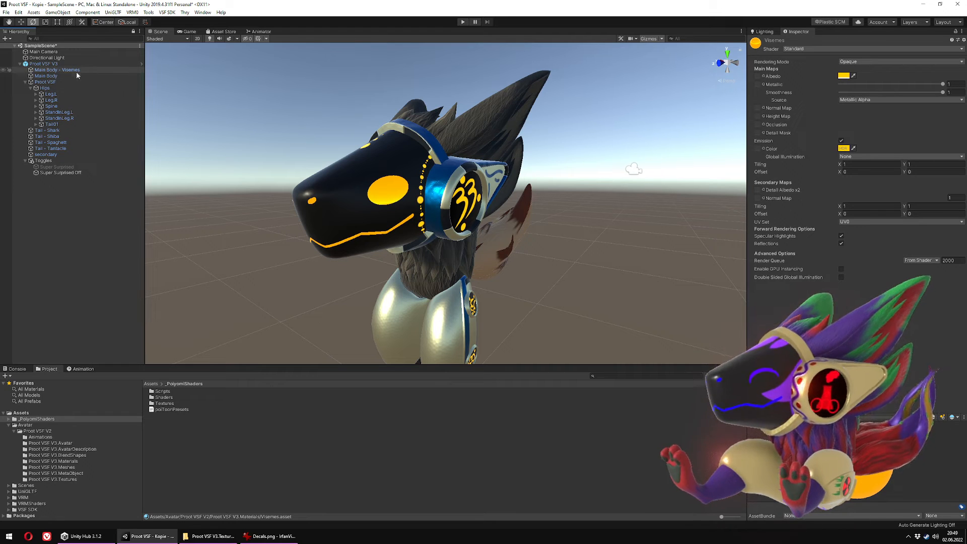
{"action": "left_click", "coordinate": [62, 154]}
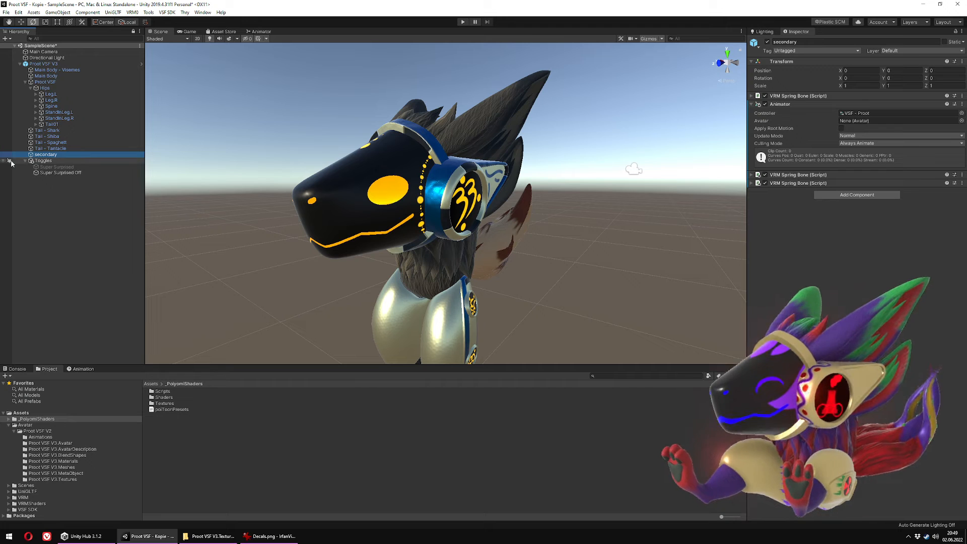
{"action": "left_click", "coordinate": [57, 167]}
{"action": "left_click", "coordinate": [59, 172]}
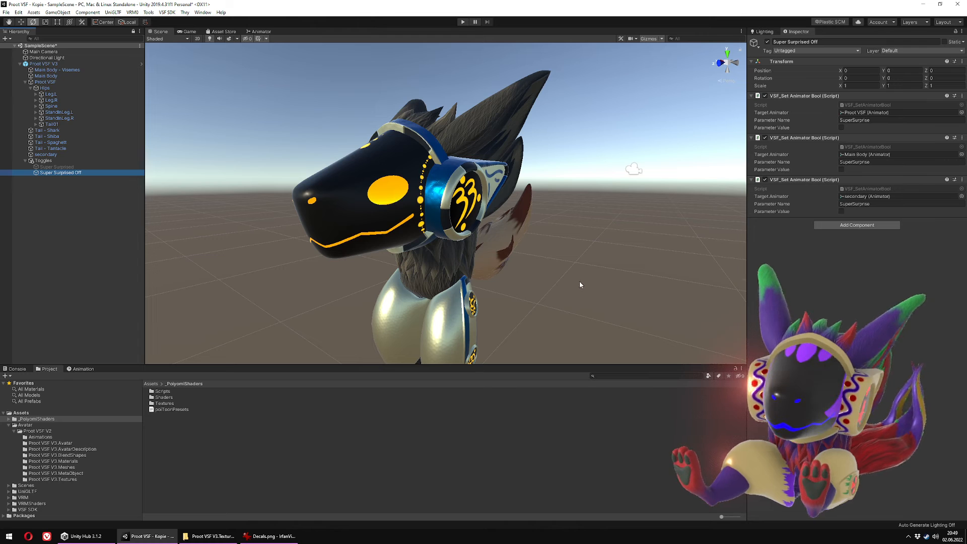
{"action": "scroll", "coordinate": [585, 288], "scroll_direction": "down", "scroll_amount": 8}
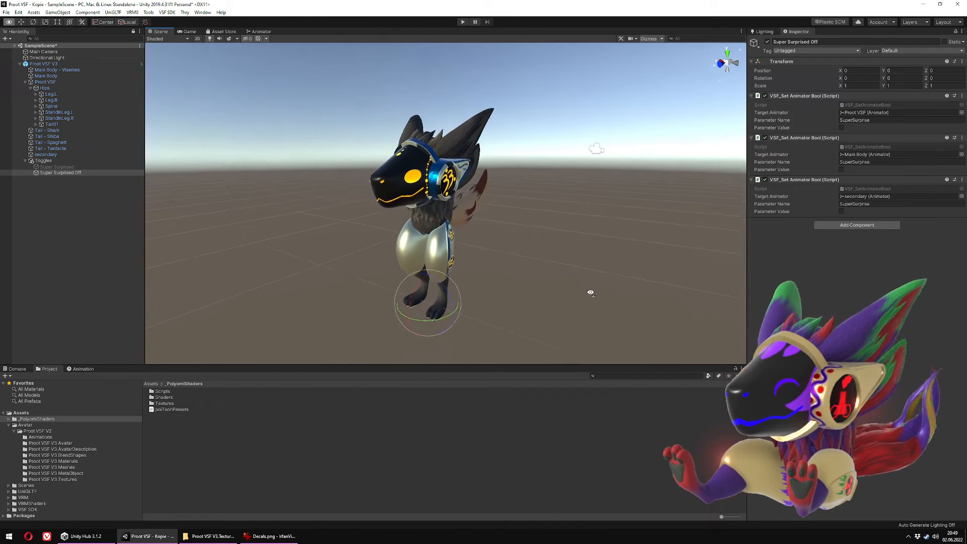
{"action": "key", "text": "w"}
{"action": "right_click_drag", "start_coordinate": [591, 293], "coordinate": [591, 294]}
{"action": "key", "text": "d"}
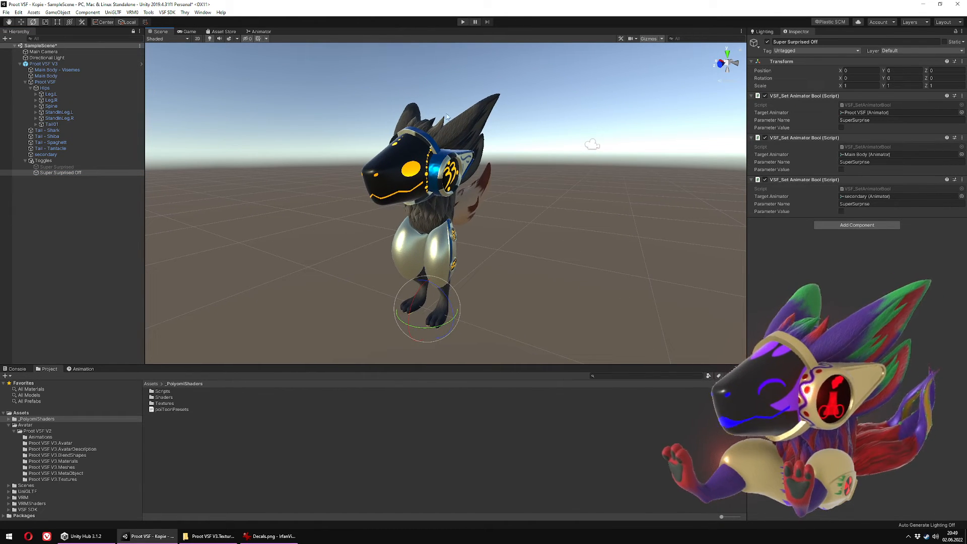
Step: Minimize the Unity project and close the Proot VSF V3.Textures folder and the Decals.png image
{"action": "left_click", "coordinate": [924, 5]}
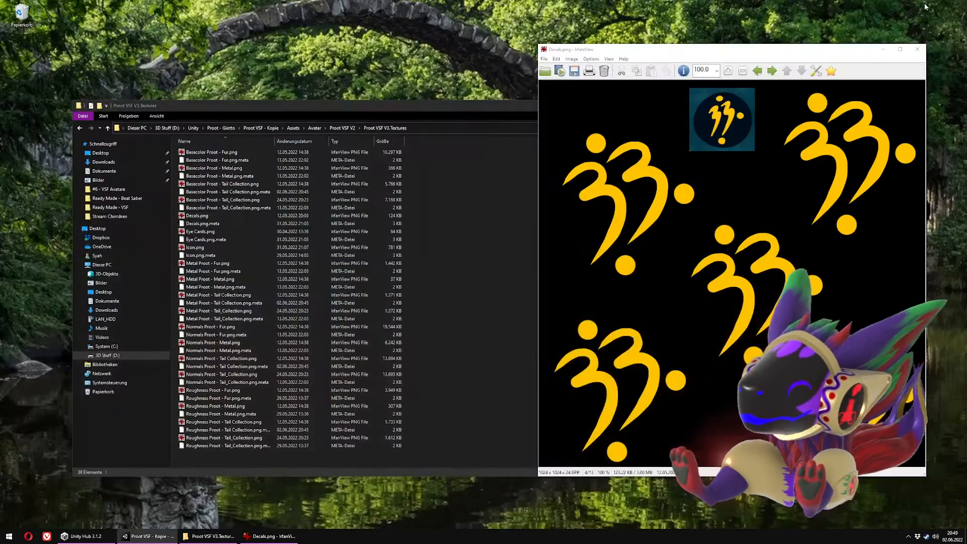
{"action": "left_click_drag", "start_coordinate": [482, 106], "coordinate": [519, 86]}
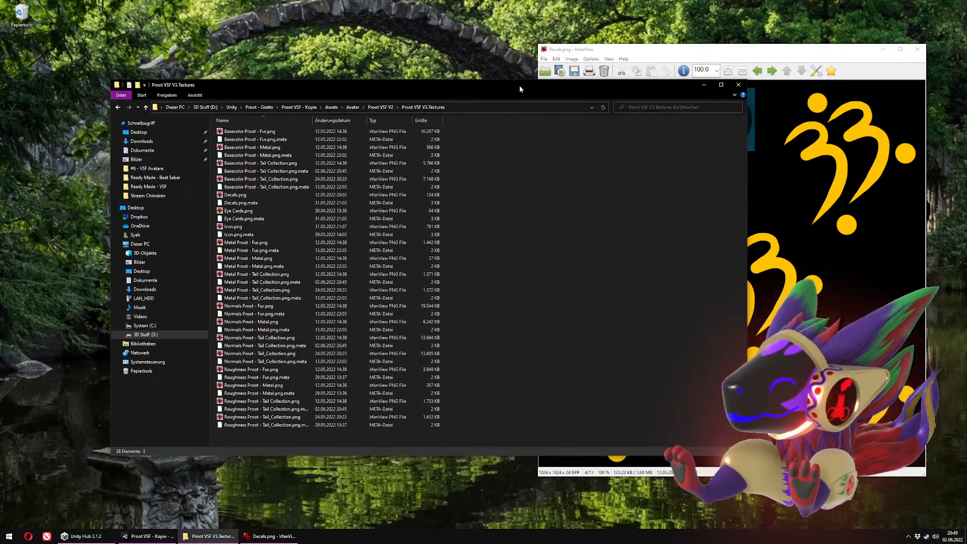
{"action": "left_click", "coordinate": [739, 84]}
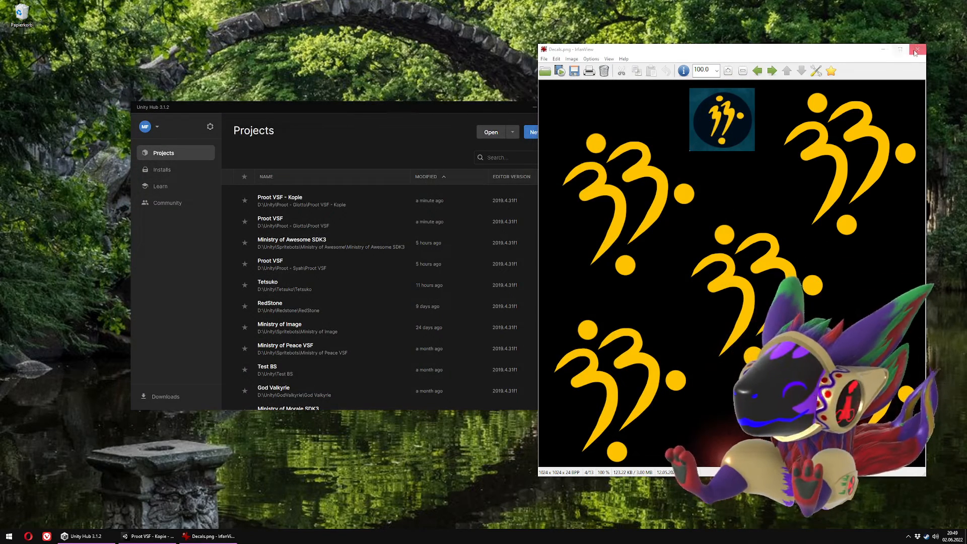
{"action": "left_click", "coordinate": [916, 51]}
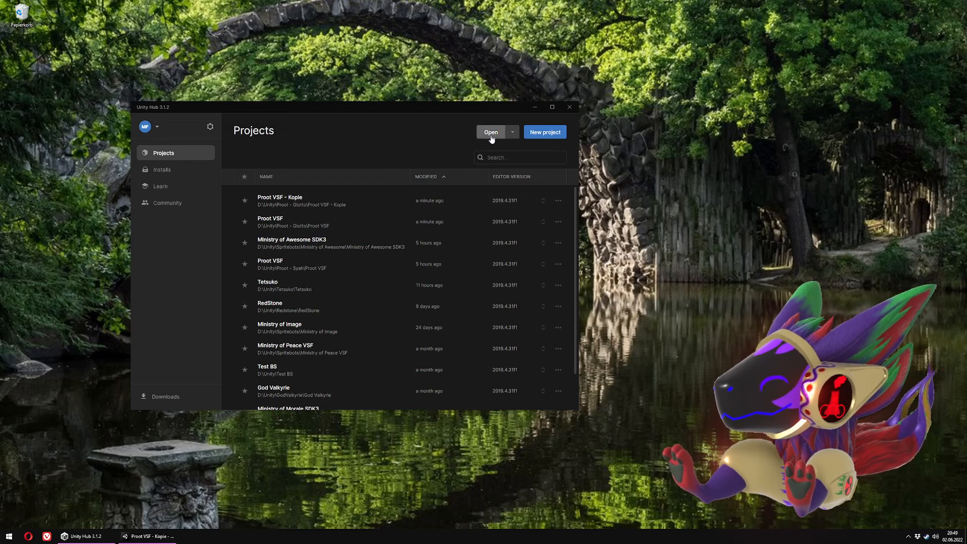
Step: Open the Proot Beat Saber project from the Proot - Giotto folder through Unity Hub
{"action": "left_click", "coordinate": [511, 135]}
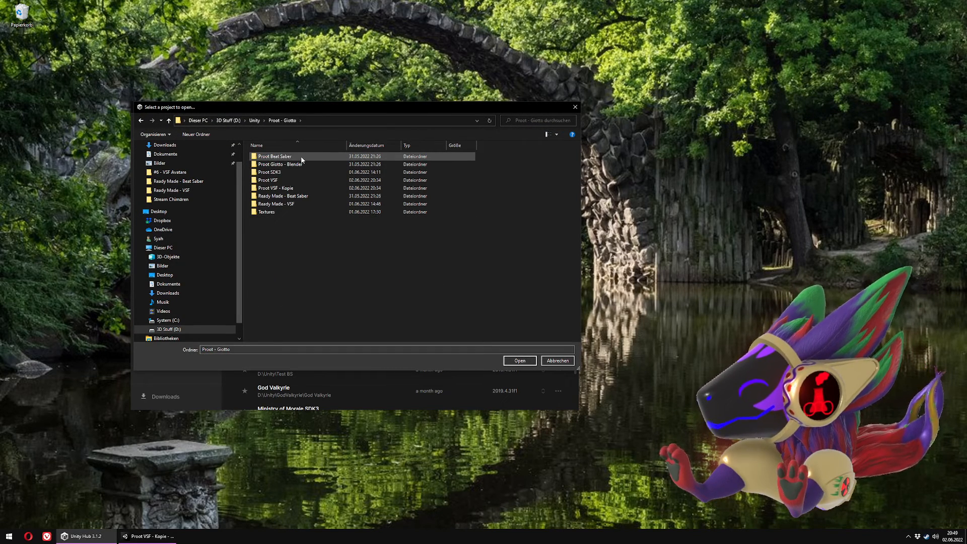
{"action": "double_click", "coordinate": [301, 157]}
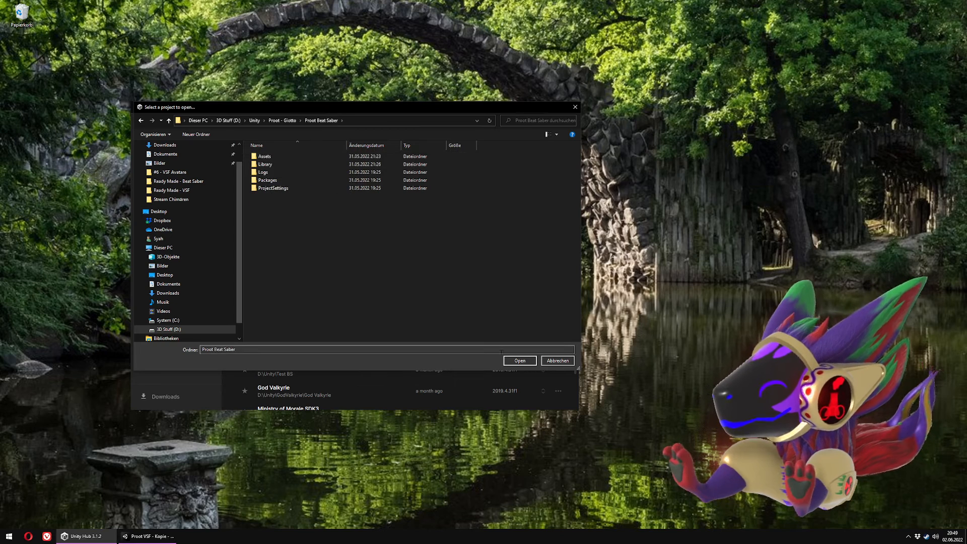
{"action": "left_click", "coordinate": [526, 359]}
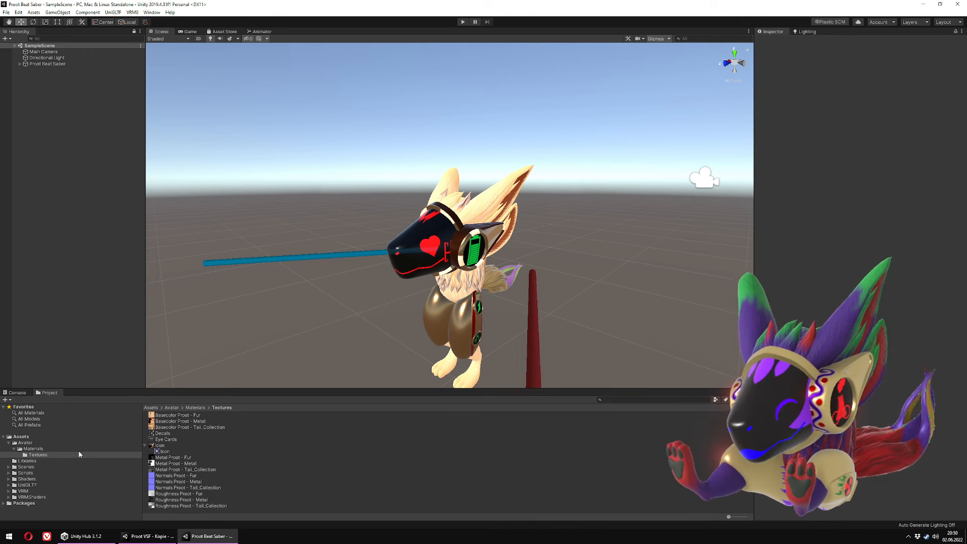
Step: Examine the Decals material in the Materials folder and the BeatSaber shader variants available for it, and open the Textures folder
{"action": "left_click", "coordinate": [36, 449]}
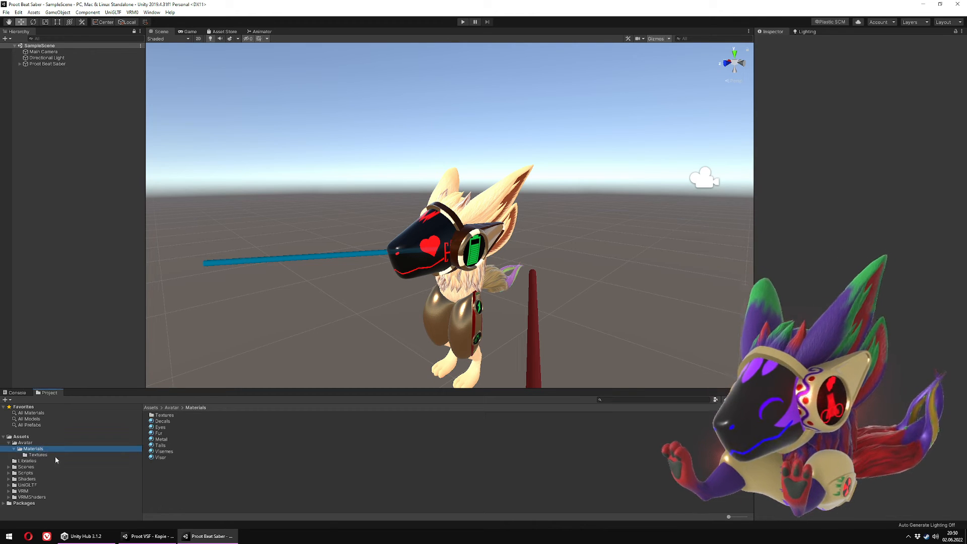
{"action": "left_click", "coordinate": [163, 421]}
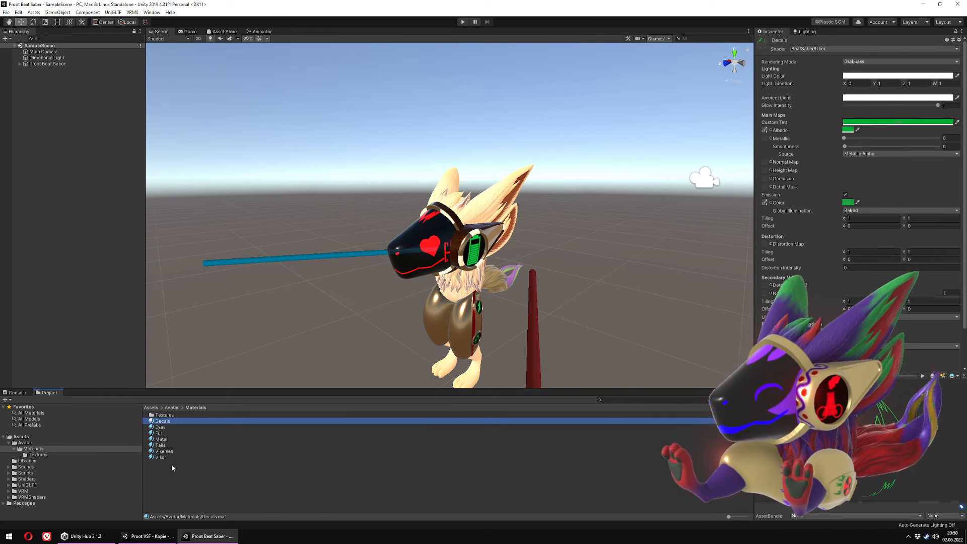
{"action": "left_click", "coordinate": [816, 49]}
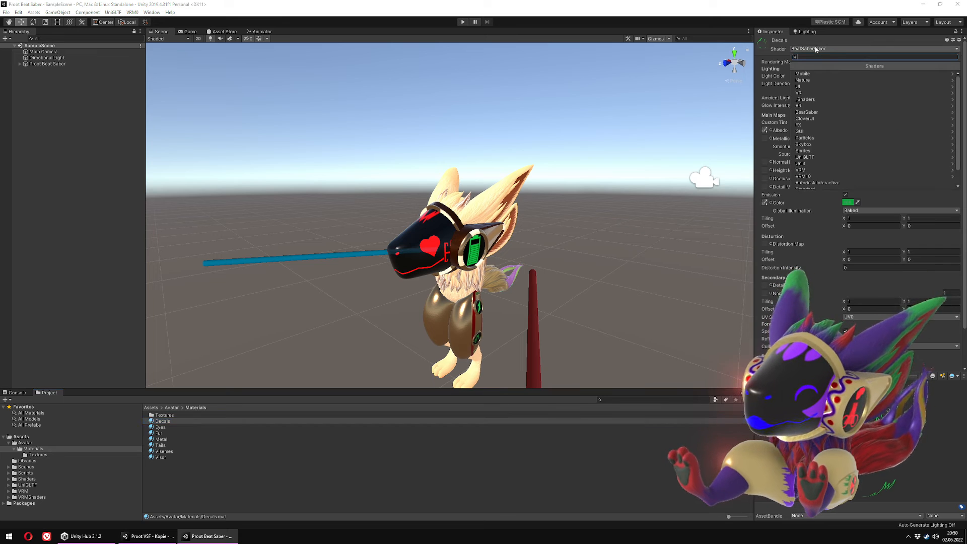
{"action": "scroll", "coordinate": [844, 185], "scroll_direction": "down", "scroll_amount": 1}
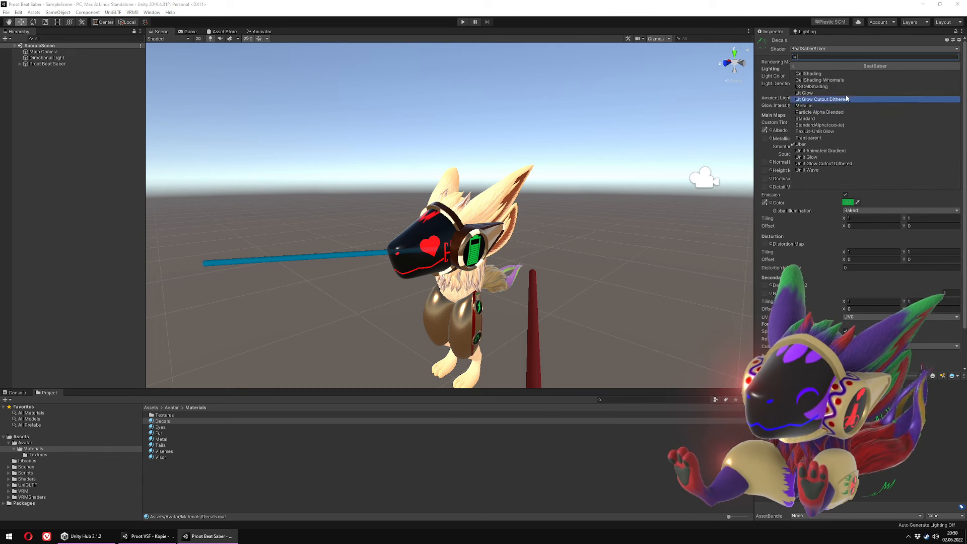
{"action": "left_click", "coordinate": [822, 94]}
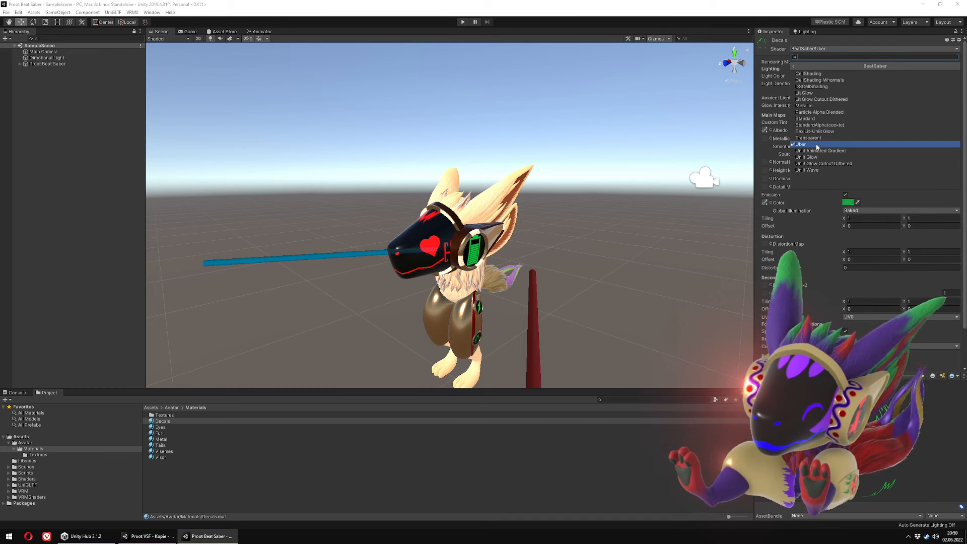
{"action": "left_click", "coordinate": [855, 233]}
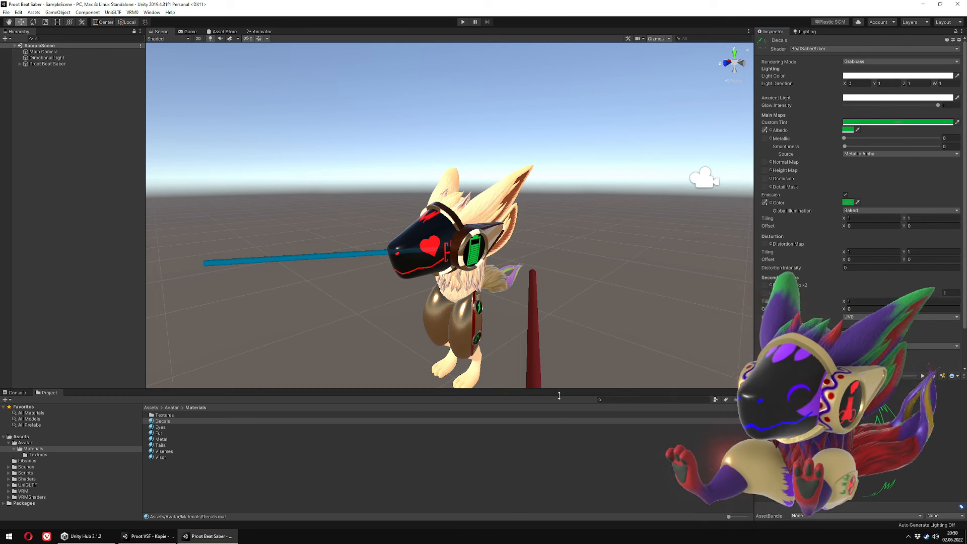
{"action": "left_click", "coordinate": [38, 455]}
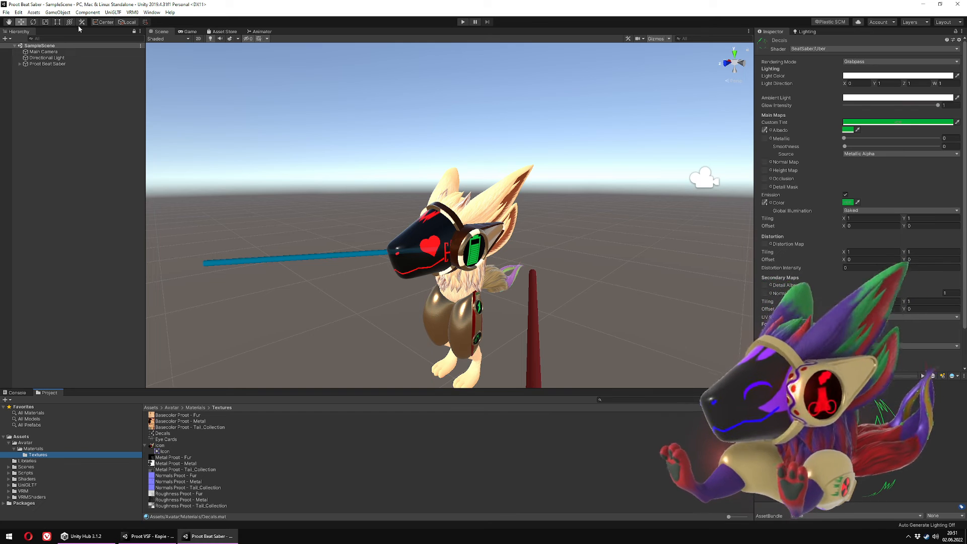
Step: Select the Main Body mesh inside Proot under Proot Beat Saber and set its Eye - Heart blendshape to 100
{"action": "left_click", "coordinate": [59, 65]}
{"action": "key", "text": "Right"}
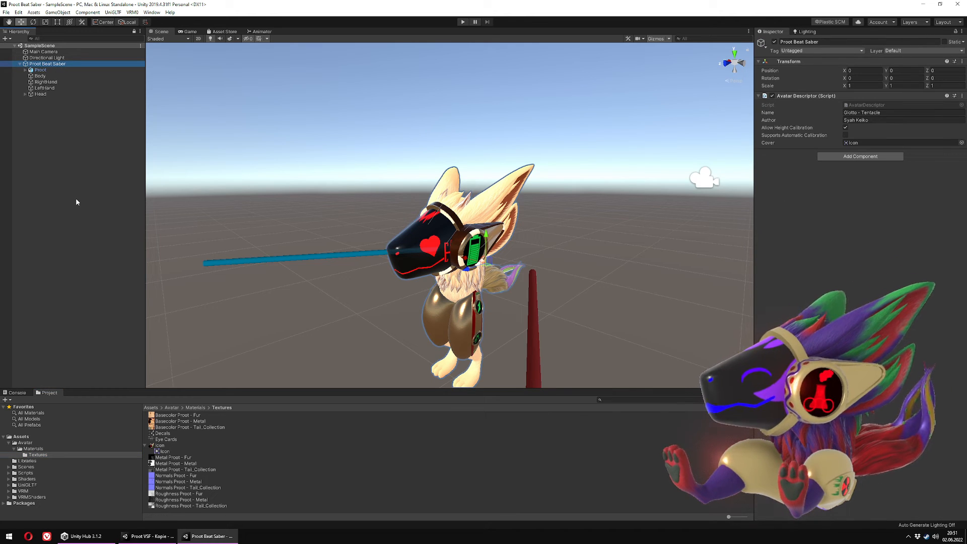
{"action": "key", "text": "Down"}
{"action": "key", "text": "Right"}
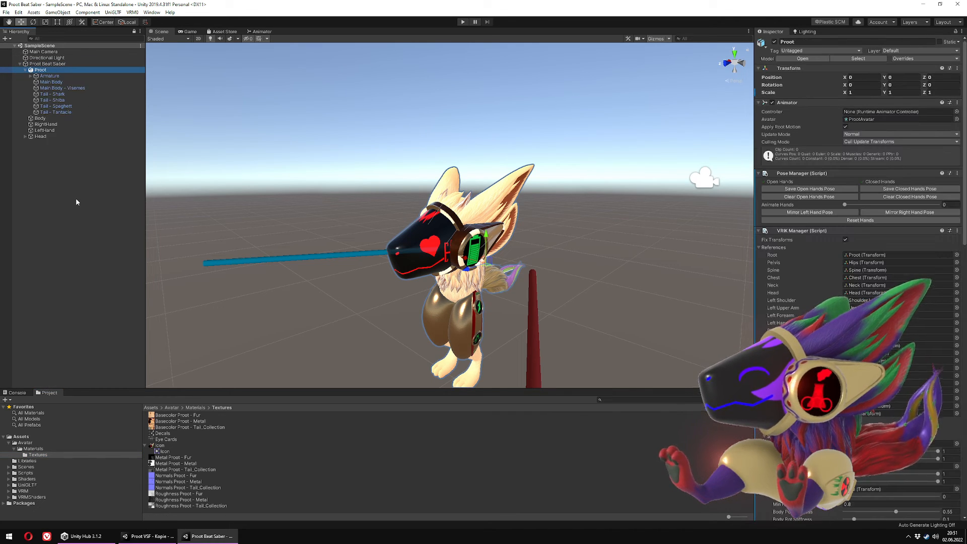
{"action": "key", "text": "Down"}
{"action": "key", "text": "Down"}
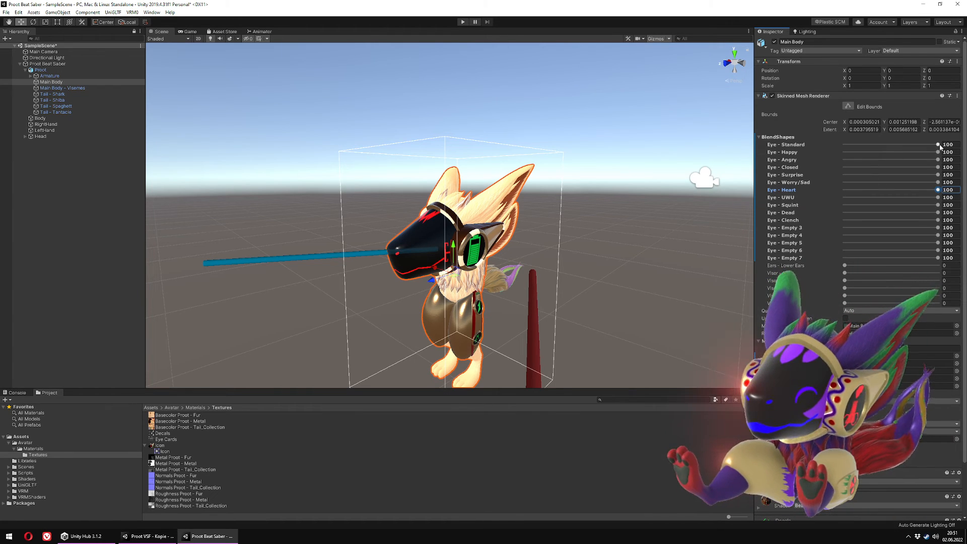
Step: Preview the Main Body's Standard, Happy, Dead, Squint and UWU eyes by lowering each blendshape to 0 and restoring it to 100
{"action": "left_click_drag", "start_coordinate": [937, 144], "coordinate": [844, 146]}
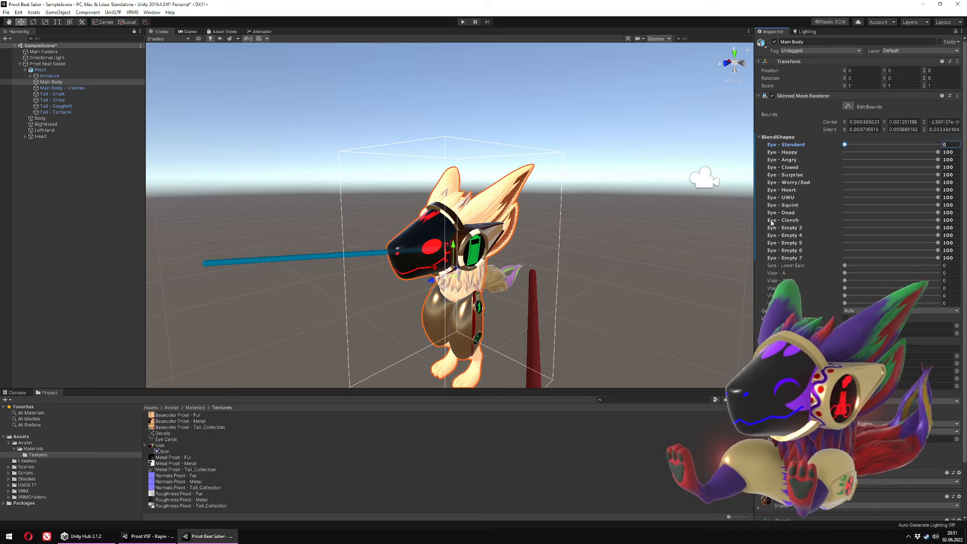
{"action": "left_click_drag", "start_coordinate": [846, 145], "coordinate": [938, 146]}
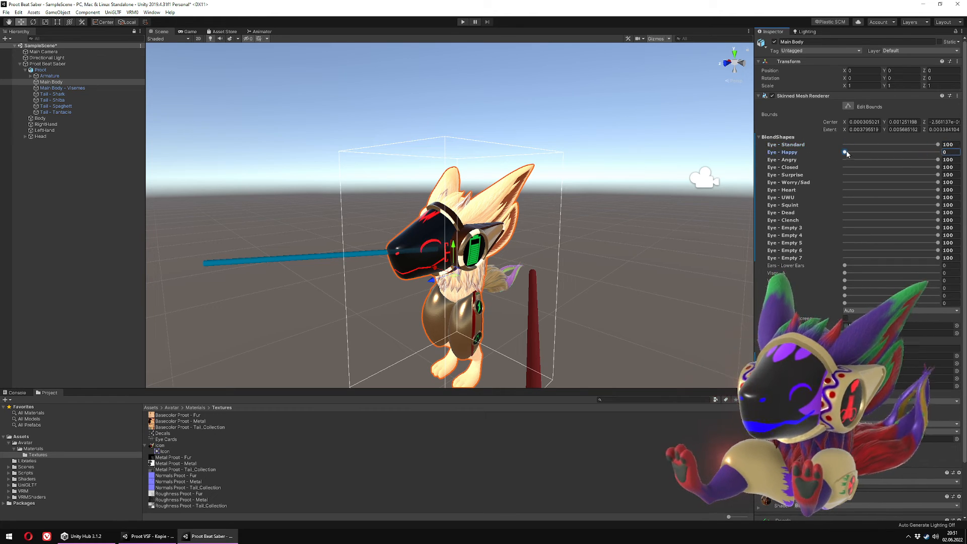
{"action": "left_click_drag", "start_coordinate": [844, 152], "coordinate": [940, 152]}
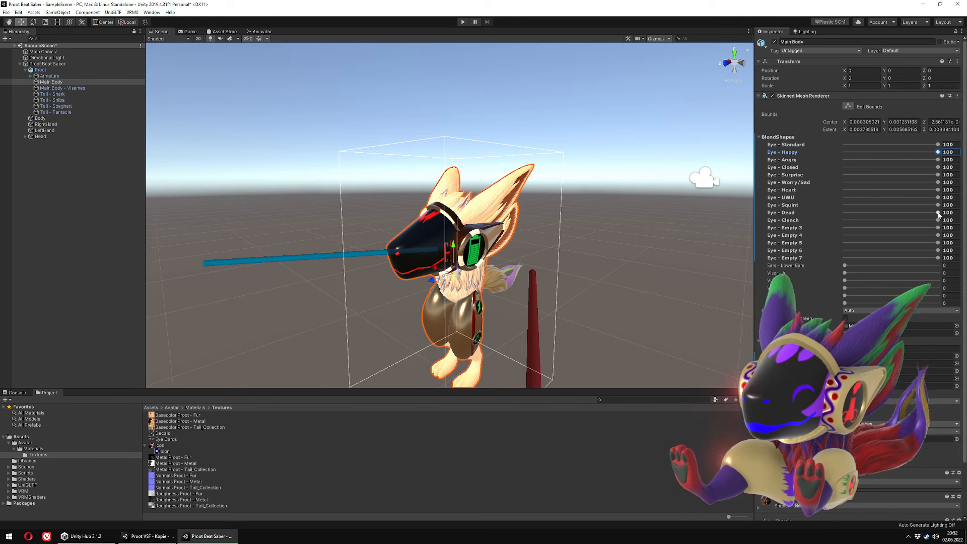
{"action": "left_click_drag", "start_coordinate": [917, 215], "coordinate": [687, 222]}
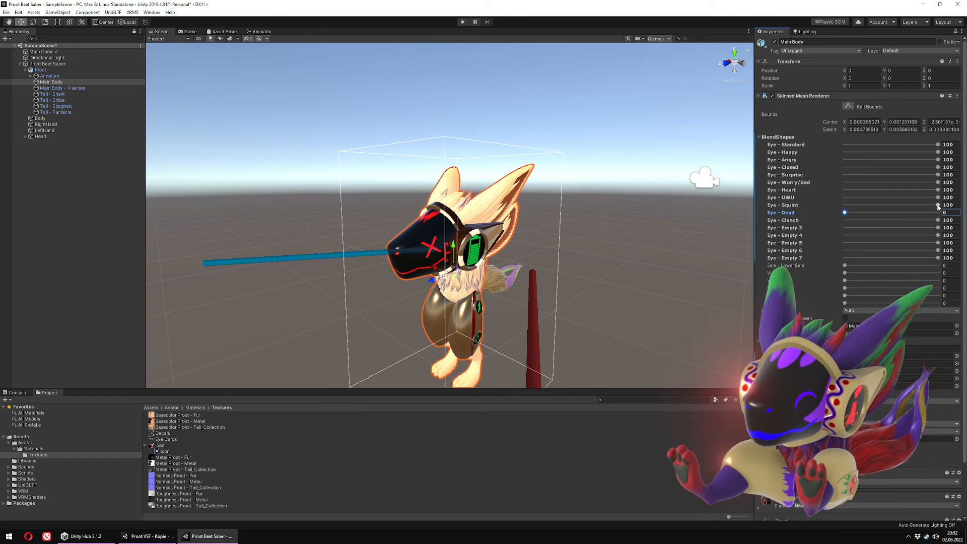
{"action": "left_click_drag", "start_coordinate": [938, 206], "coordinate": [651, 212]}
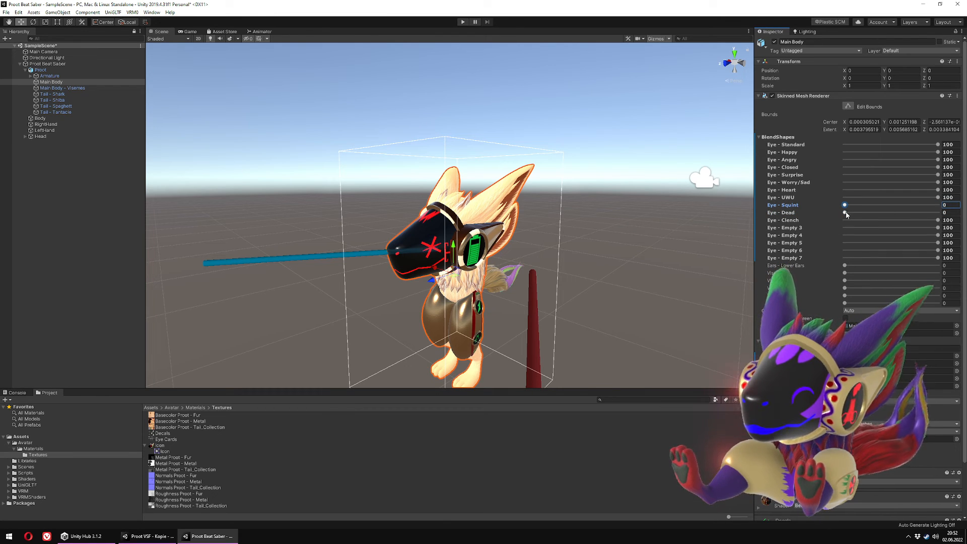
{"action": "left_click_drag", "start_coordinate": [846, 213], "coordinate": [939, 213]}
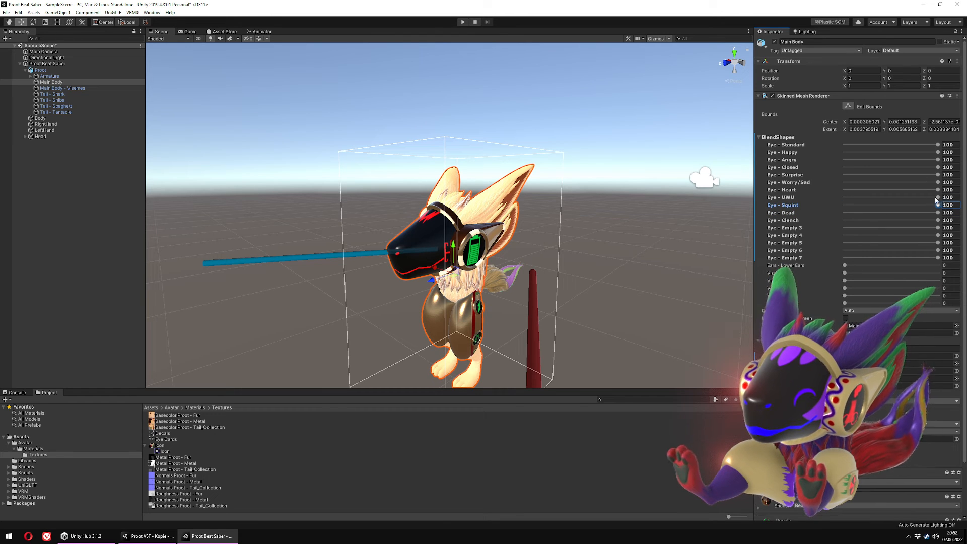
{"action": "left_click_drag", "start_coordinate": [937, 198], "coordinate": [845, 198]}
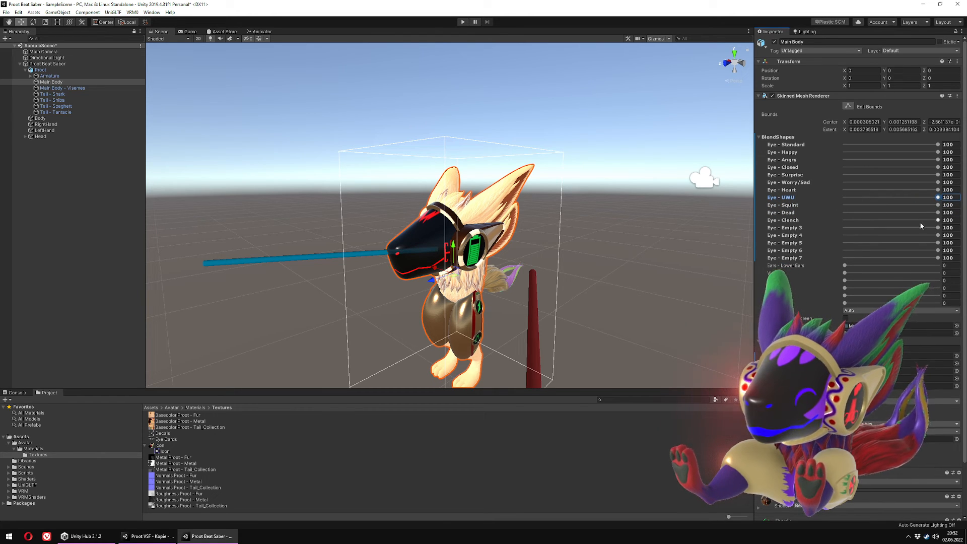
Step: Try the Main Body's Lower Ears and Visor A, O, U, I and E blendshapes, returning each one to 0
{"action": "left_click_drag", "start_coordinate": [846, 265], "coordinate": [636, 271]}
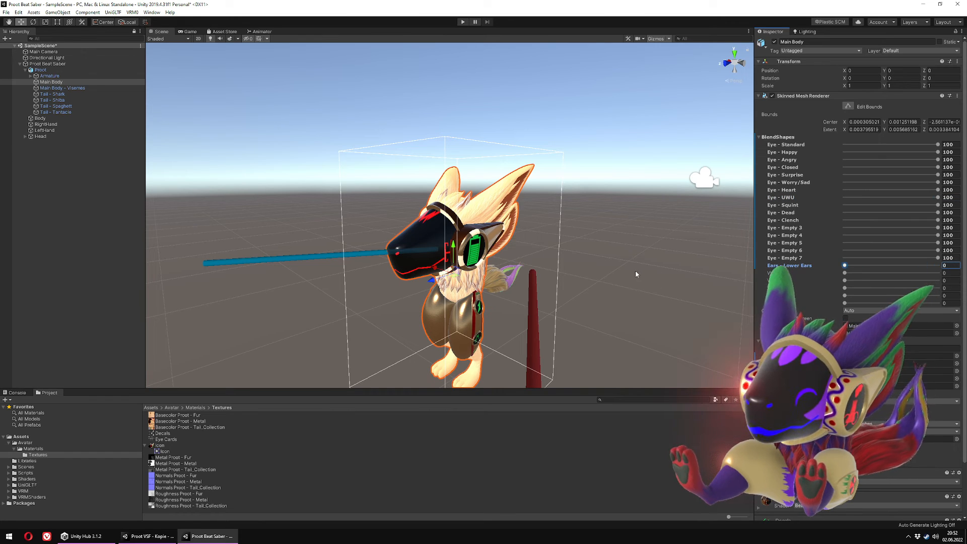
{"action": "left_click", "coordinate": [846, 273]}
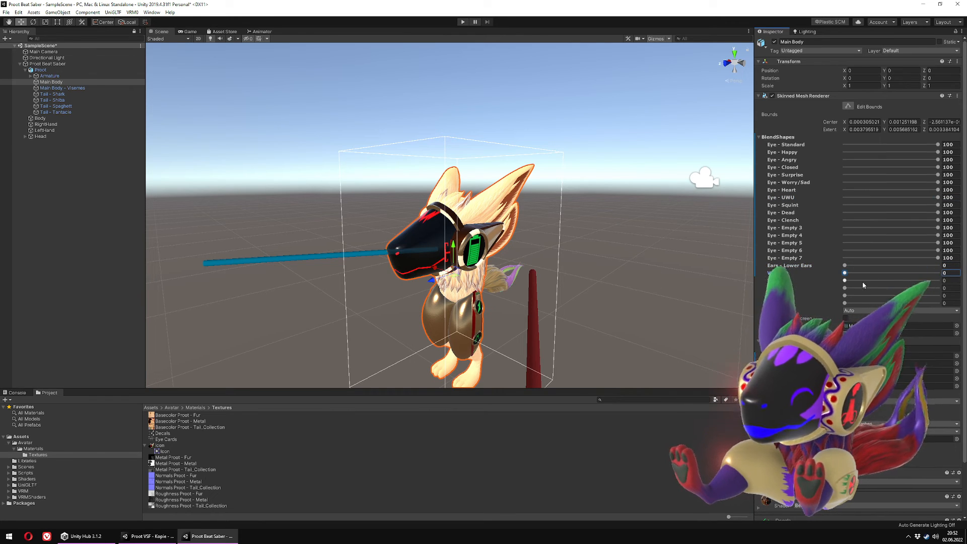
{"action": "left_click_drag", "start_coordinate": [937, 281], "coordinate": [611, 281]}
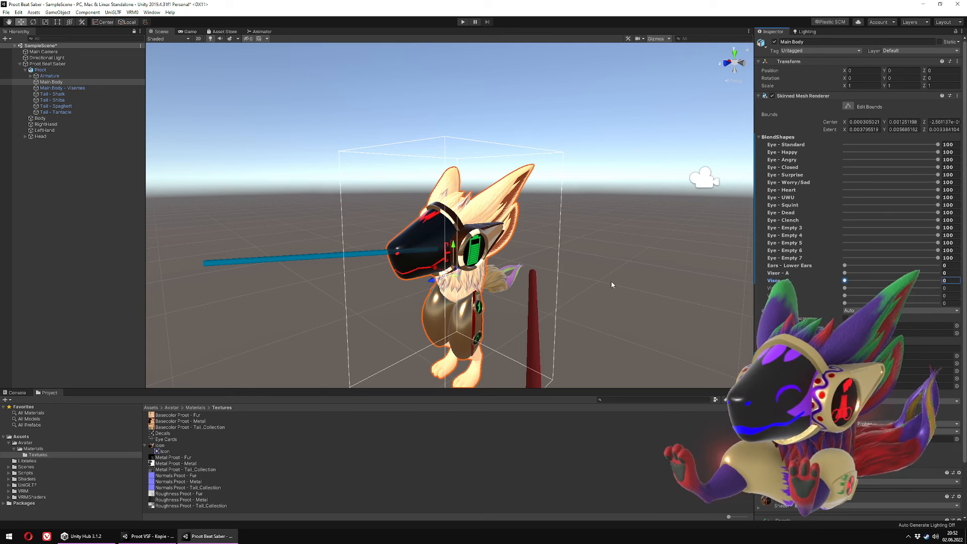
{"action": "left_click_drag", "start_coordinate": [845, 289], "coordinate": [630, 289]}
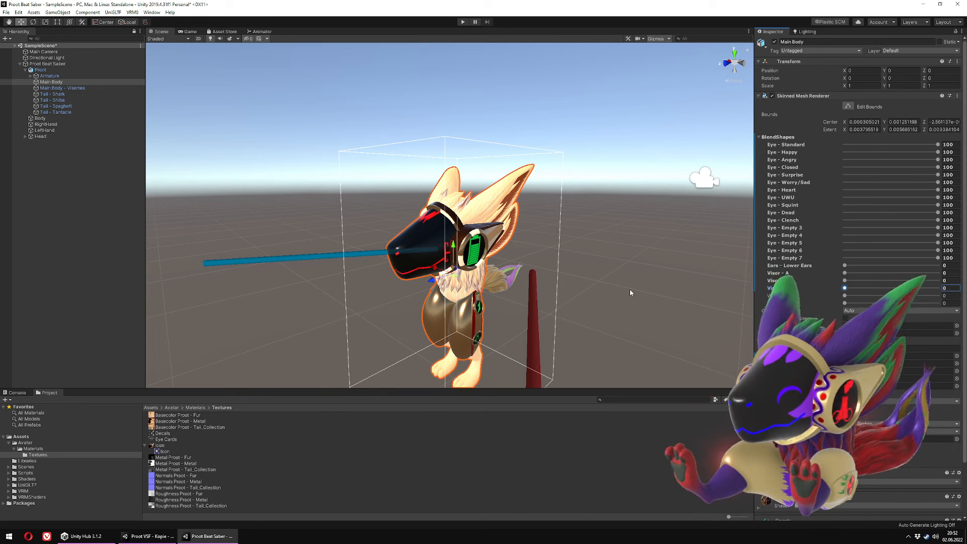
{"action": "left_click_drag", "start_coordinate": [848, 295], "coordinate": [841, 296]}
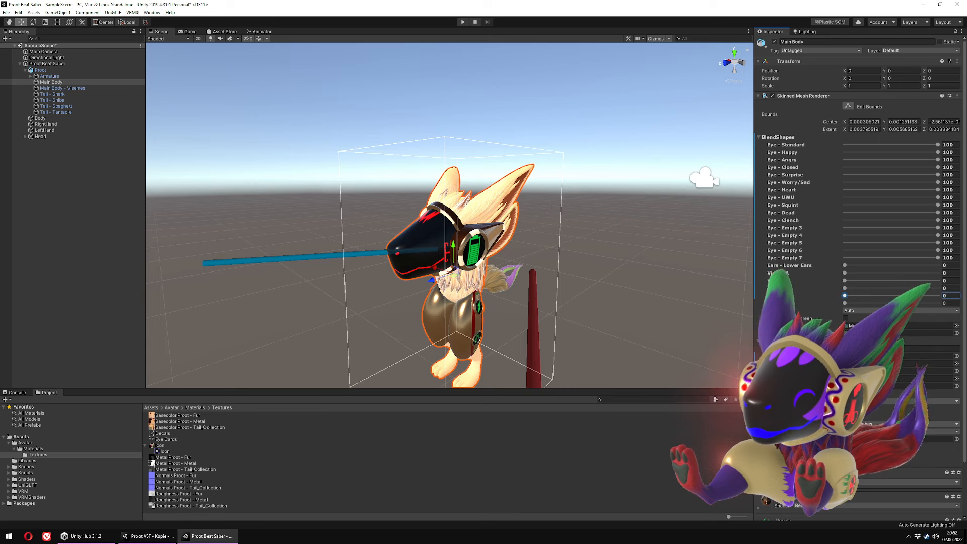
{"action": "left_click", "coordinate": [845, 303]}
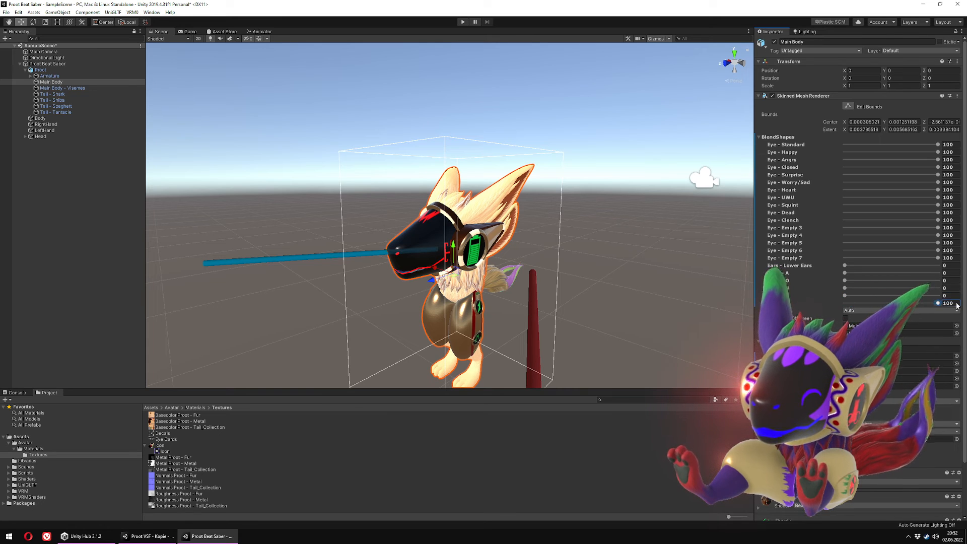
{"action": "left_click_drag", "start_coordinate": [957, 305], "coordinate": [727, 308]}
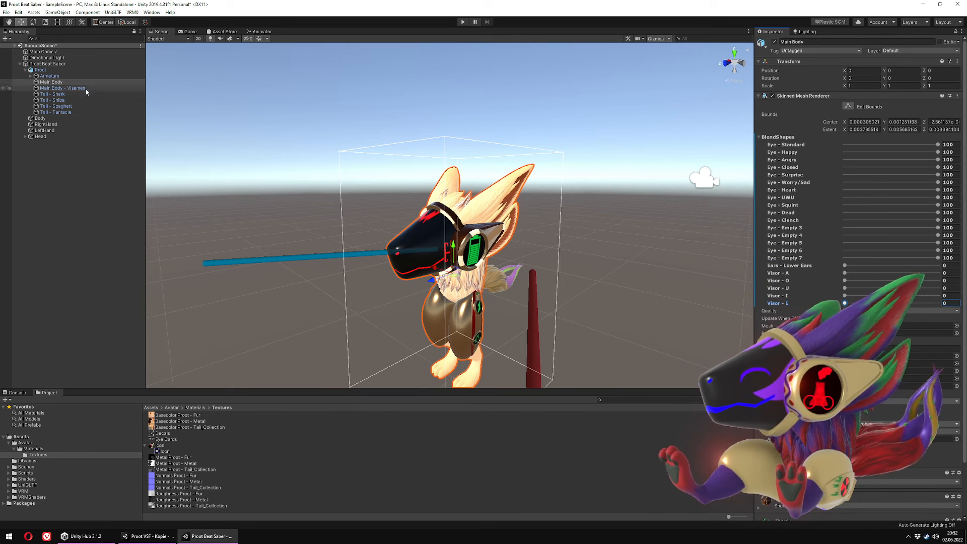
Step: Expand Proot's Armature through the Hips, Spine and Chest bones down to the Neck bone
{"action": "left_click", "coordinate": [71, 77]}
{"action": "key", "text": "Right"}
{"action": "key", "text": "Right"}
{"action": "key", "text": "Right"}
{"action": "key", "text": "Right"}
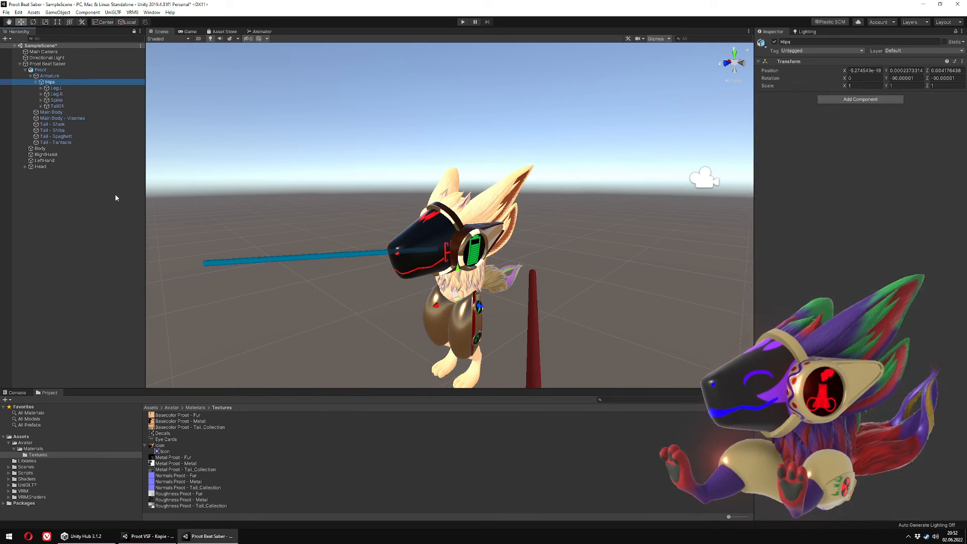
{"action": "key", "text": "Down"}
{"action": "key", "text": "Down"}
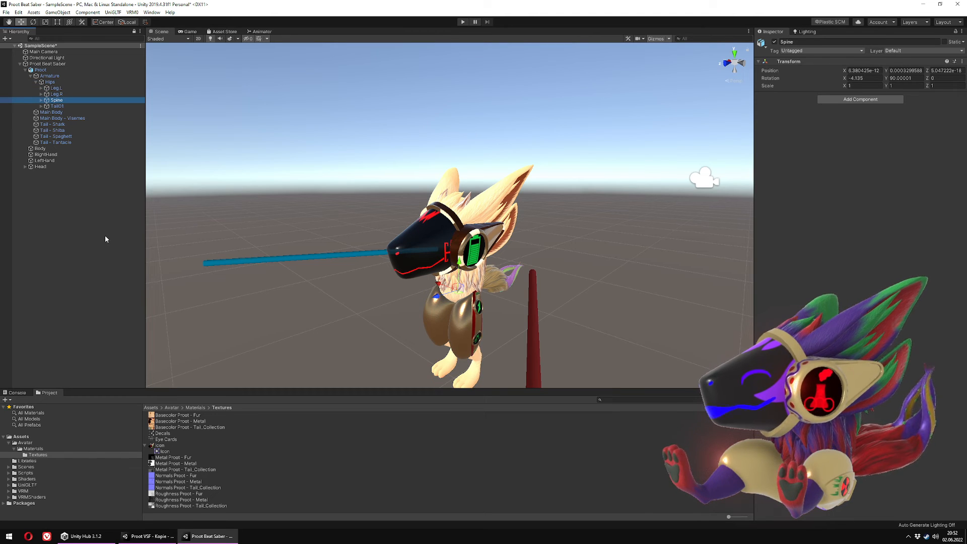
{"action": "key", "text": "Right"}
{"action": "key", "text": "Right"}
{"action": "key", "text": "Right"}
{"action": "key", "text": "Right"}
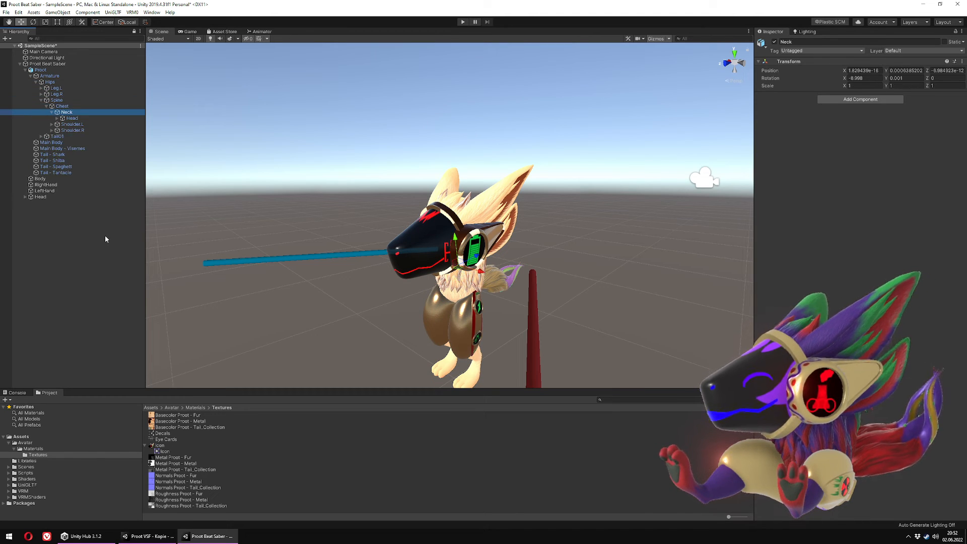
Step: Open the avatar's mouth by moving the Yaw bone under Head to about Y -0.00127 and Z -0.00153
{"action": "key", "text": "Right"}
{"action": "key", "text": "Right"}
{"action": "key", "text": "Down"}
{"action": "key", "text": "Down"}
{"action": "key", "text": "Down"}
{"action": "key", "text": "Down"}
{"action": "key", "text": "Down"}
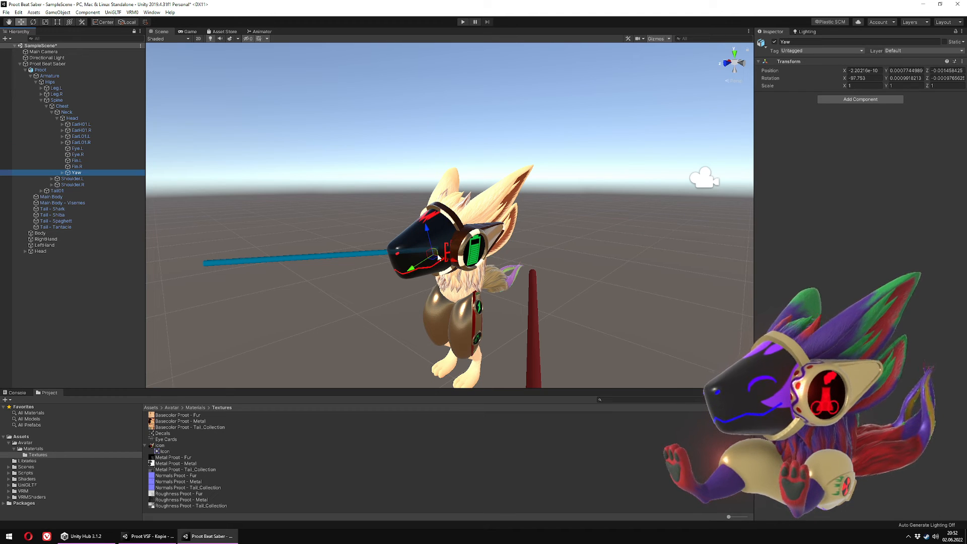
{"action": "left_click_drag", "start_coordinate": [431, 256], "coordinate": [434, 297]}
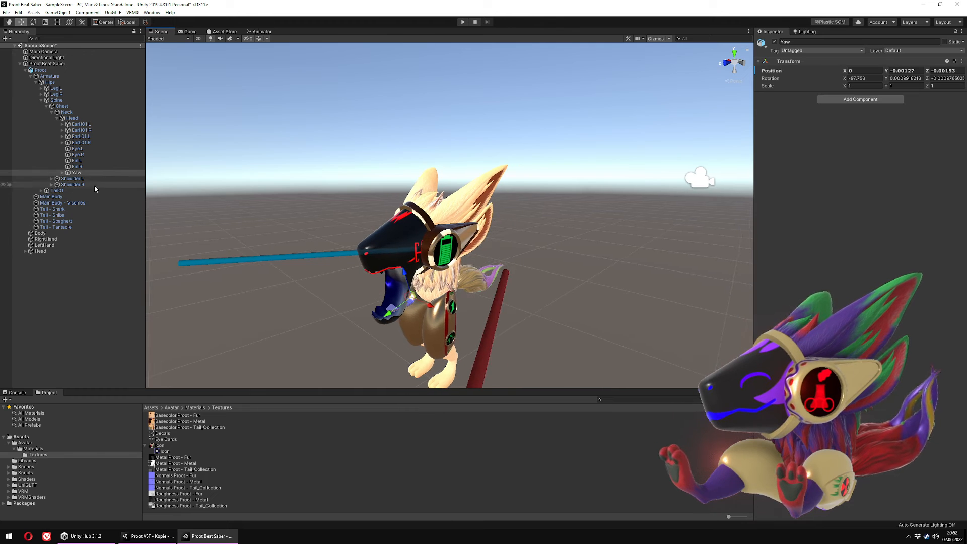
Step: Move the Tongue01 bone under Yaw forward to about Y 0.00064, Z 0.00024 and rotate it to about X -3.85
{"action": "key", "text": "Up"}
{"action": "key", "text": "Down"}
{"action": "key", "text": "Right"}
{"action": "key", "text": "Down"}
{"action": "key", "text": "Down"}
{"action": "key", "text": "Down"}
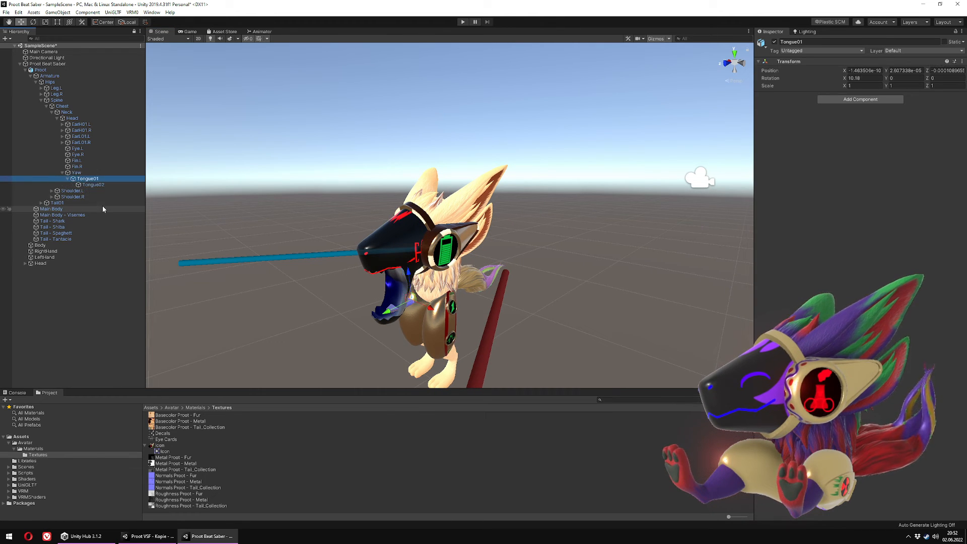
{"action": "key", "text": "Up"}
{"action": "key", "text": "Up"}
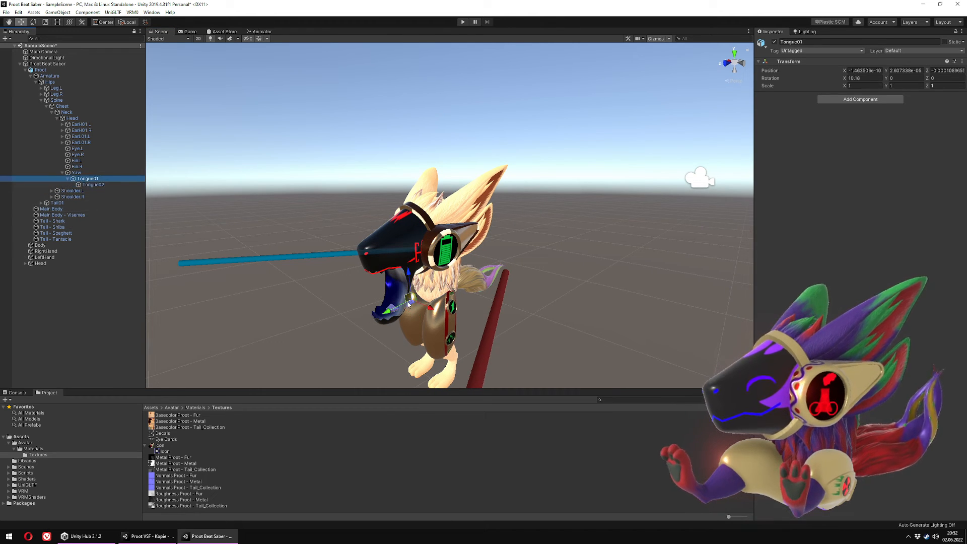
{"action": "left_click_drag", "start_coordinate": [398, 309], "coordinate": [386, 316]}
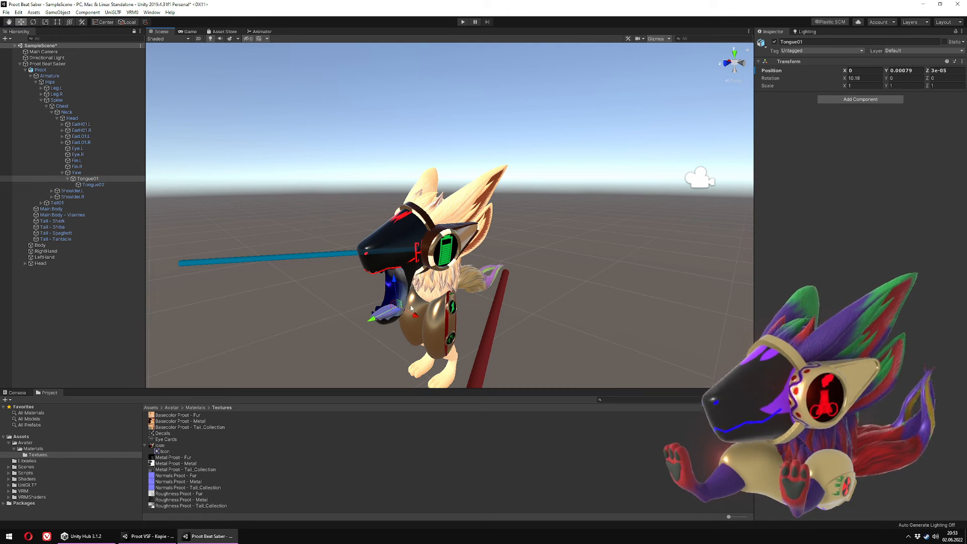
{"action": "key", "text": "e"}
{"action": "mouse_move", "coordinate": [387, 291]}
{"action": "left_mouse_down"}
{"action": "mouse_move", "coordinate": [387, 306]}
{"action": "mouse_move", "coordinate": [396, 300]}
{"action": "left_mouse_up"}
{"action": "key", "text": "w"}
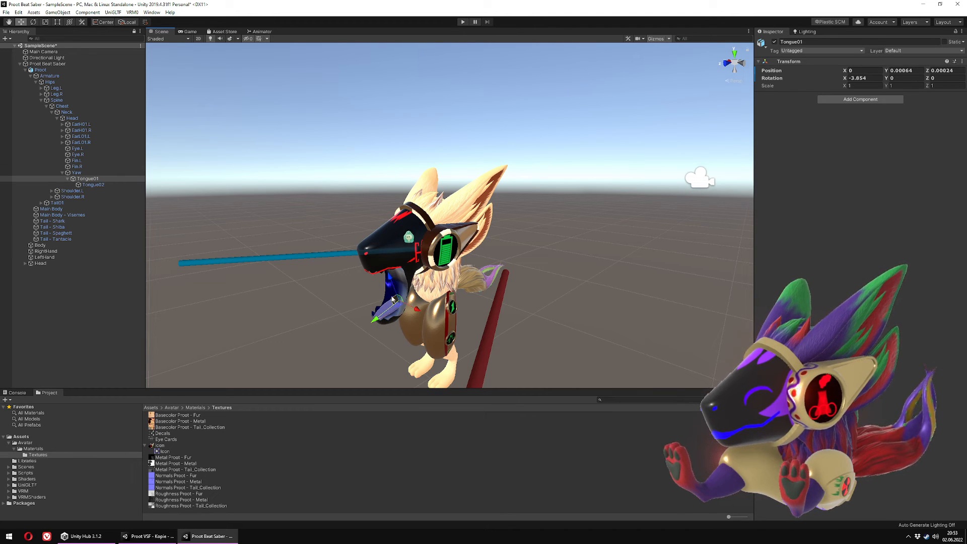
Step: Pull the Tongue02 bone out of the mouth to about Y 0.00157, Z -0.00026 and rotate it to about X -78.8
{"action": "left_click", "coordinate": [380, 315]}
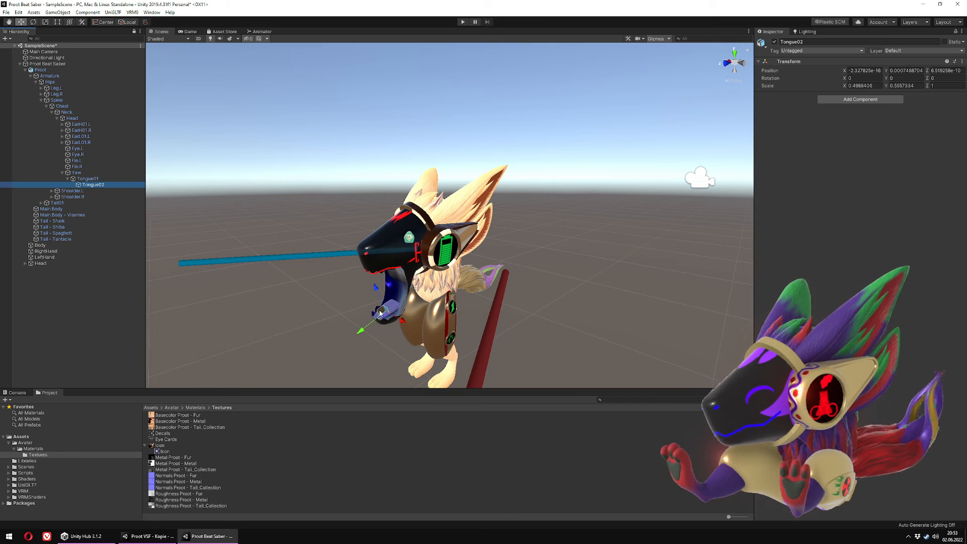
{"action": "left_click_drag", "start_coordinate": [381, 313], "coordinate": [324, 370]}
{"action": "key", "text": "e"}
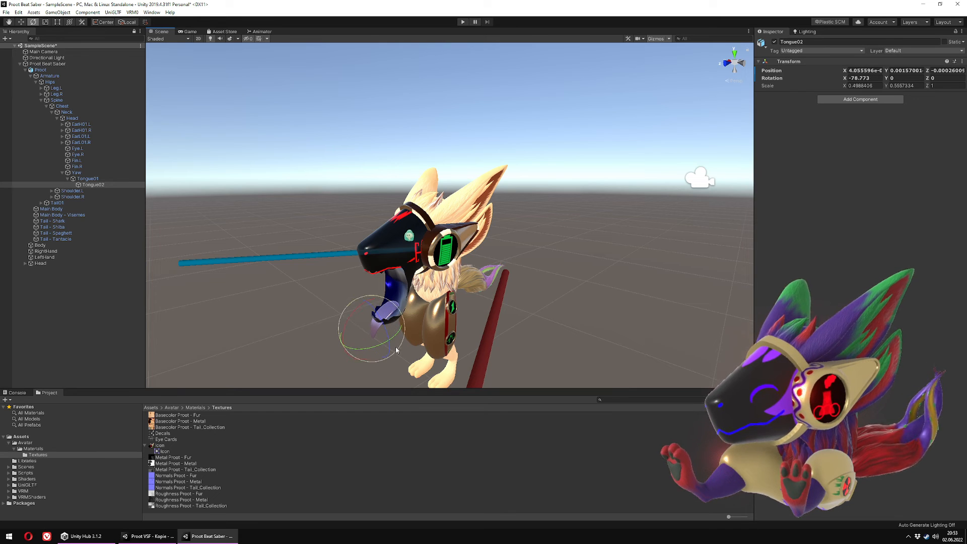
Step: Move the Tongue02 bone upward to about Y 0.00149 and Z 0.00035
{"action": "key", "text": "w"}
{"action": "left_click_drag", "start_coordinate": [371, 340], "coordinate": [367, 318]}
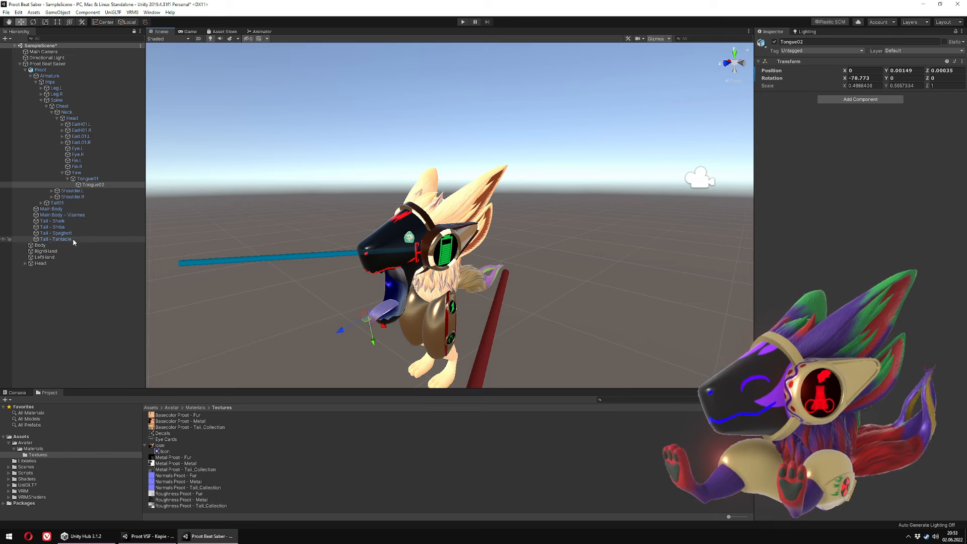
Step: Set the Off blendshape of Main Body - Visemes to 100 and Main Body's Eye - Dead blendshape to 0
{"action": "left_click", "coordinate": [76, 215]}
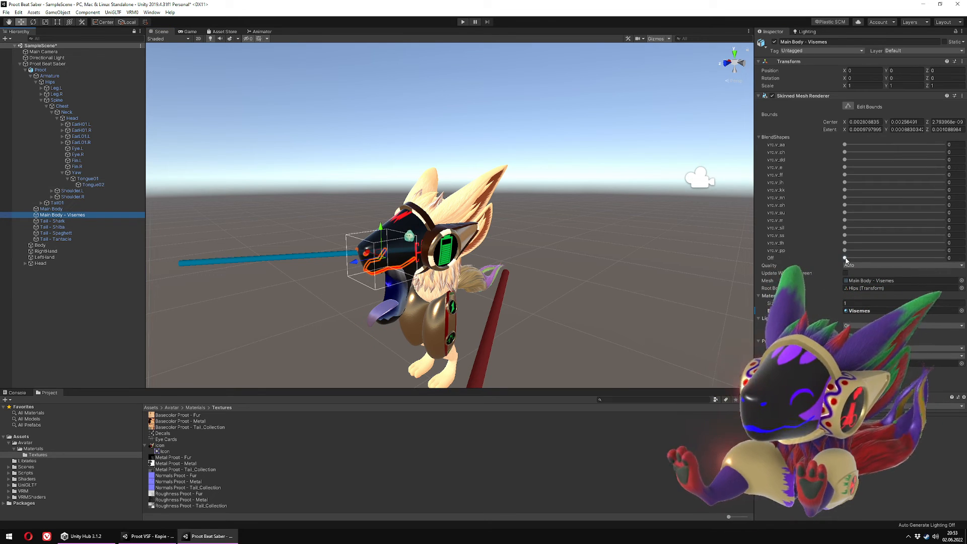
{"action": "left_click_drag", "start_coordinate": [846, 258], "coordinate": [947, 258]}
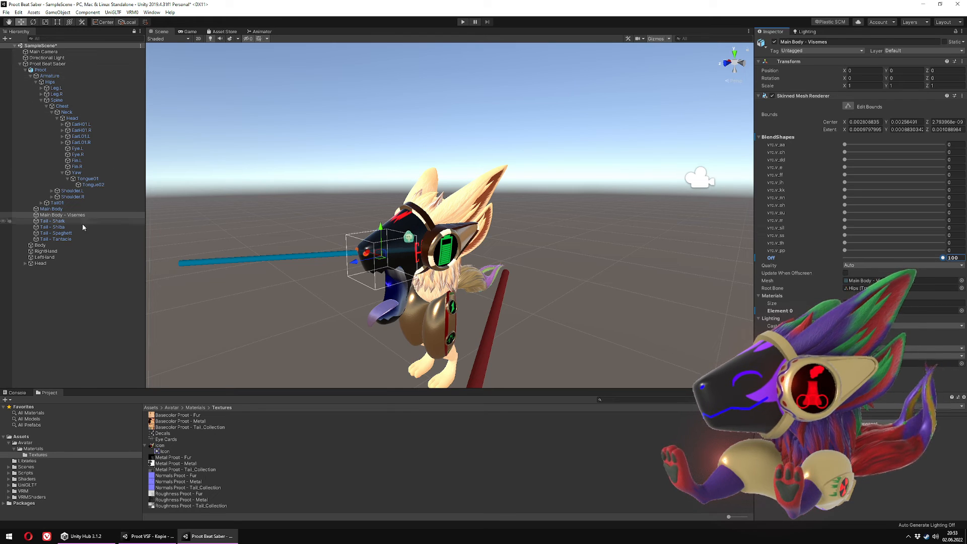
{"action": "left_click", "coordinate": [77, 208]}
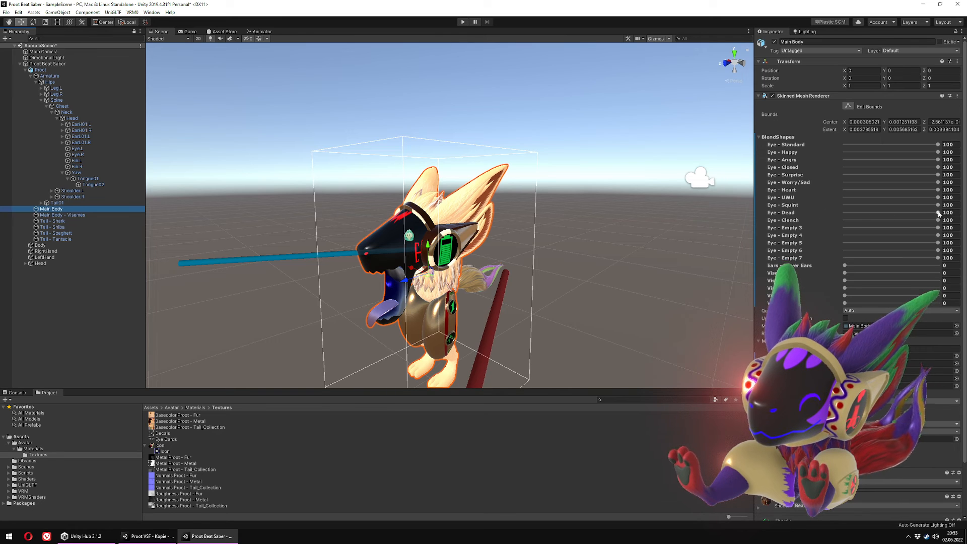
{"action": "left_click_drag", "start_coordinate": [937, 212], "coordinate": [832, 216]}
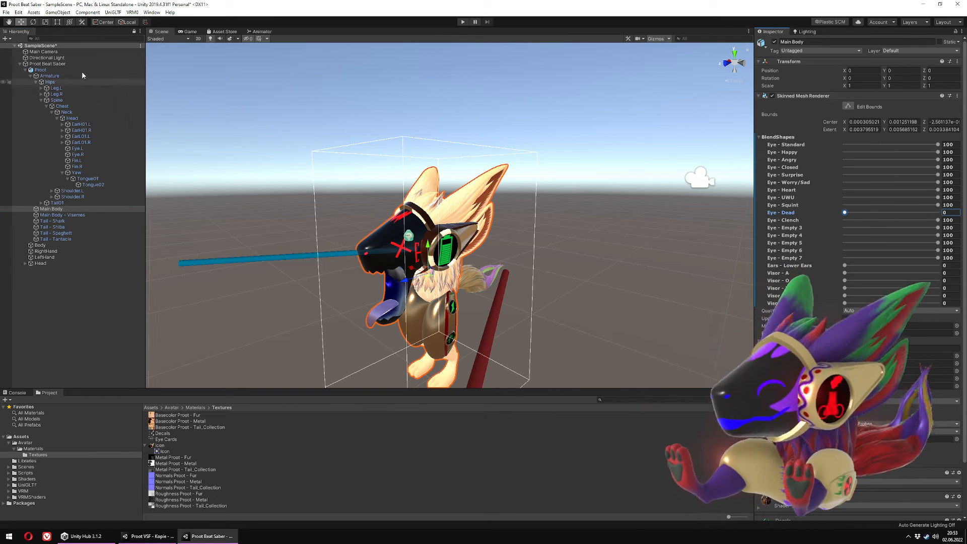
Step: Inspect the Avatar Descriptor of the Proot Beat Saber object
{"action": "left_click", "coordinate": [47, 64]}
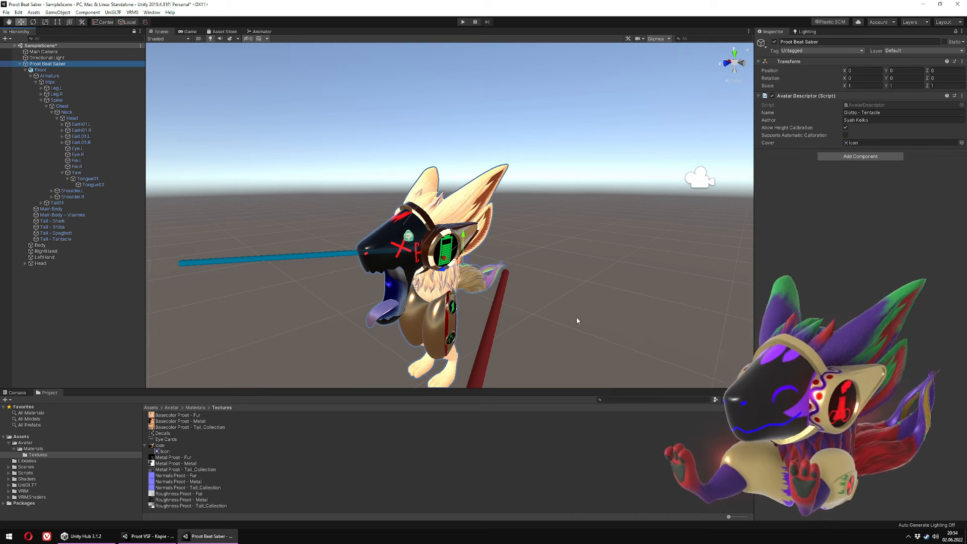
{"action": "scroll", "coordinate": [555, 309], "scroll_direction": "down", "scroll_amount": 6}
{"action": "scroll", "coordinate": [555, 309], "scroll_direction": "up", "scroll_amount": 6}
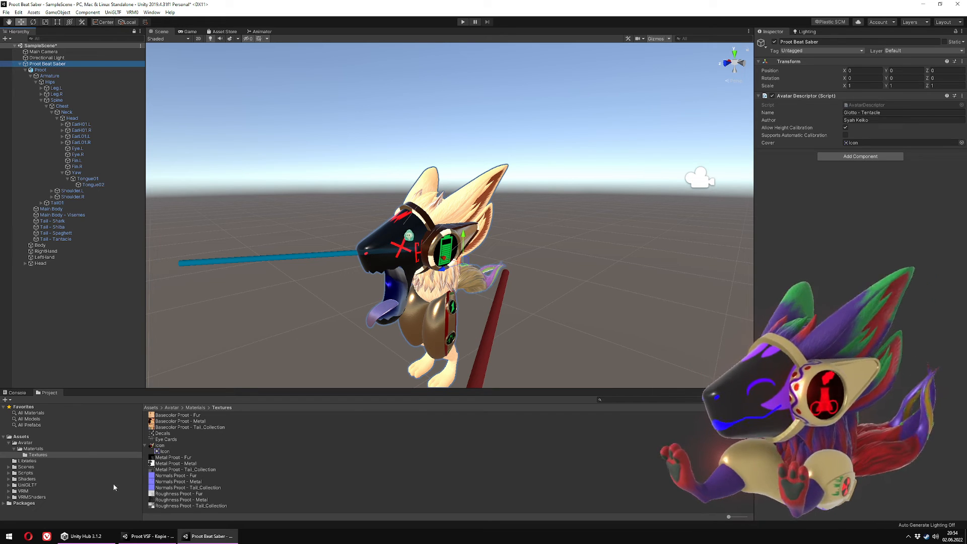
Step: Examine the shader settings of the Eyes, Decals, Visor, Visemes, Tails, Metal and Fur materials in the Materials folder
{"action": "left_click", "coordinate": [34, 448]}
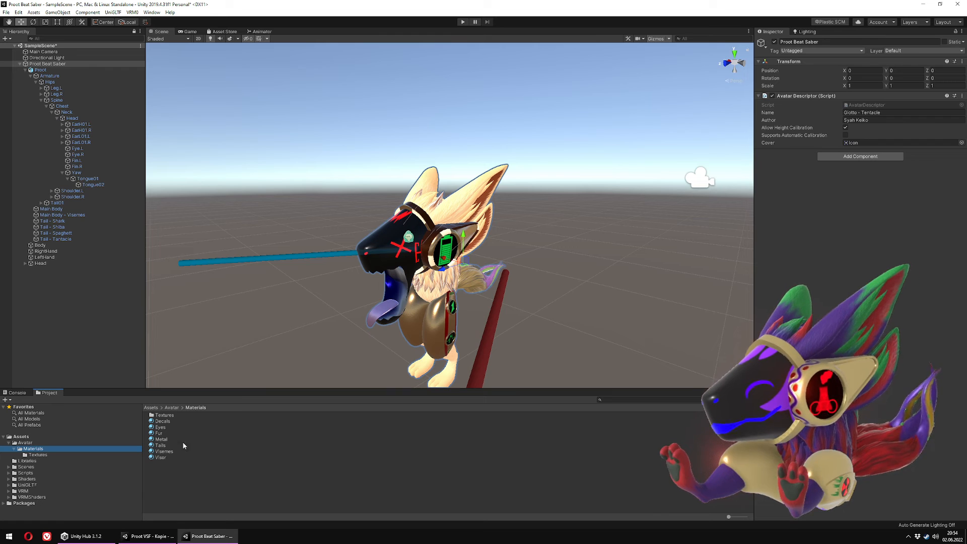
{"action": "left_click", "coordinate": [164, 427]}
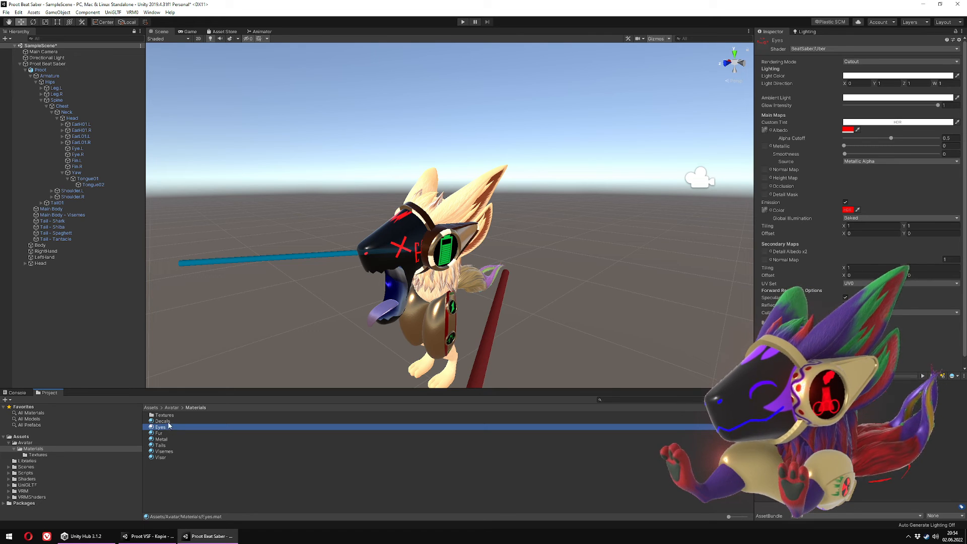
{"action": "key", "text": "Up"}
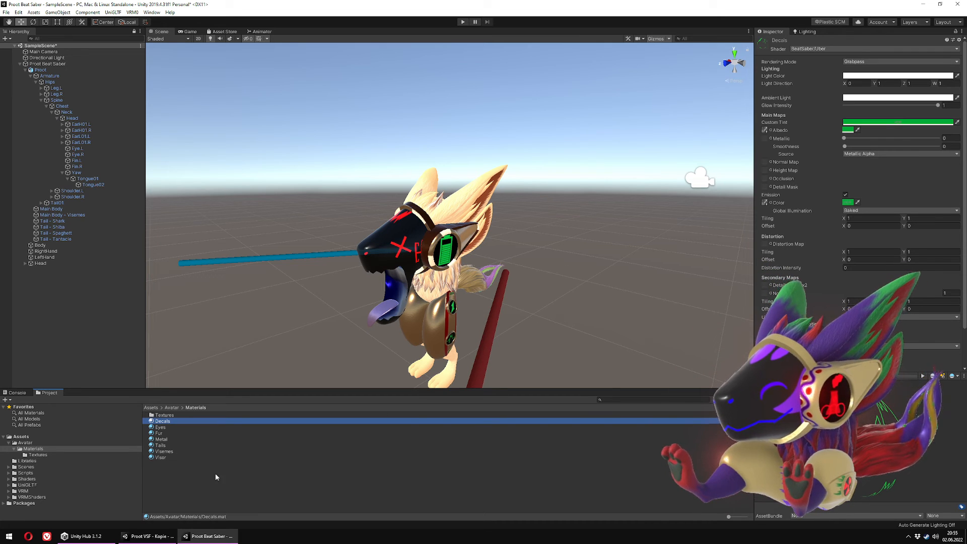
{"action": "left_click", "coordinate": [157, 458]}
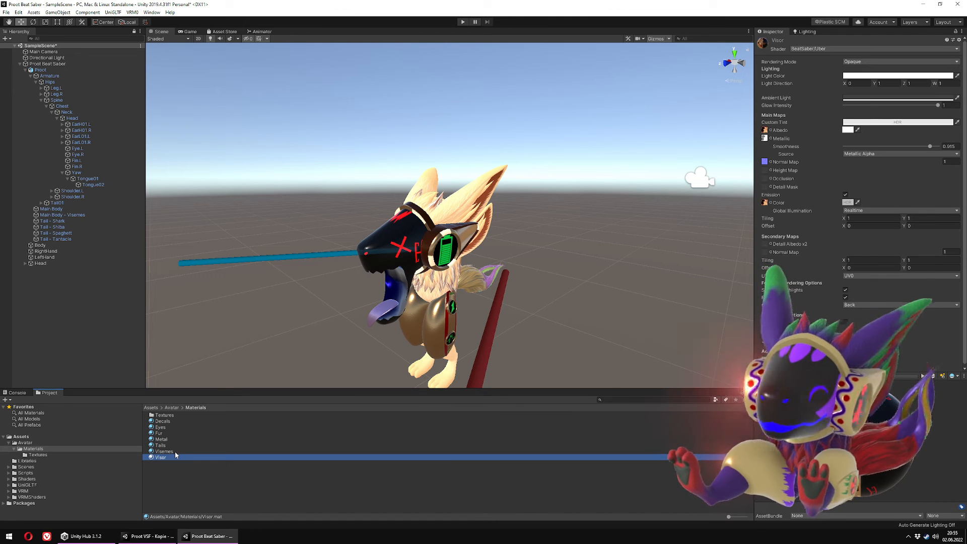
{"action": "left_click", "coordinate": [174, 451]}
{"action": "left_click", "coordinate": [166, 445]}
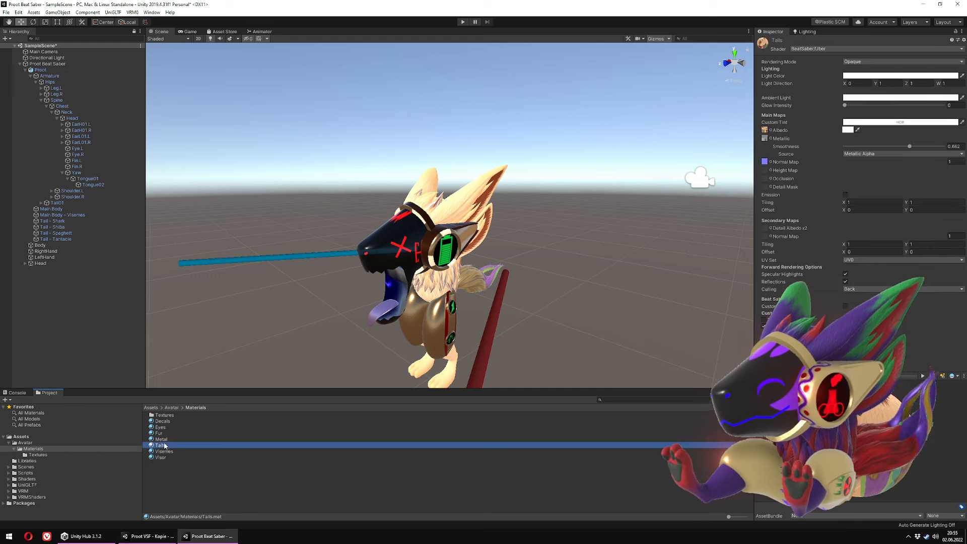
{"action": "left_click", "coordinate": [165, 439]}
{"action": "left_click", "coordinate": [167, 433]}
{"action": "left_click", "coordinate": [167, 427]}
{"action": "left_click", "coordinate": [168, 422]}
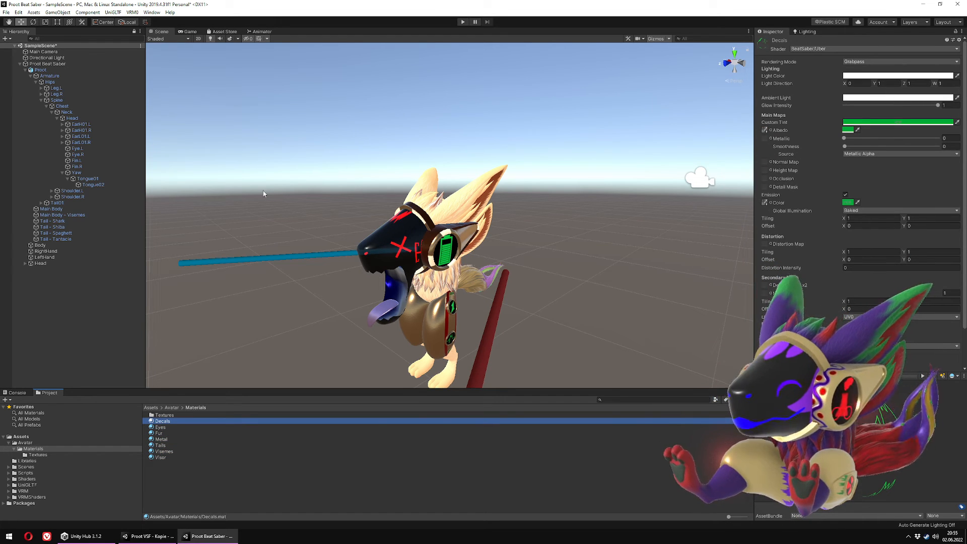
Step: Check the Proot Beat Saber object's Avatar Exporter entry and the Name in its Avatar Descriptor
{"action": "left_click", "coordinate": [66, 64]}
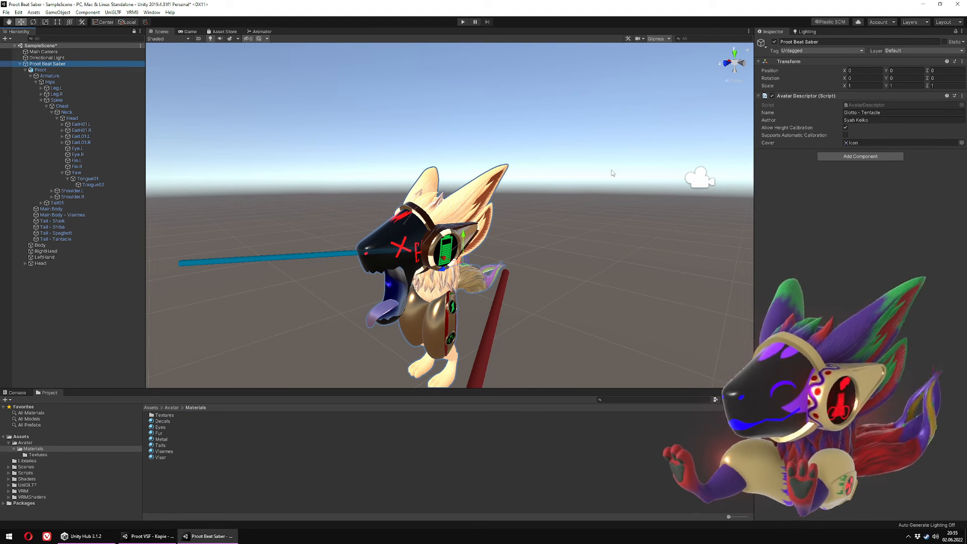
{"action": "left_click", "coordinate": [151, 12]}
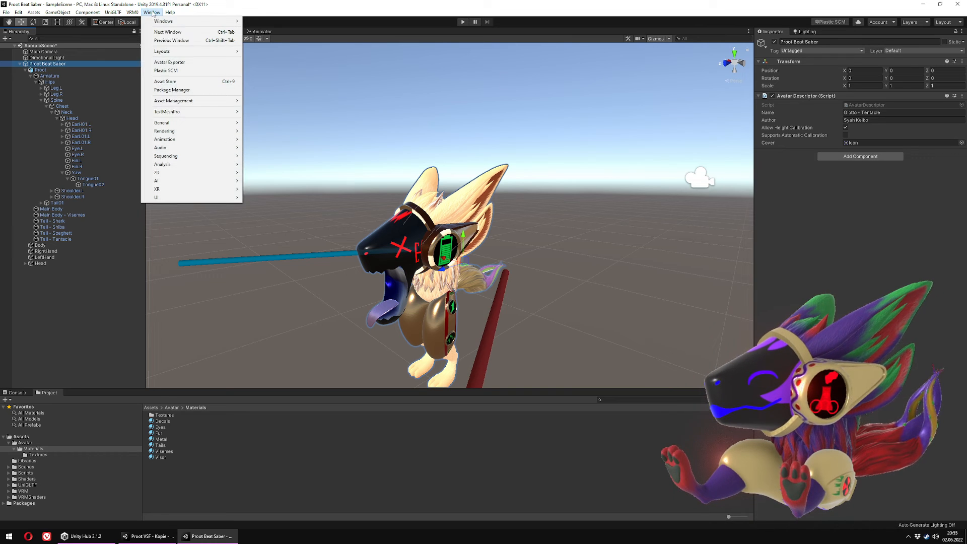
{"action": "left_click", "coordinate": [195, 62]}
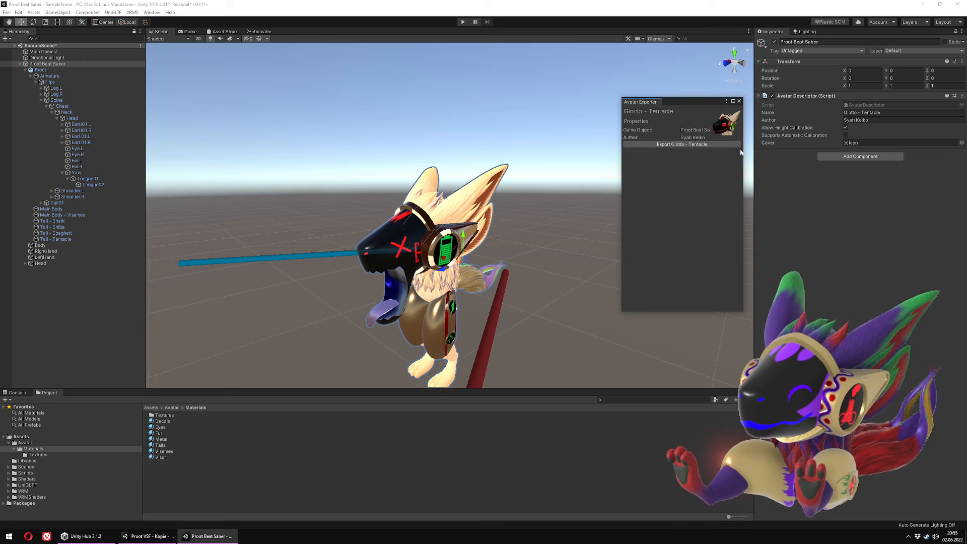
{"action": "left_click", "coordinate": [739, 101]}
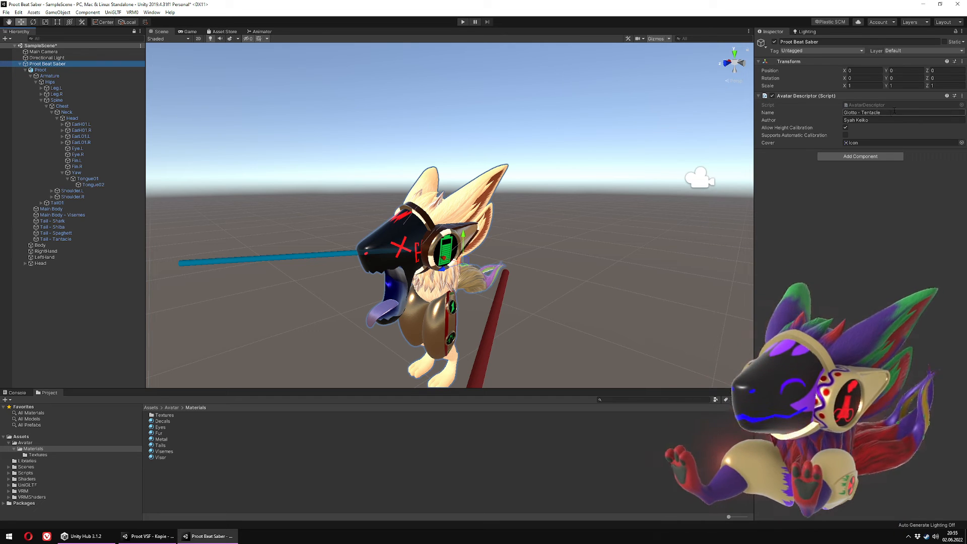
{"action": "left_click", "coordinate": [862, 113]}
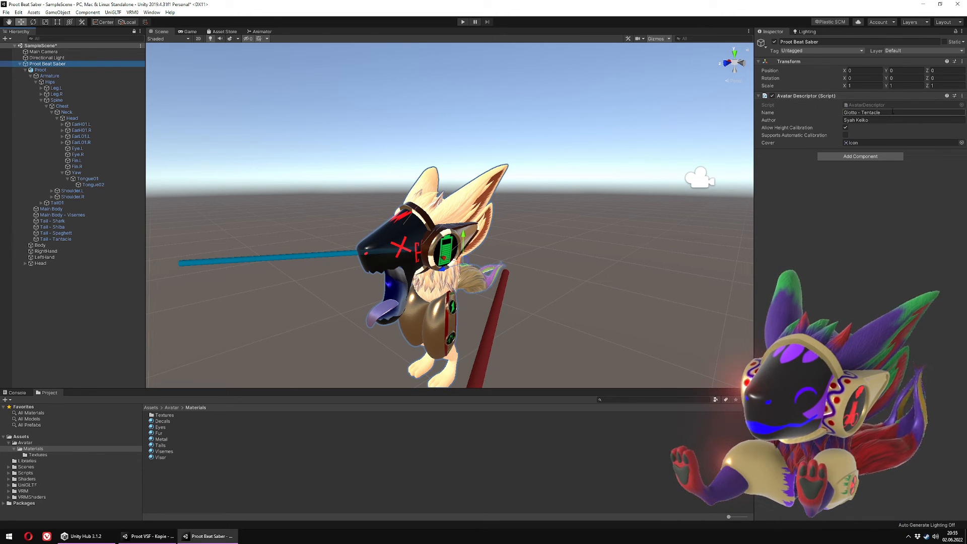
Step: Start exporting the Giotto - Tentacle avatar with the Avatar Exporter and browse the save location to System (C:)
{"action": "left_click", "coordinate": [152, 13]}
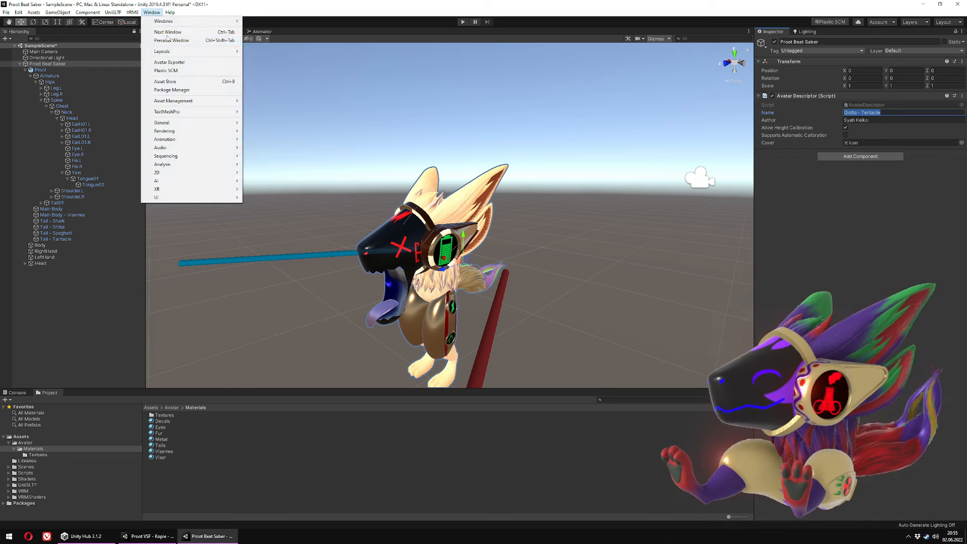
{"action": "left_click", "coordinate": [183, 63]}
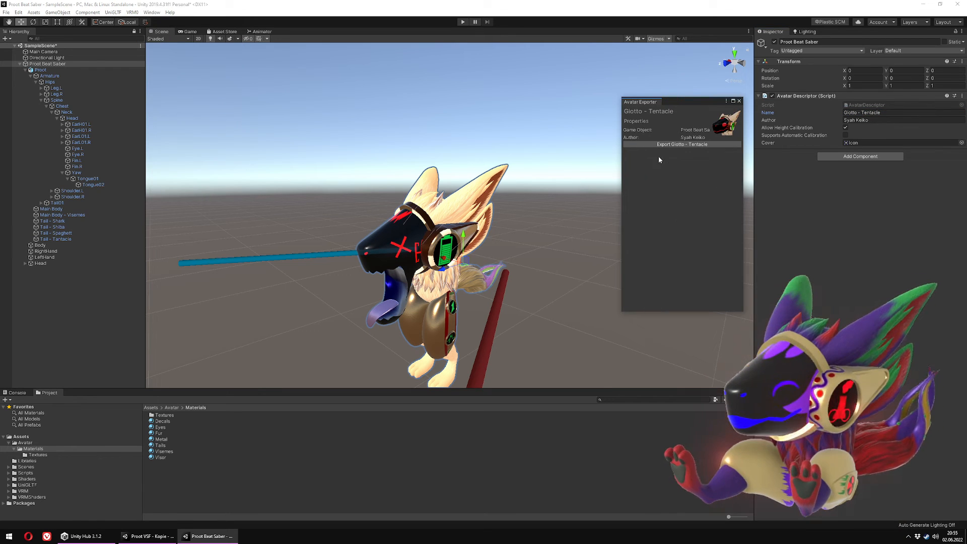
{"action": "left_click", "coordinate": [669, 145]}
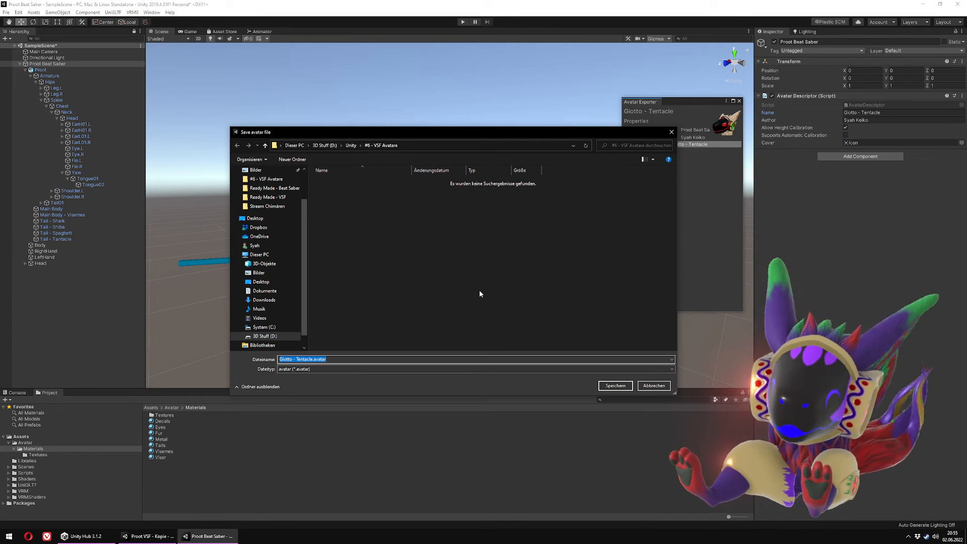
{"action": "left_click", "coordinate": [264, 328]}
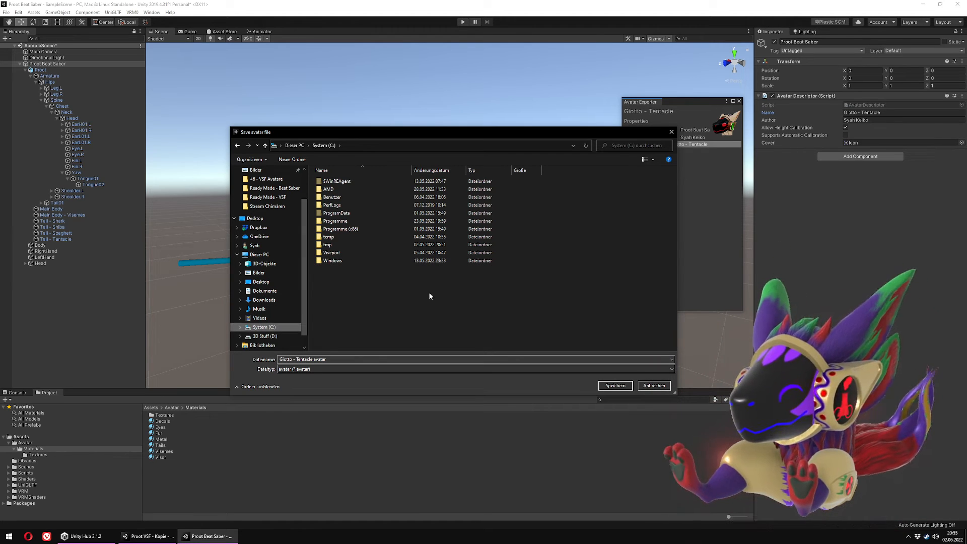
{"action": "double_click", "coordinate": [352, 221]}
{"action": "scroll", "coordinate": [388, 279], "scroll_direction": "down", "scroll_amount": 10}
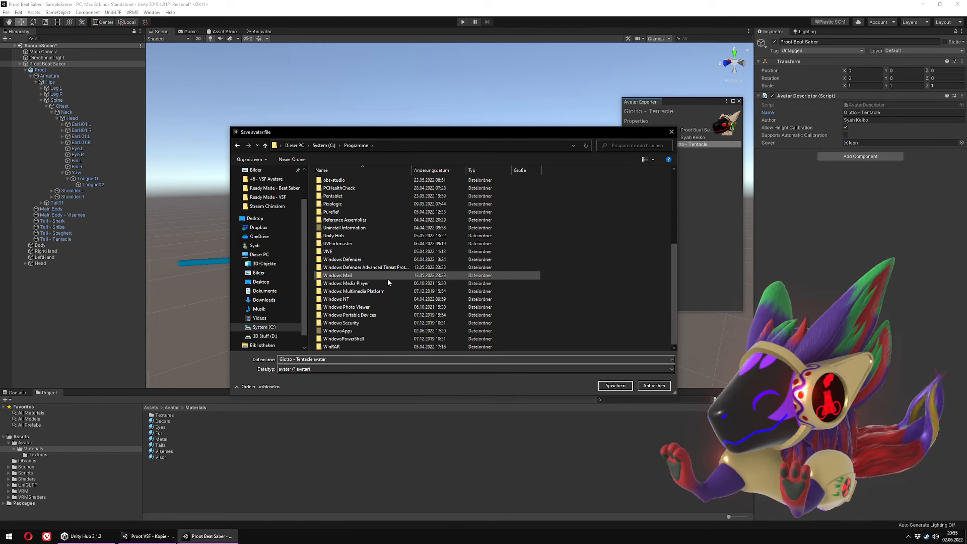
{"action": "left_click", "coordinate": [324, 145]}
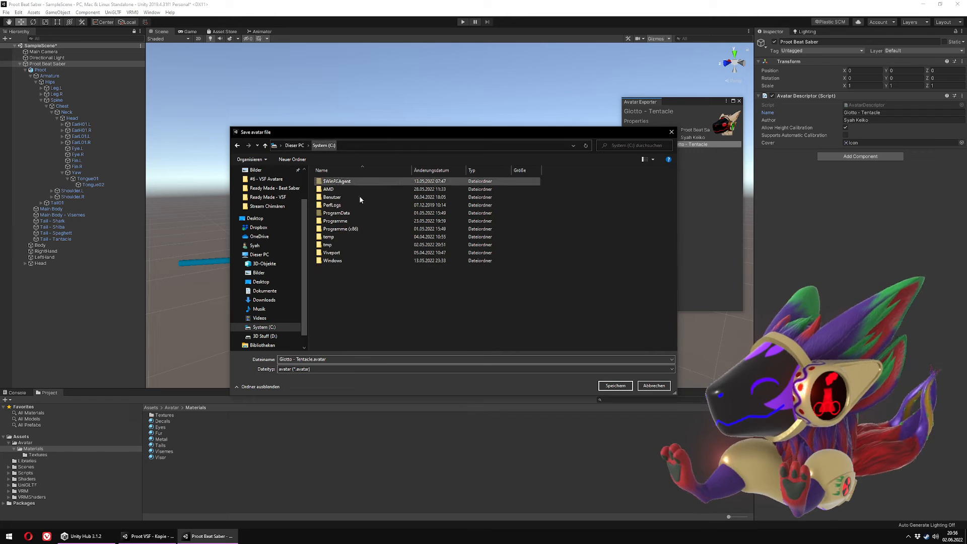
Step: Browse to Programme (x86) > Steam > steamapps > common > Beat Saber > CustomAvatars as save location, then cancel the export and close the exporter
{"action": "double_click", "coordinate": [341, 228]}
{"action": "scroll", "coordinate": [366, 321], "scroll_direction": "down", "scroll_amount": 5}
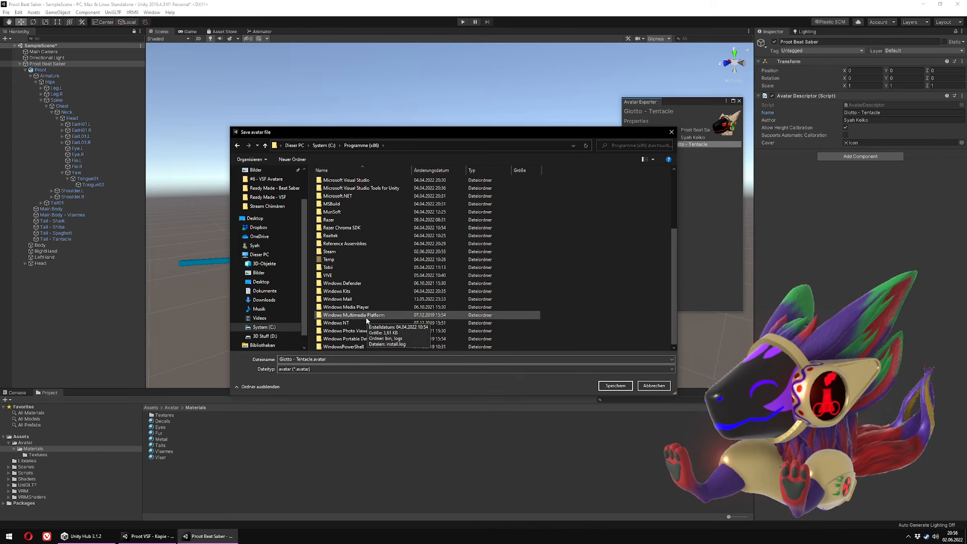
{"action": "double_click", "coordinate": [348, 252]}
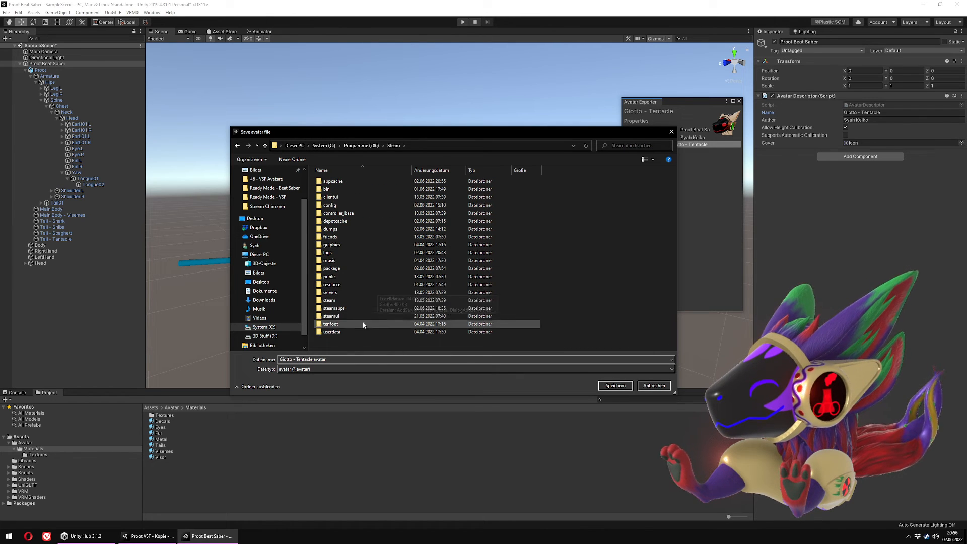
{"action": "double_click", "coordinate": [351, 308]}
{"action": "double_click", "coordinate": [358, 182]}
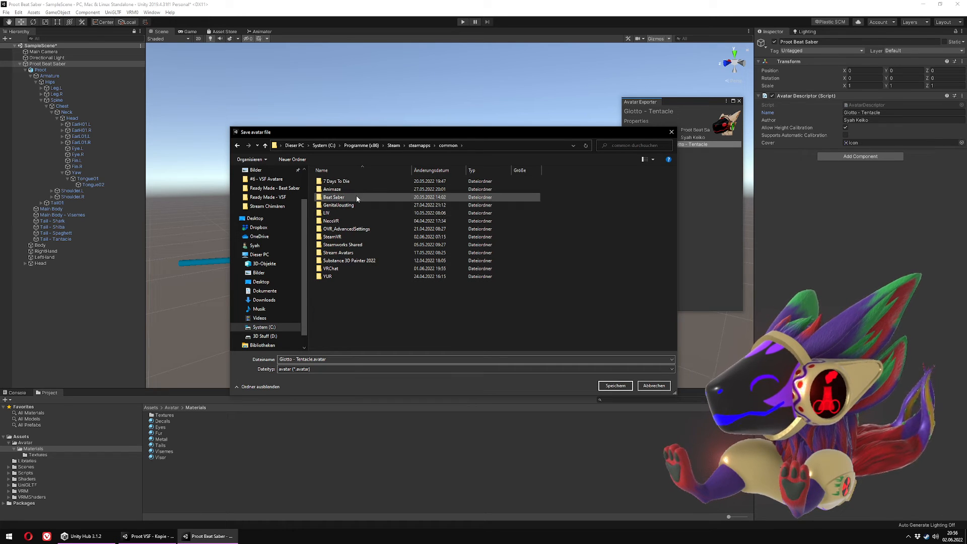
{"action": "double_click", "coordinate": [356, 196]}
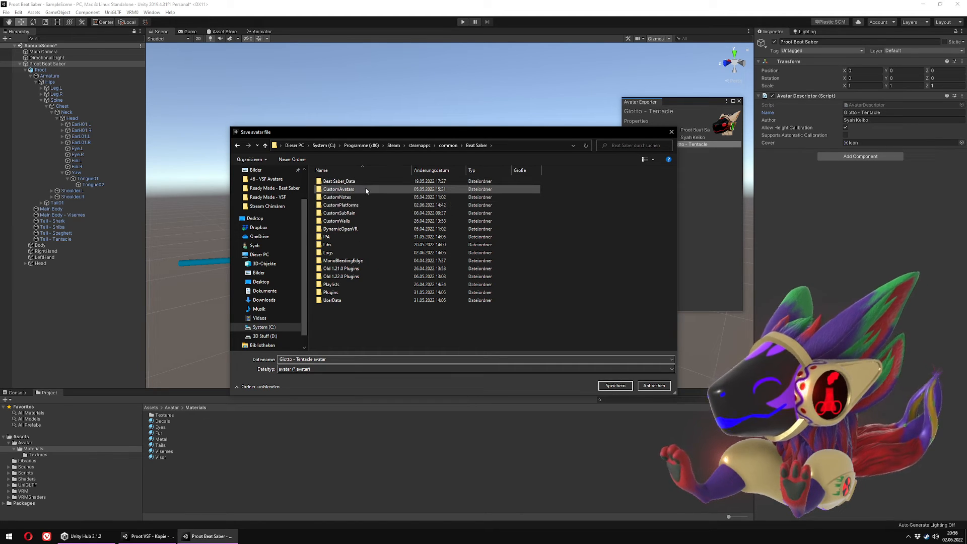
{"action": "double_click", "coordinate": [364, 189]}
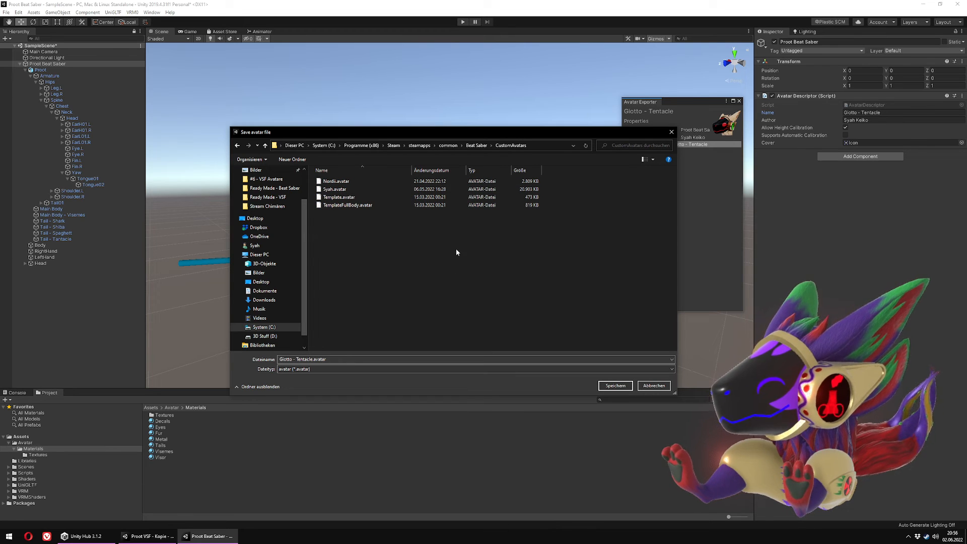
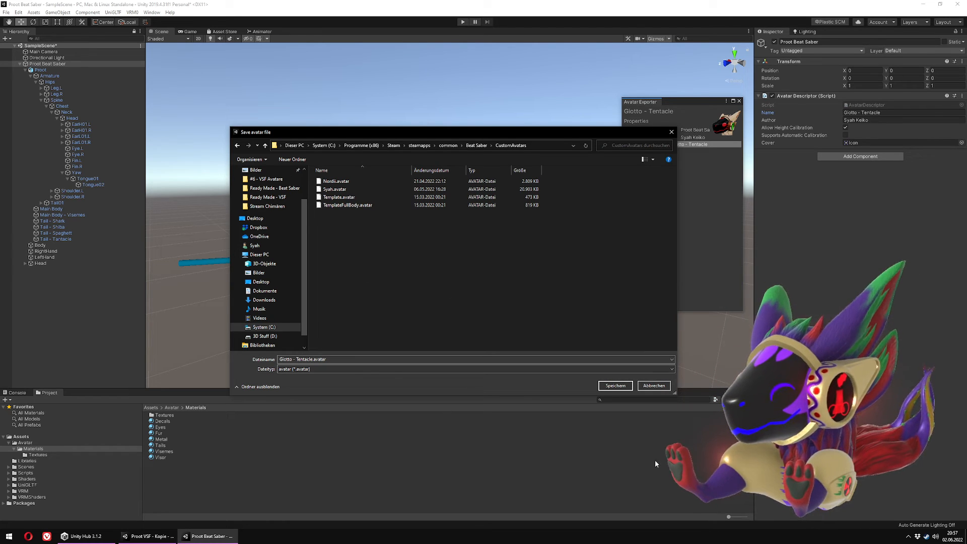
{"action": "left_click", "coordinate": [654, 385]}
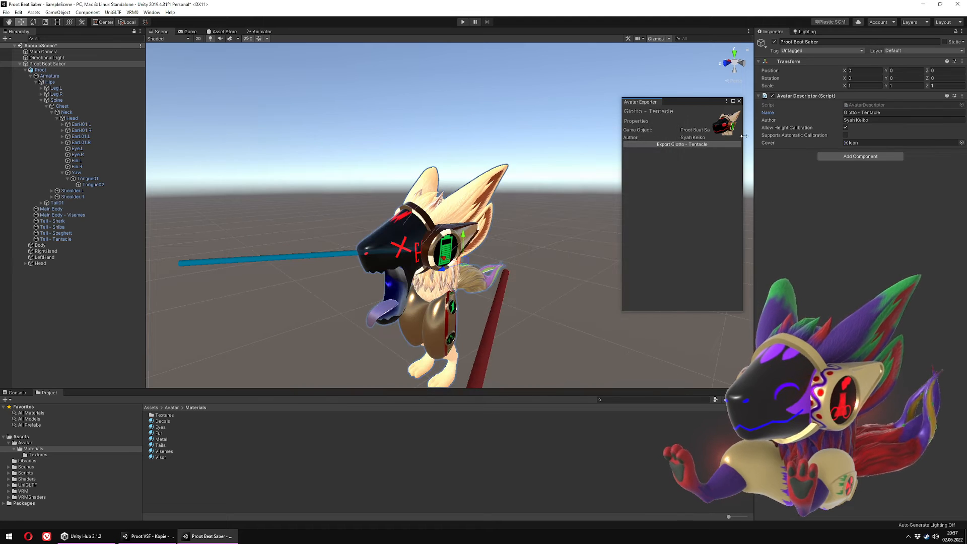
{"action": "left_click", "coordinate": [739, 101]}
{"action": "scroll", "coordinate": [592, 287], "scroll_direction": "down", "scroll_amount": 3}
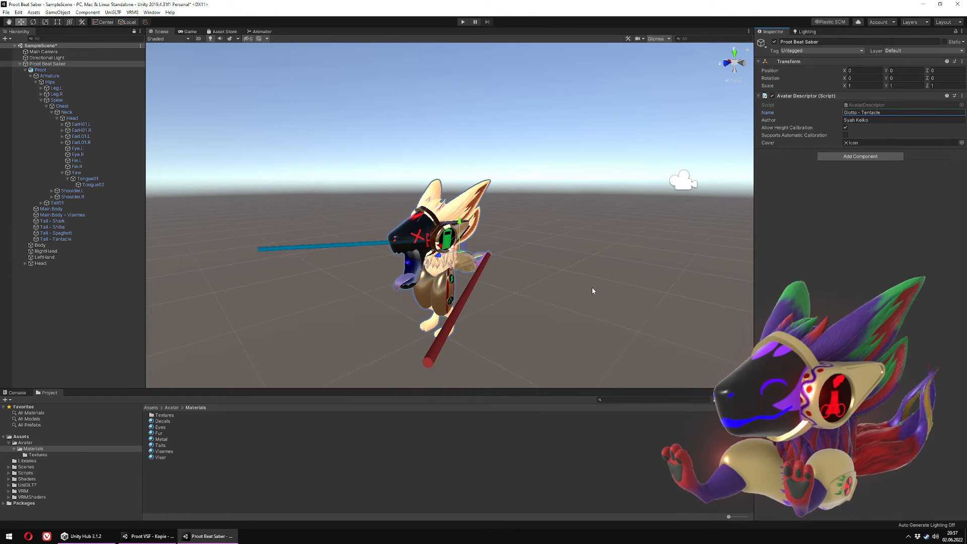
{"action": "mouse_move", "coordinate": [554, 306]}
{"action": "left_mouse_down", "text": "alt"}
{"action": "mouse_move", "coordinate": [589, 324]}
{"action": "mouse_move", "coordinate": [547, 305]}
{"action": "mouse_move", "coordinate": [561, 307]}
{"action": "left_mouse_up", "text": "alt"}
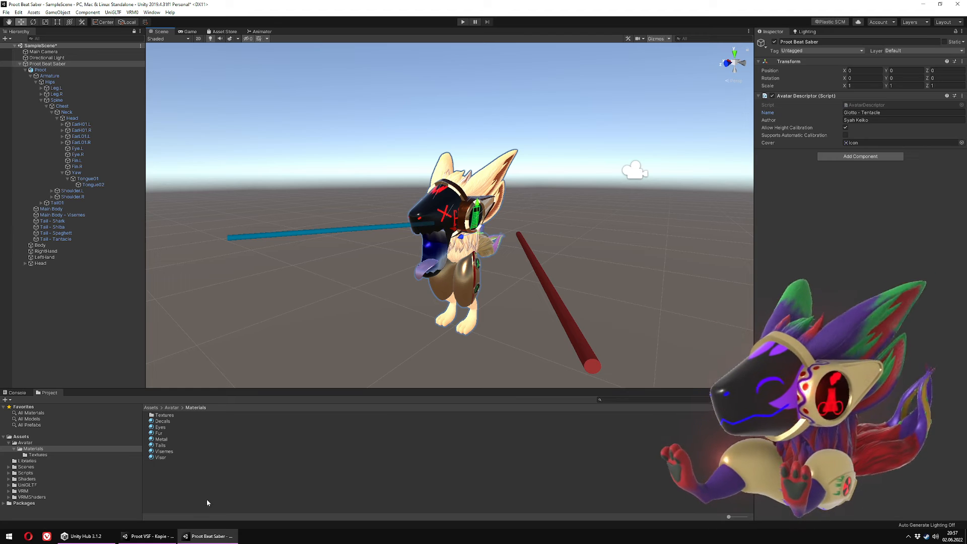
Step: Open the Proot SDK3 project from D: > Unity > Proot - Giotto through Unity Hub
{"action": "left_click", "coordinate": [72, 540]}
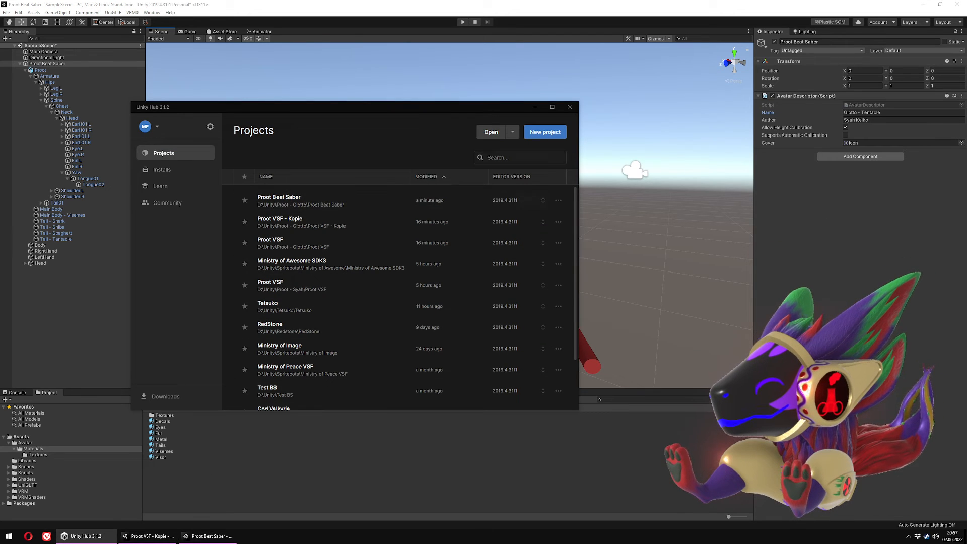
{"action": "left_click", "coordinate": [491, 133]}
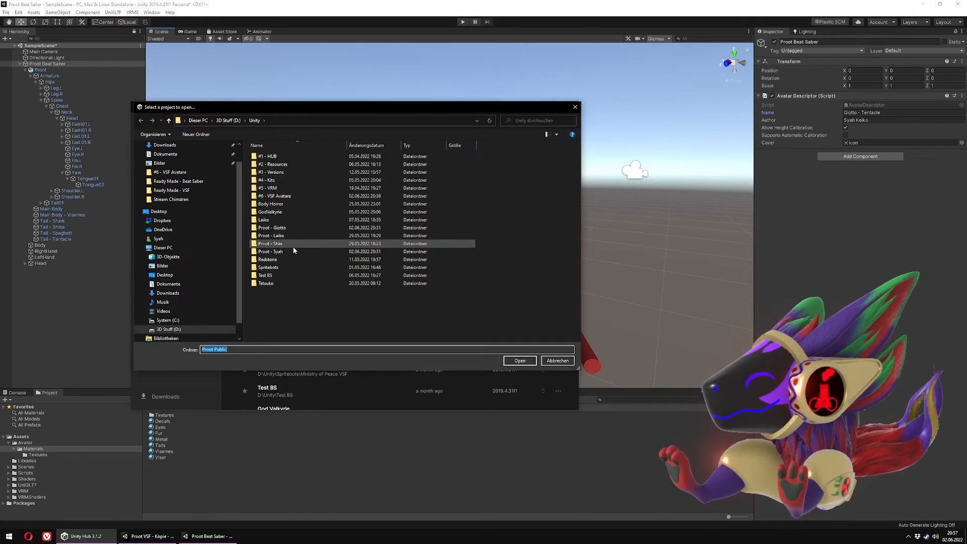
{"action": "left_click", "coordinate": [290, 228]}
{"action": "double_click", "coordinate": [290, 230]}
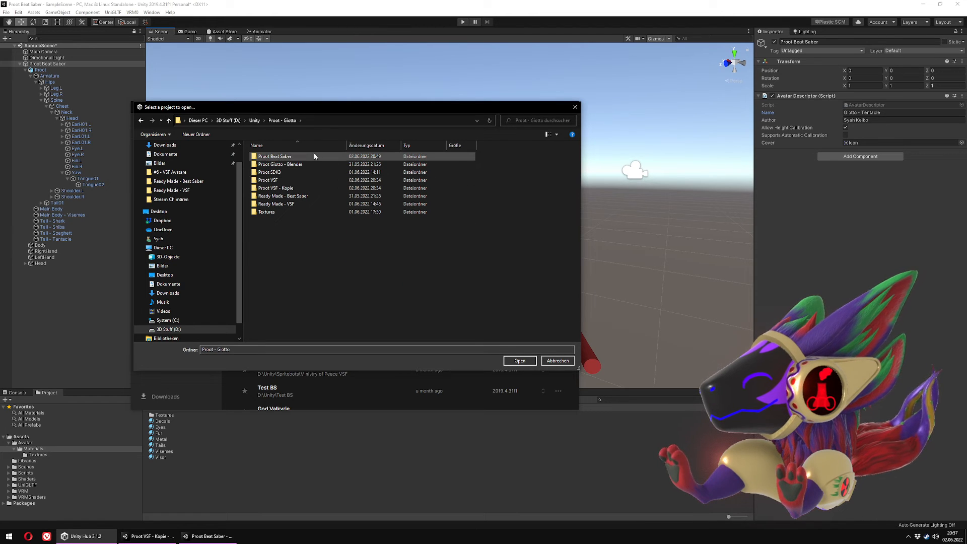
{"action": "double_click", "coordinate": [285, 172]}
{"action": "left_click", "coordinate": [519, 360]}
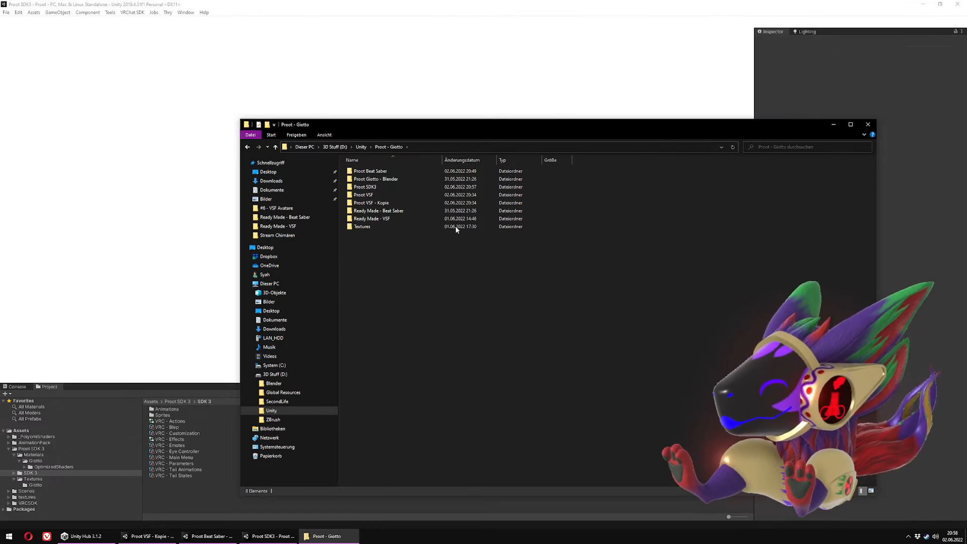
Step: Delete the files Proot_autosave_0.spp and Proot_autosave_1.spp from the Textures folder of Proot - Giotto
{"action": "left_click", "coordinate": [369, 203]}
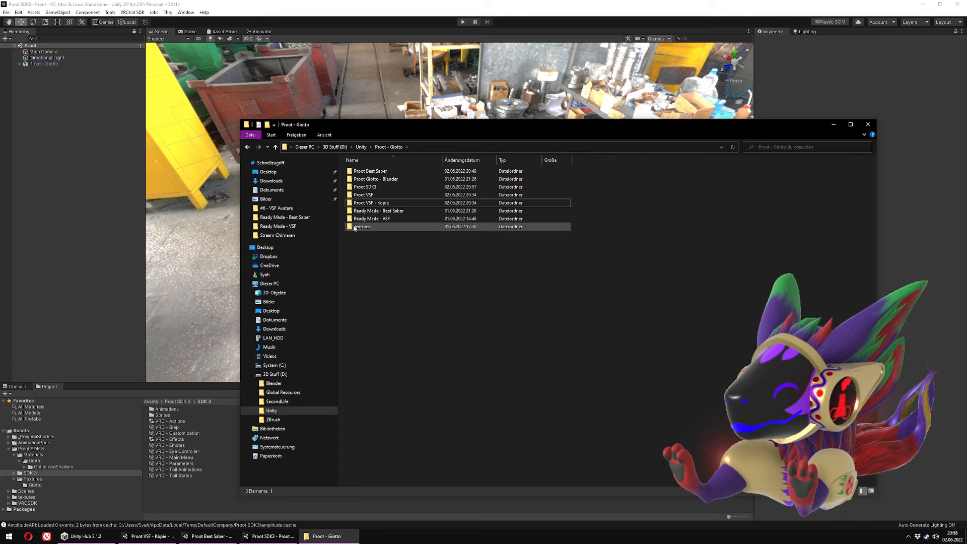
{"action": "double_click", "coordinate": [378, 228]}
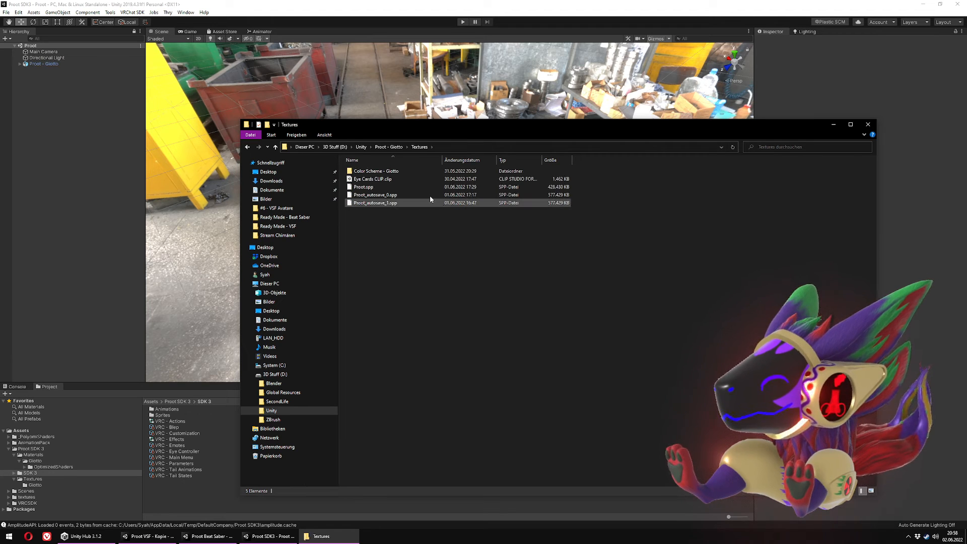
{"action": "left_click", "coordinate": [391, 203]}
{"action": "left_click", "coordinate": [386, 195], "text": "shift"}
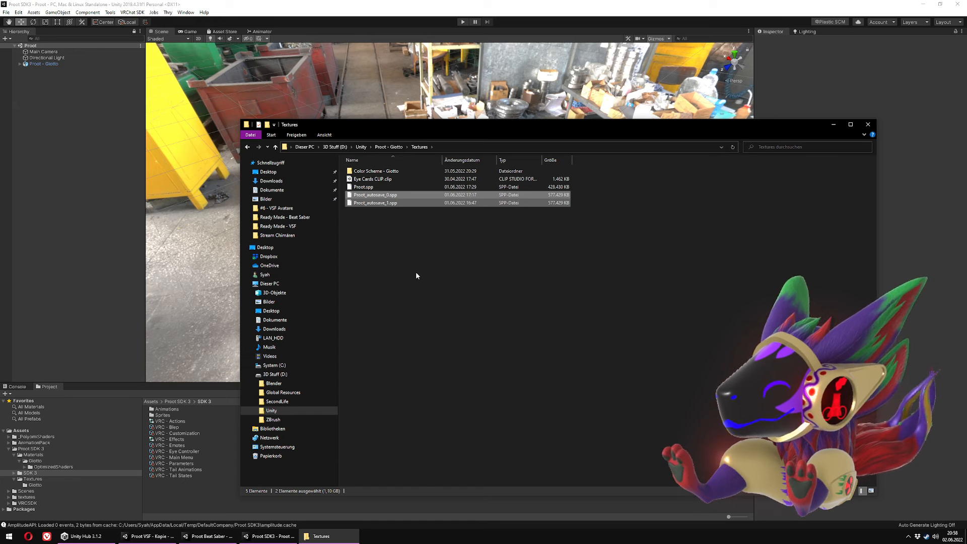
{"action": "key", "text": "Delete"}
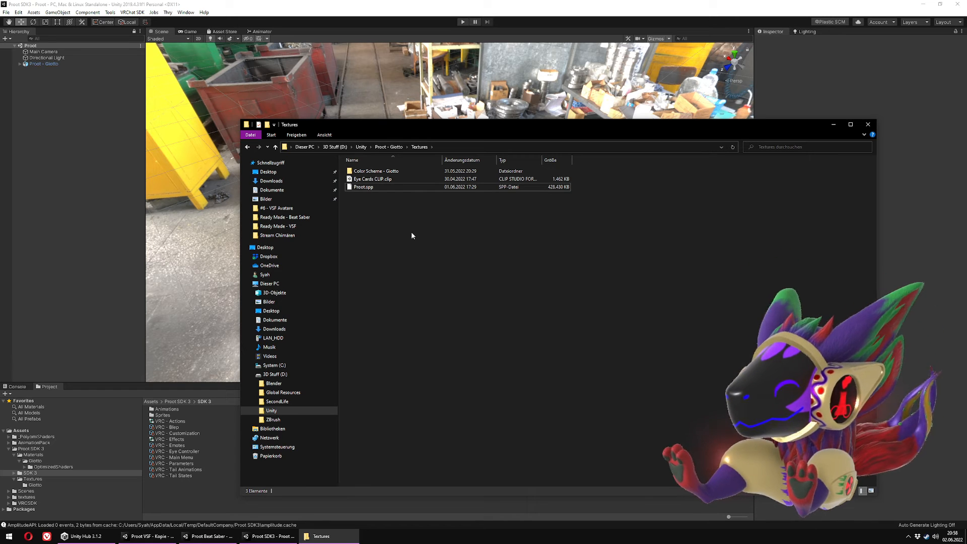
Step: Select Proot.spp, view Substance 3D Painter 2022 in the Steam library, then close Steam
{"action": "left_click", "coordinate": [376, 187]}
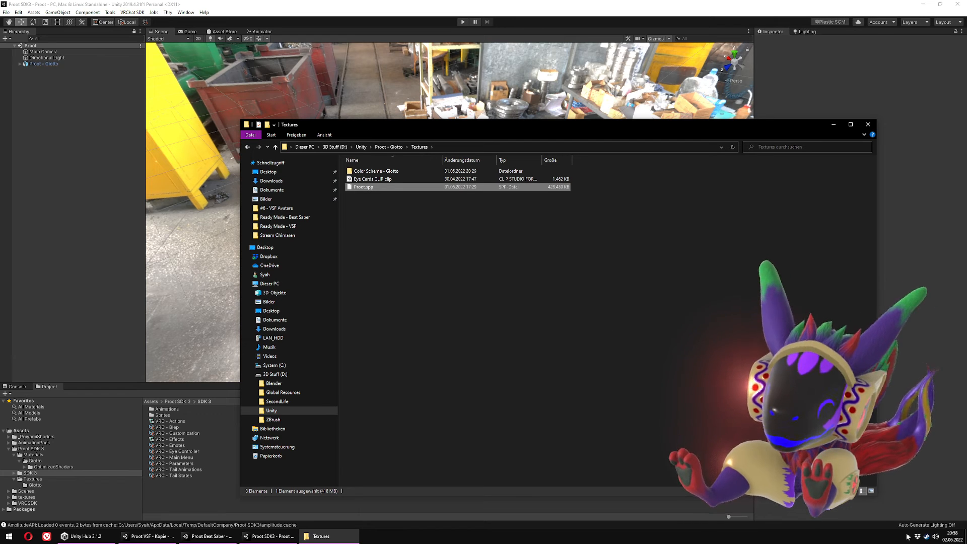
{"action": "left_click", "coordinate": [926, 538]}
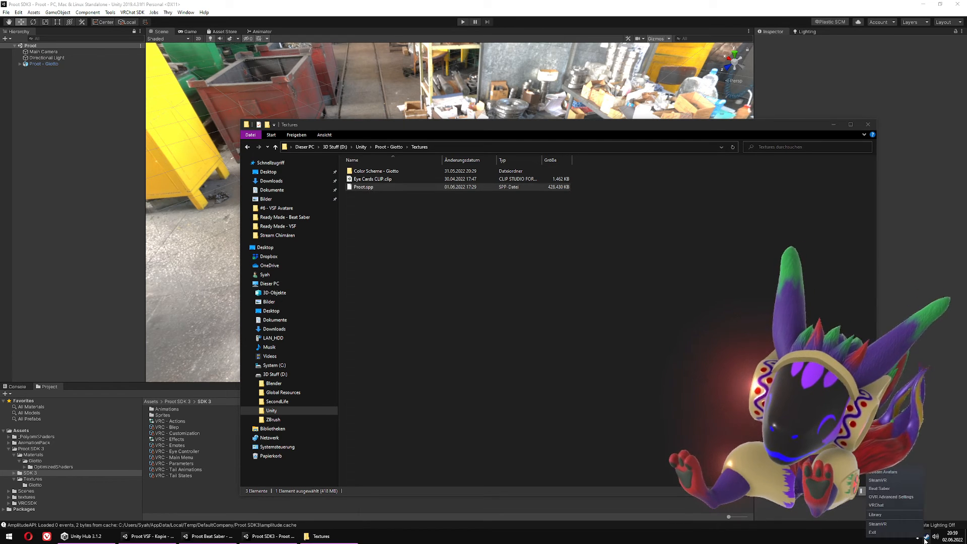
{"action": "left_click", "coordinate": [927, 538]}
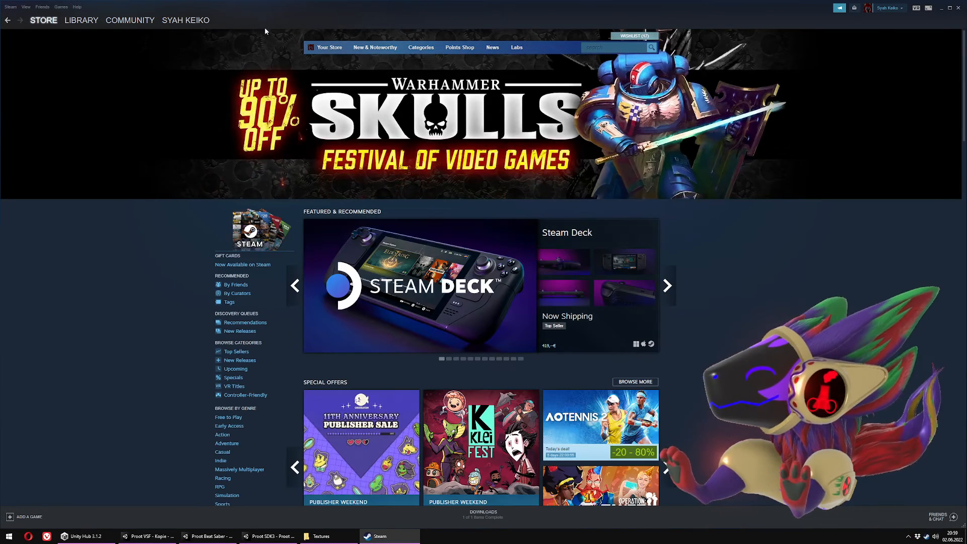
{"action": "left_click", "coordinate": [83, 23]}
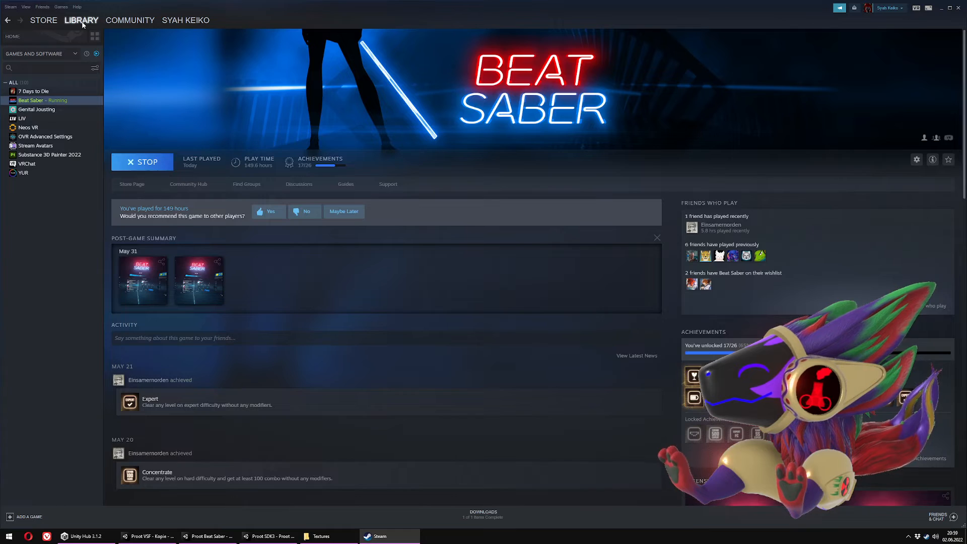
{"action": "left_click", "coordinate": [55, 155]}
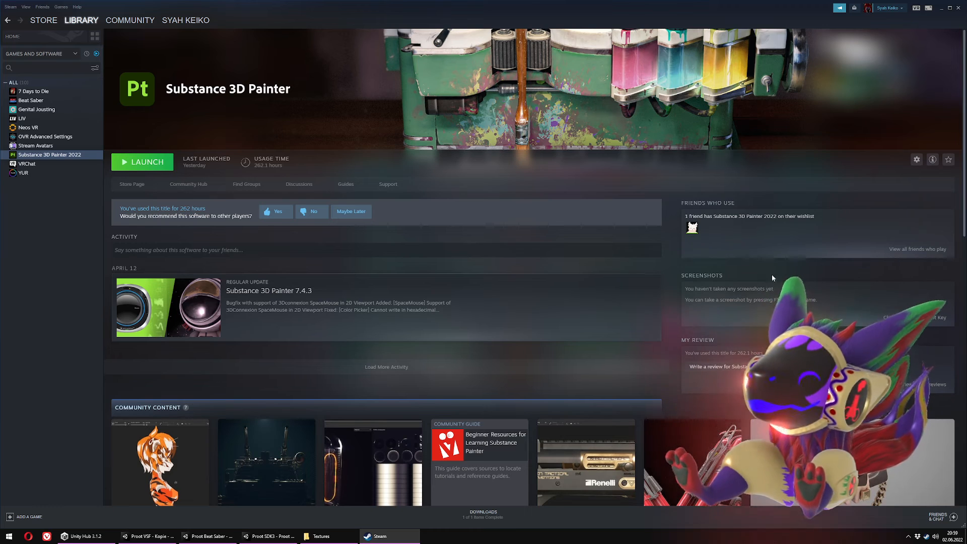
{"action": "left_click", "coordinate": [958, 8]}
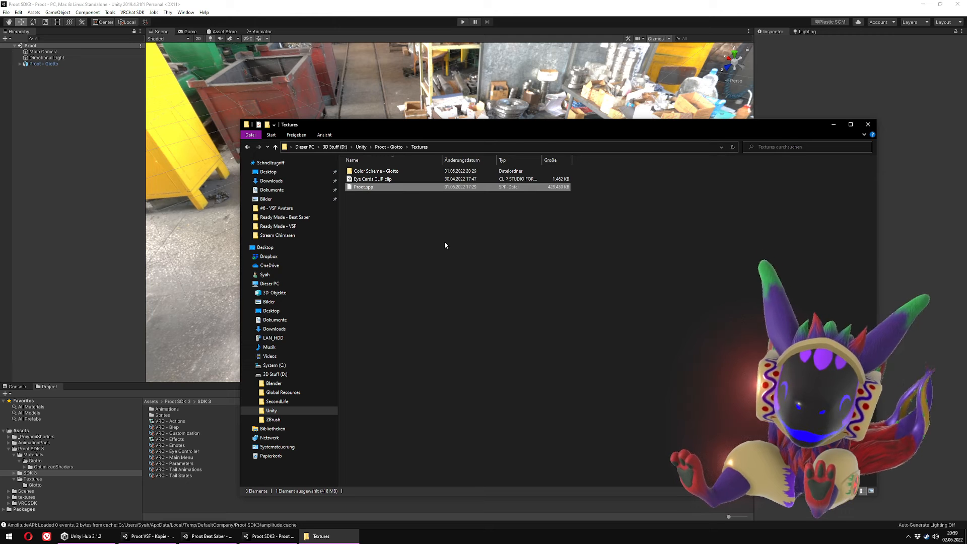
Step: View the texture images in the Color Scheme - Giotto folder, then go back to the Proot - Giotto folder
{"action": "double_click", "coordinate": [382, 171]}
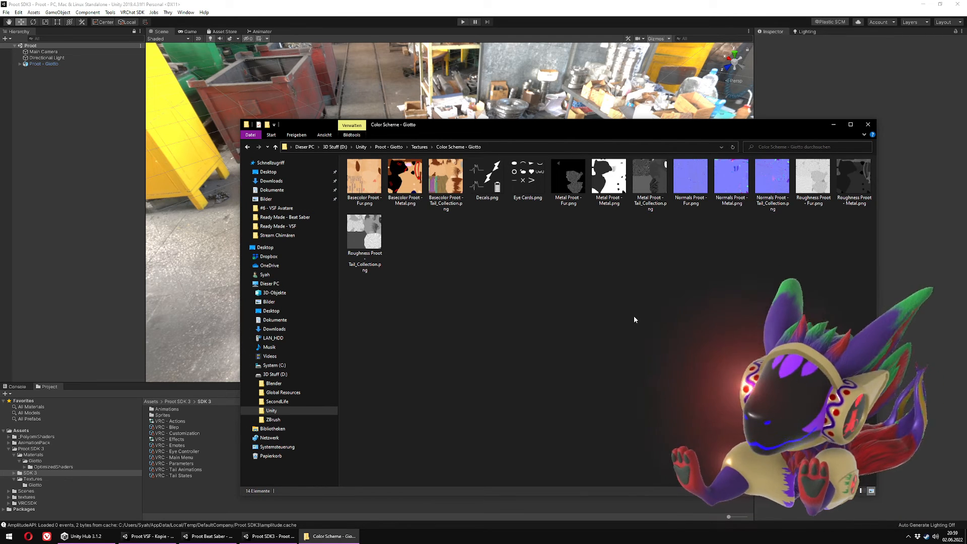
{"action": "key", "text": "alt+Left"}
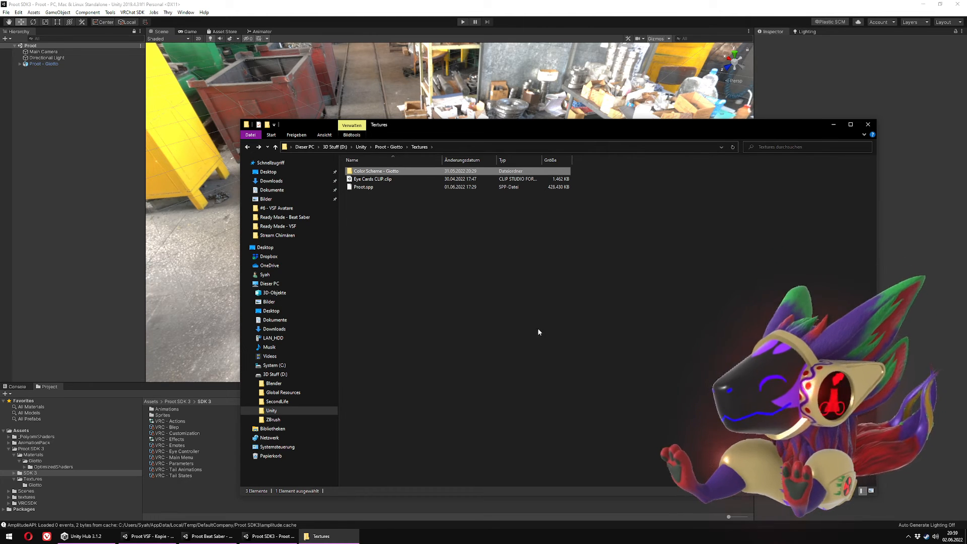
{"action": "key", "text": "alt+Up"}
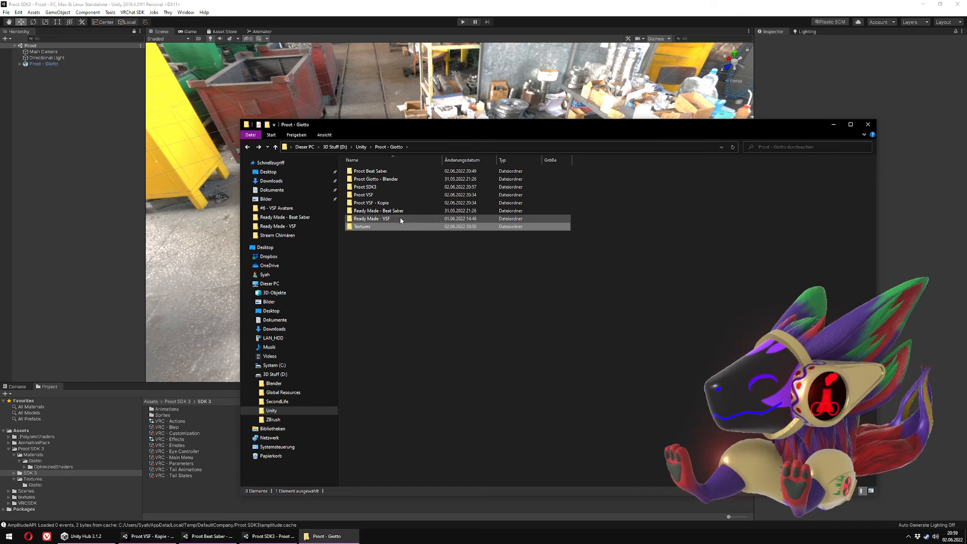
Step: Delete the backup file Proot Giotto.blend1 from the Proot Giotto - Blender folder
{"action": "double_click", "coordinate": [399, 180]}
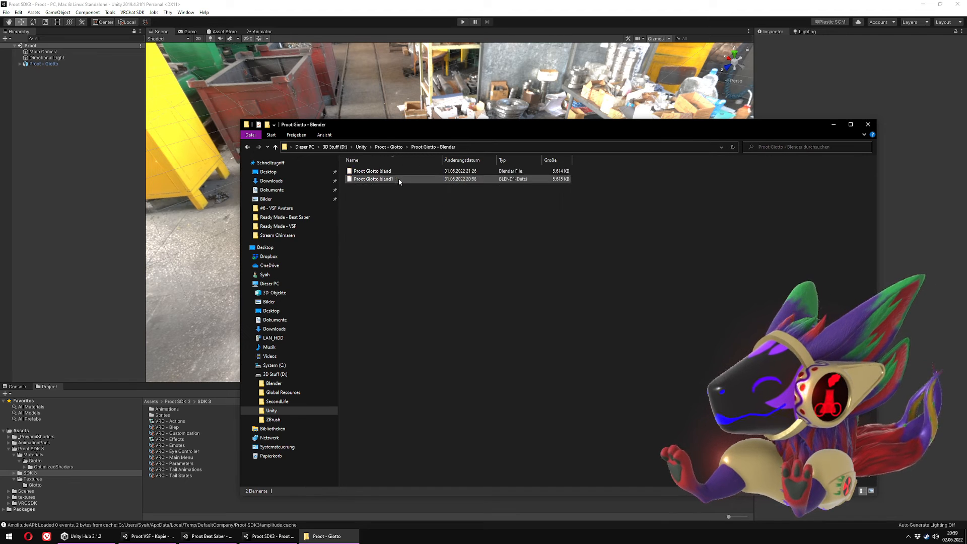
{"action": "left_click", "coordinate": [420, 179]}
{"action": "key", "text": "Delete"}
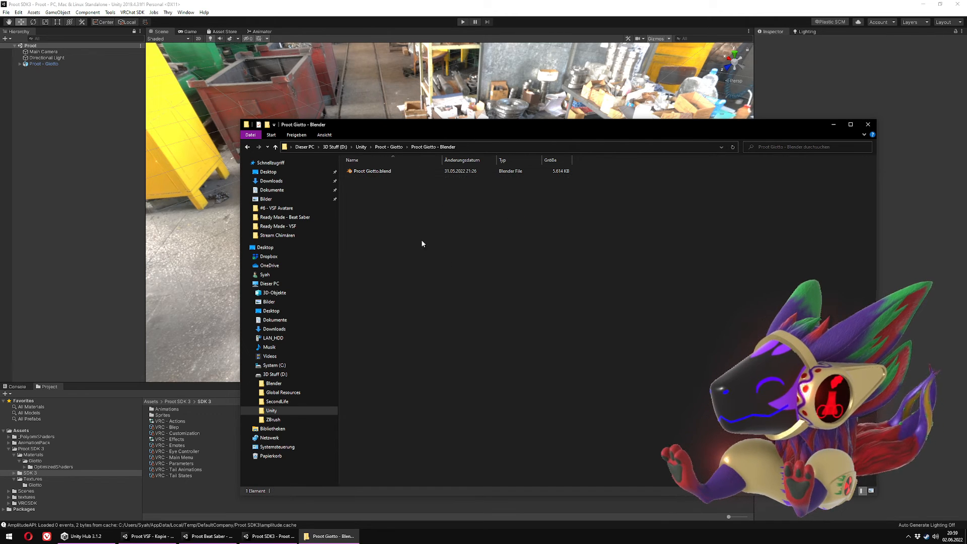
Step: Open Proot Giotto.blend in Blender and expand the Proot collection to list its armature and meshes
{"action": "left_click", "coordinate": [377, 172]}
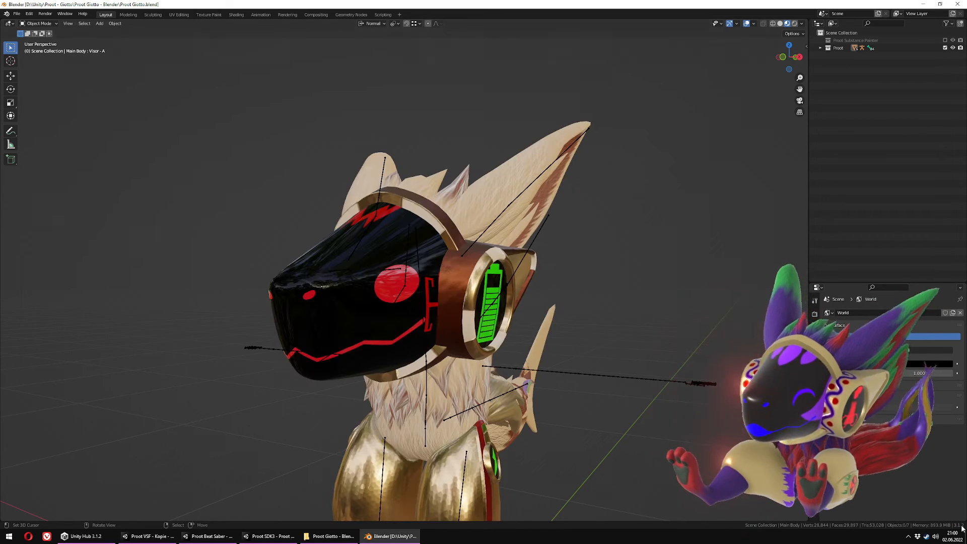
{"action": "mouse_move", "coordinate": [542, 326]}
{"action": "middle_mouse_down"}
{"action": "mouse_move", "coordinate": [492, 324]}
{"action": "mouse_move", "coordinate": [549, 334]}
{"action": "mouse_move", "coordinate": [583, 391]}
{"action": "mouse_move", "coordinate": [579, 312]}
{"action": "mouse_move", "coordinate": [533, 318]}
{"action": "middle_mouse_up"}
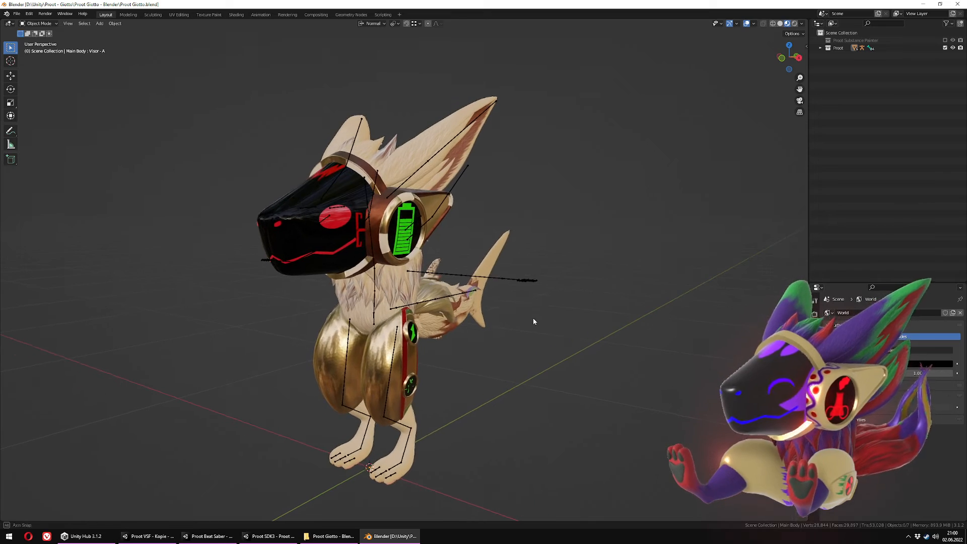
{"action": "left_click", "coordinate": [820, 48]}
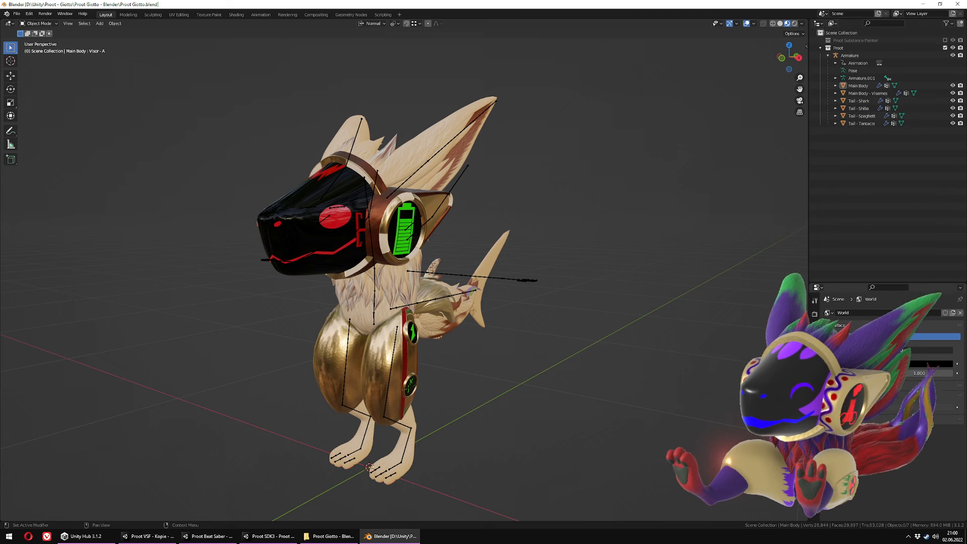
Step: Review the Main Body's Decals, Visor, Metal and Fur material settings
{"action": "left_click", "coordinate": [814, 422]}
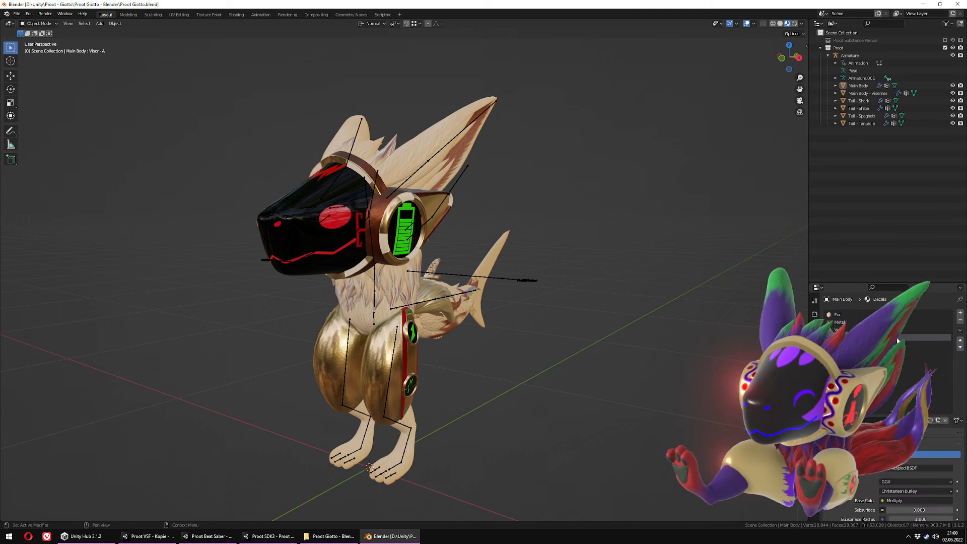
{"action": "left_click", "coordinate": [851, 345]}
{"action": "left_click", "coordinate": [874, 330]}
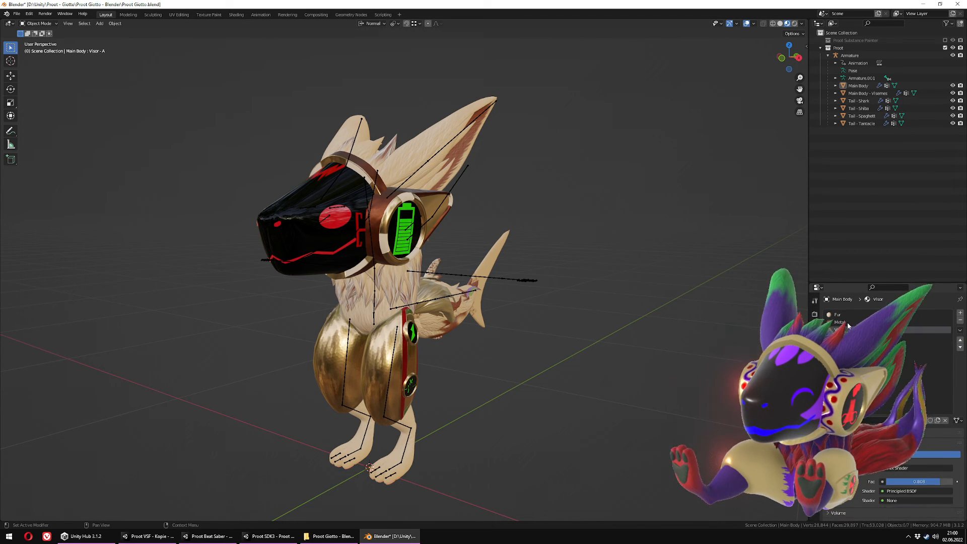
{"action": "left_click", "coordinate": [879, 322]}
{"action": "left_click", "coordinate": [886, 314]}
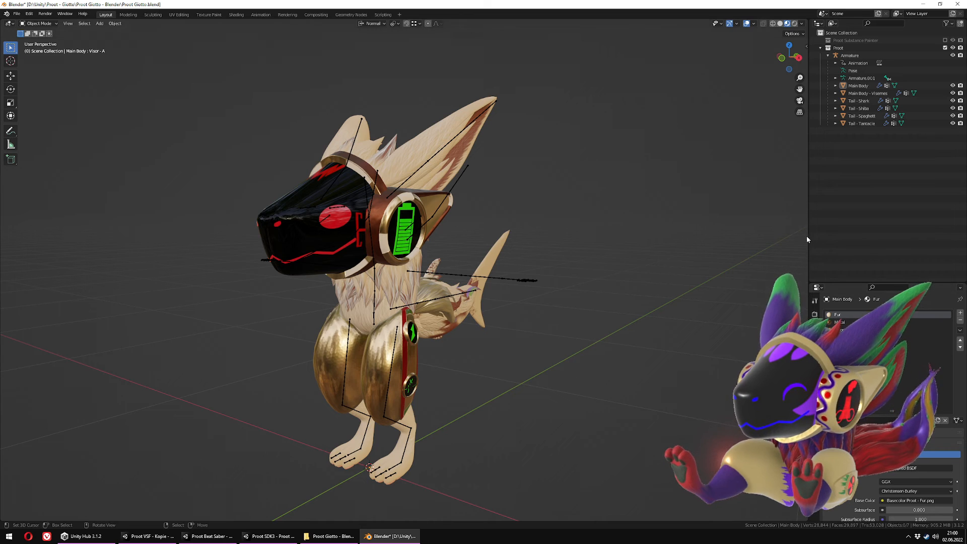
{"action": "left_click_drag", "start_coordinate": [807, 236], "coordinate": [805, 236]}
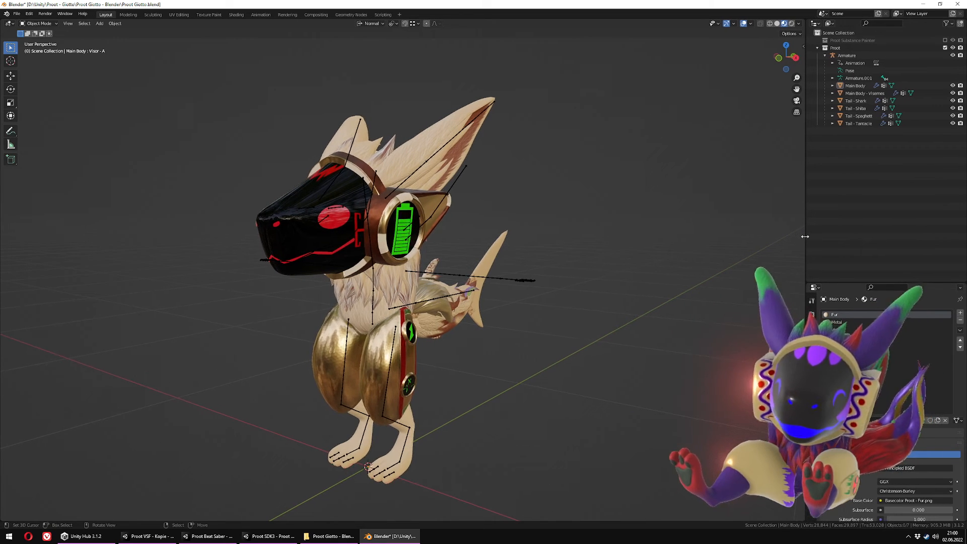
Step: Try moving the armature's left foot bone in Pose Mode from the side view, then cancel the move and return to Object Mode
{"action": "left_click", "coordinate": [407, 442]}
{"action": "key", "text": "ctrl+Tab"}
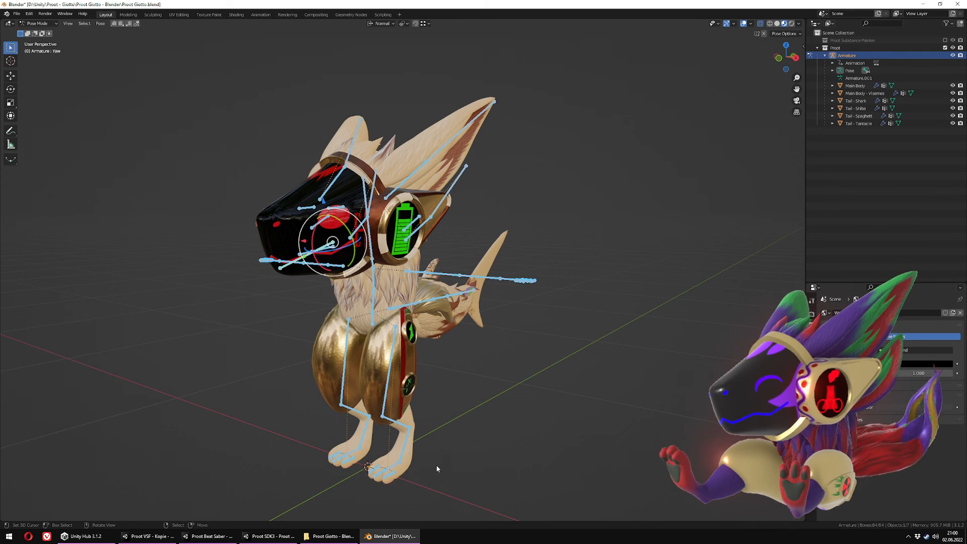
{"action": "left_click", "coordinate": [439, 466]}
{"action": "middle_click_drag", "start_coordinate": [449, 465], "coordinate": [463, 423], "text": "shift"}
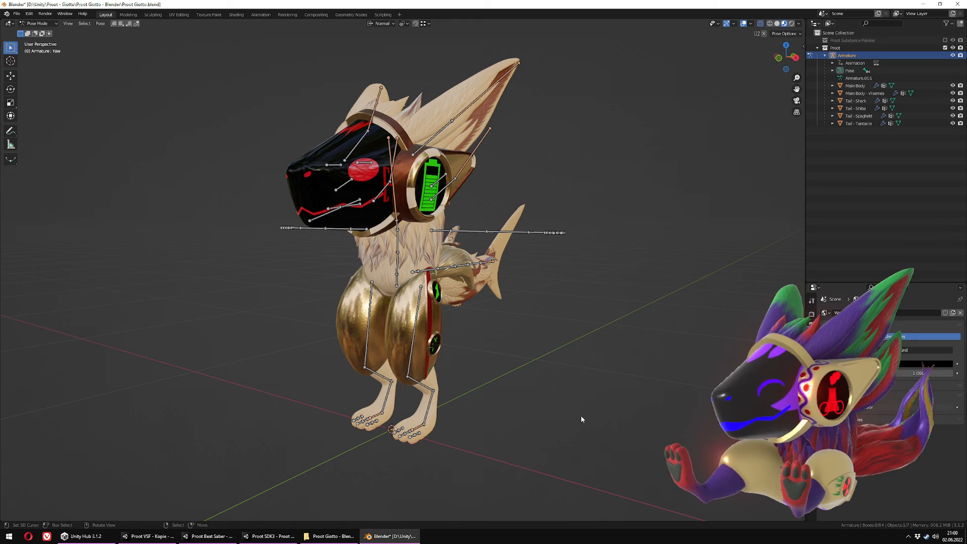
{"action": "middle_click_drag", "start_coordinate": [579, 415], "coordinate": [577, 426]}
{"action": "left_click", "coordinate": [417, 427]}
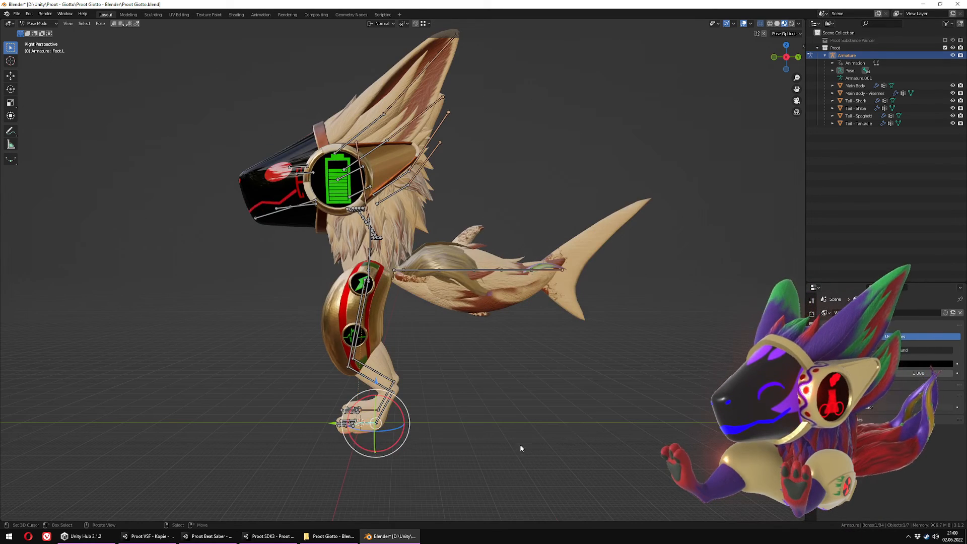
{"action": "key", "text": "g"}
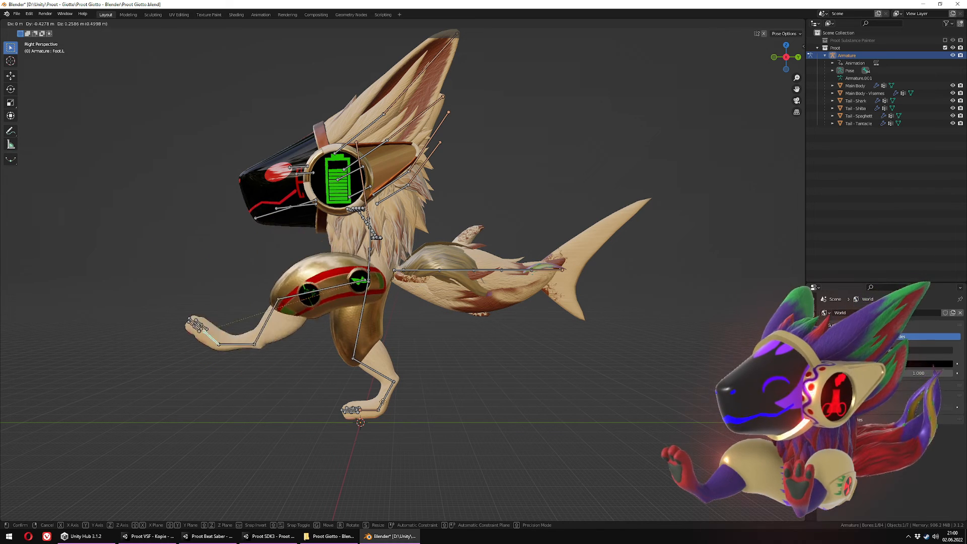
{"action": "right_click", "coordinate": [532, 316]}
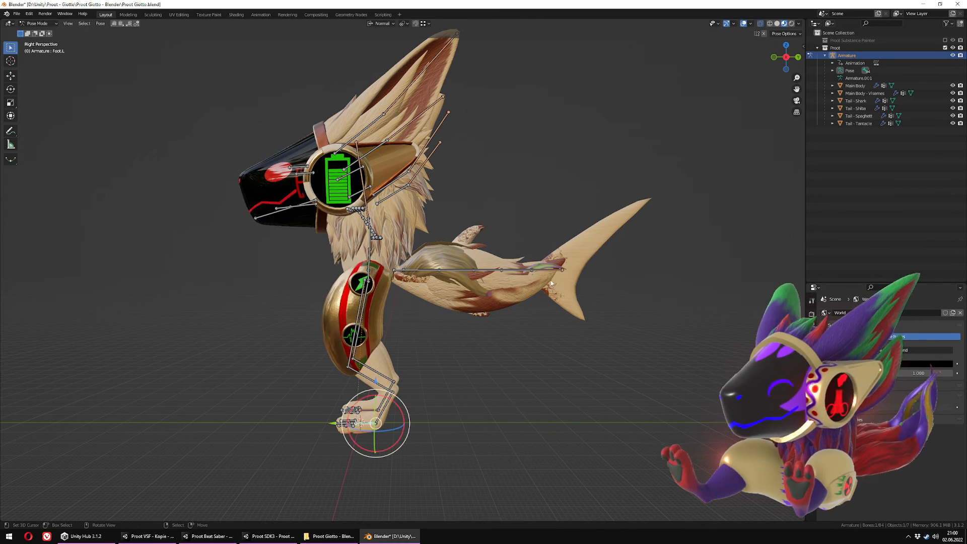
{"action": "middle_click_drag", "start_coordinate": [551, 284], "coordinate": [557, 380]}
{"action": "key", "text": "ctrl+Tab"}
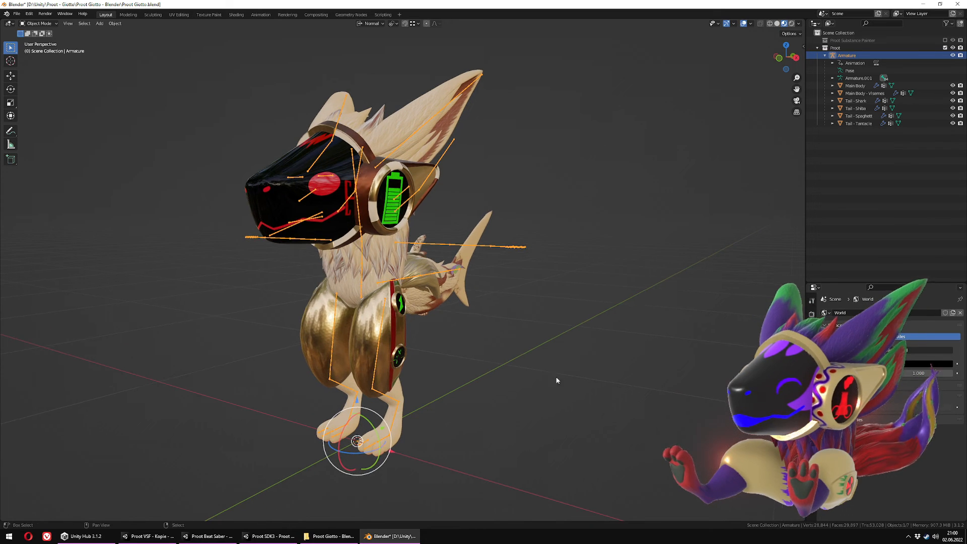
Step: Close Blender without saving the changes to Proot Giotto.blend and return to the Proot SDK3 Unity project
{"action": "left_click", "coordinate": [957, 5]}
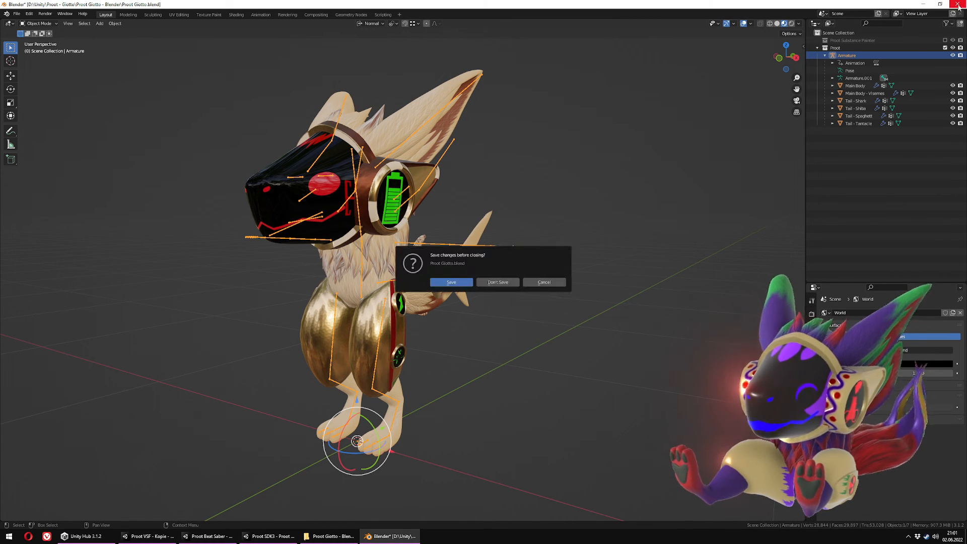
{"action": "left_click", "coordinate": [506, 283]}
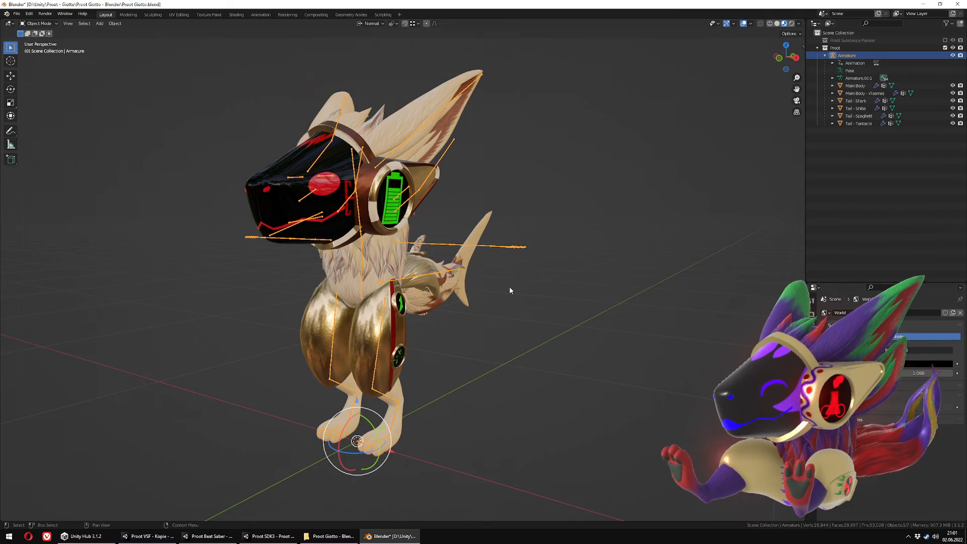
{"action": "left_click", "coordinate": [599, 116]}
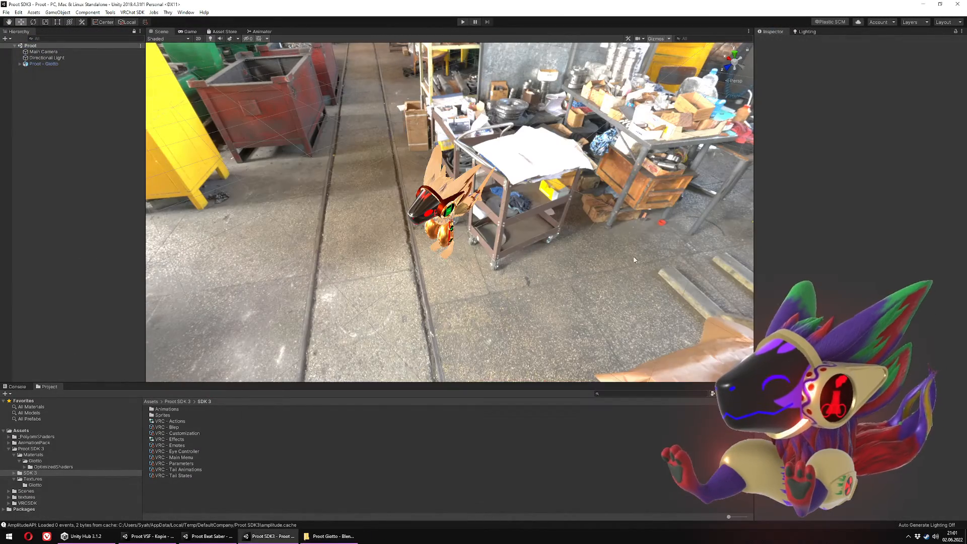
Step: Frame the avatar from the front side and expand Proot - Giotto to list its armature, body and tail objects
{"action": "mouse_move", "coordinate": [487, 280]}
{"action": "middle_mouse_down"}
{"action": "mouse_move", "coordinate": [484, 253]}
{"action": "mouse_move", "coordinate": [502, 272]}
{"action": "middle_mouse_up"}
{"action": "right_click_drag", "start_coordinate": [503, 272], "coordinate": [500, 233]}
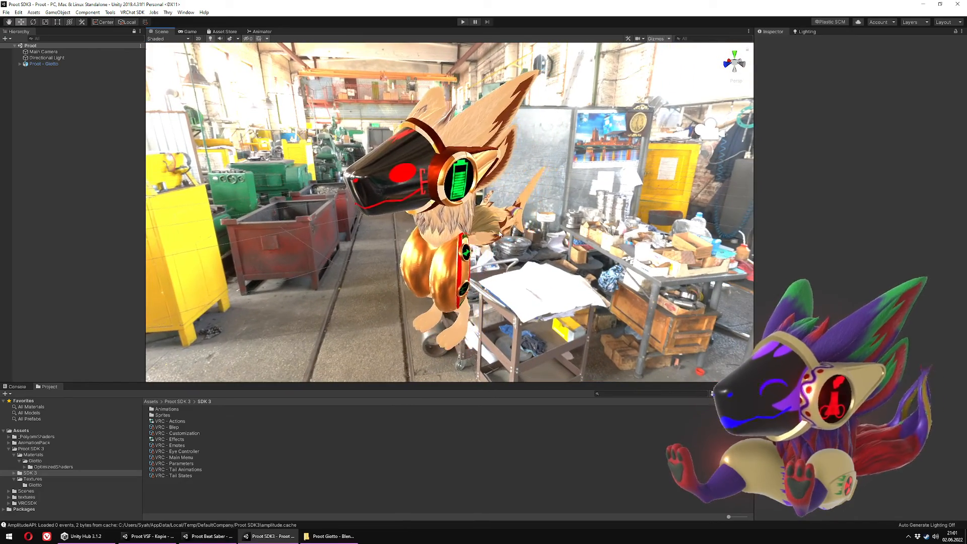
{"action": "left_click", "coordinate": [43, 63]}
{"action": "left_click", "coordinate": [20, 64]}
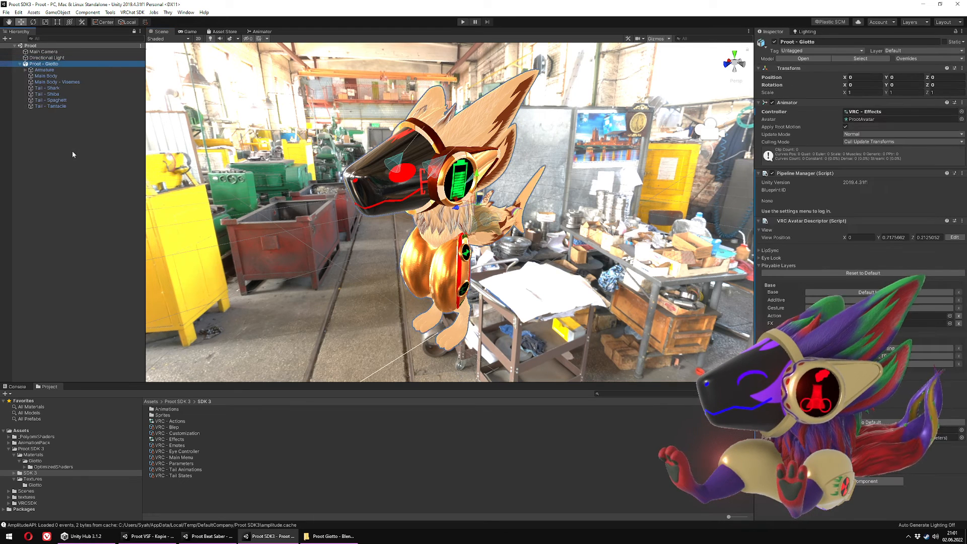
Step: Review the VRC Phys Bone components and their settings on the avatar's Armature object
{"action": "left_click", "coordinate": [44, 70]}
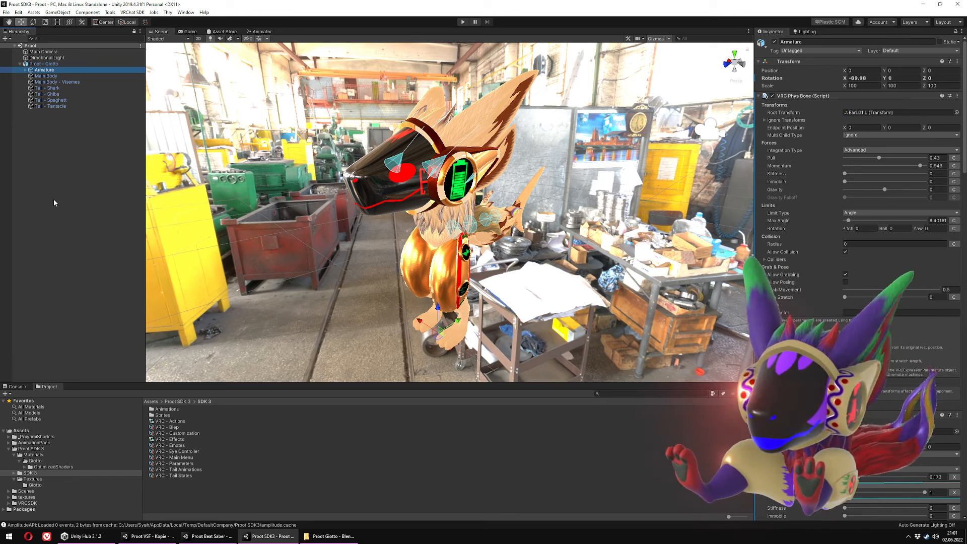
{"action": "key", "text": "Right"}
{"action": "key", "text": "Down"}
{"action": "key", "text": "Up"}
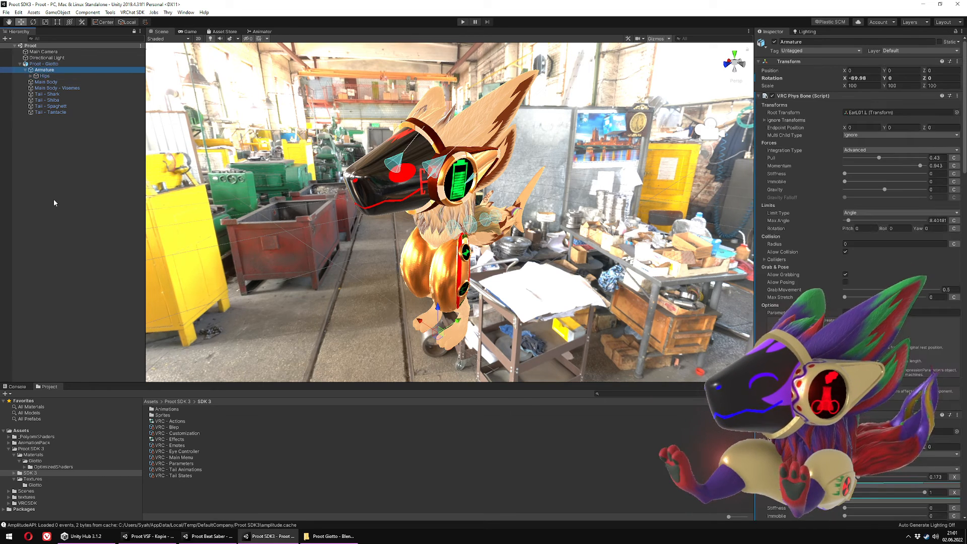
{"action": "key", "text": "Left"}
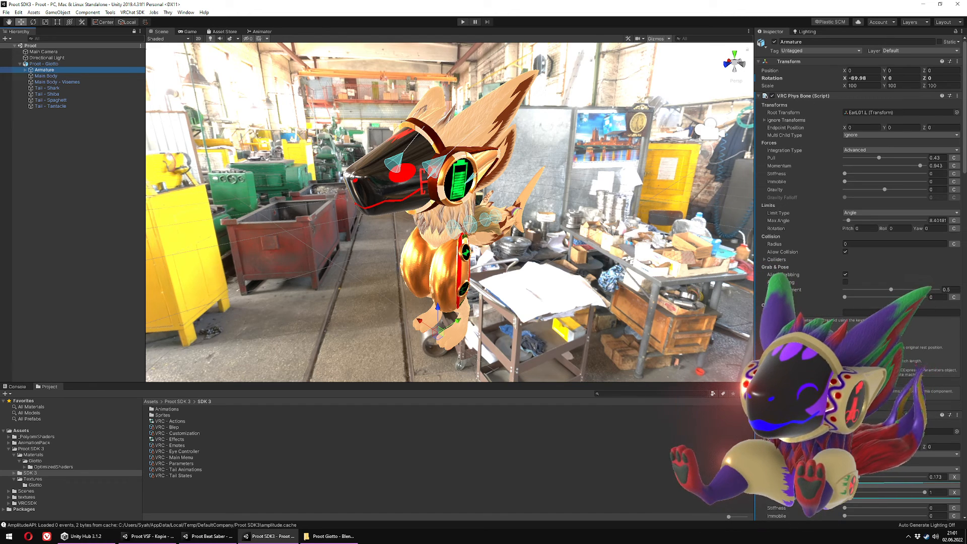
{"action": "scroll", "coordinate": [829, 206], "scroll_direction": "down", "scroll_amount": 5}
{"action": "scroll", "coordinate": [829, 206], "scroll_direction": "down", "scroll_amount": 10}
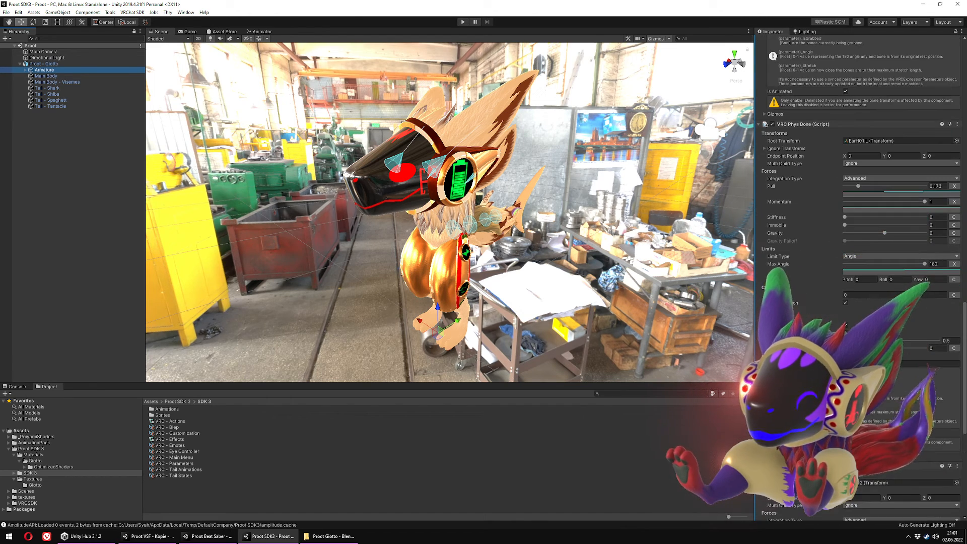
{"action": "scroll", "coordinate": [829, 211], "scroll_direction": "up", "scroll_amount": 15}
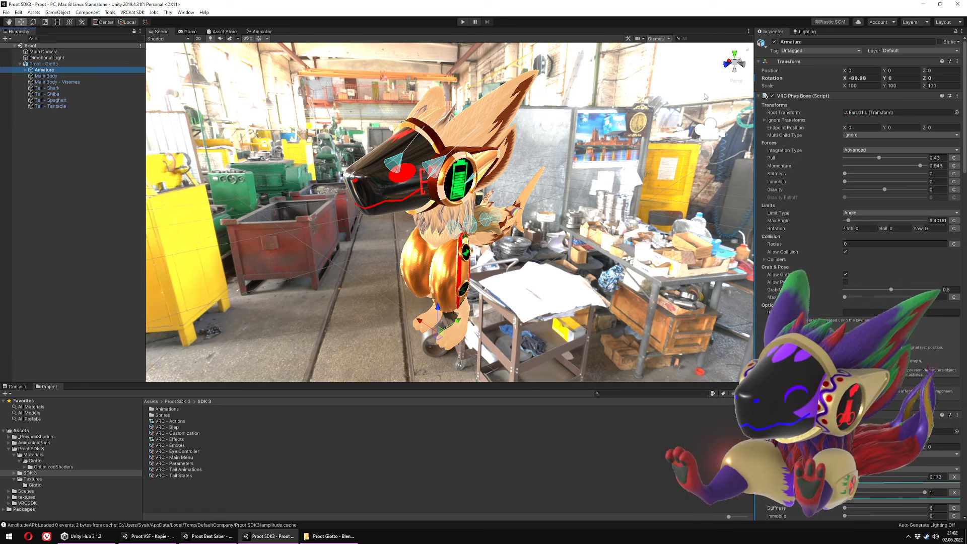
Step: Open Proot - Giotto's VRC - Effects animator controller and inspect the Eyes Happy state in the LeftHand layer
{"action": "left_click", "coordinate": [45, 64]}
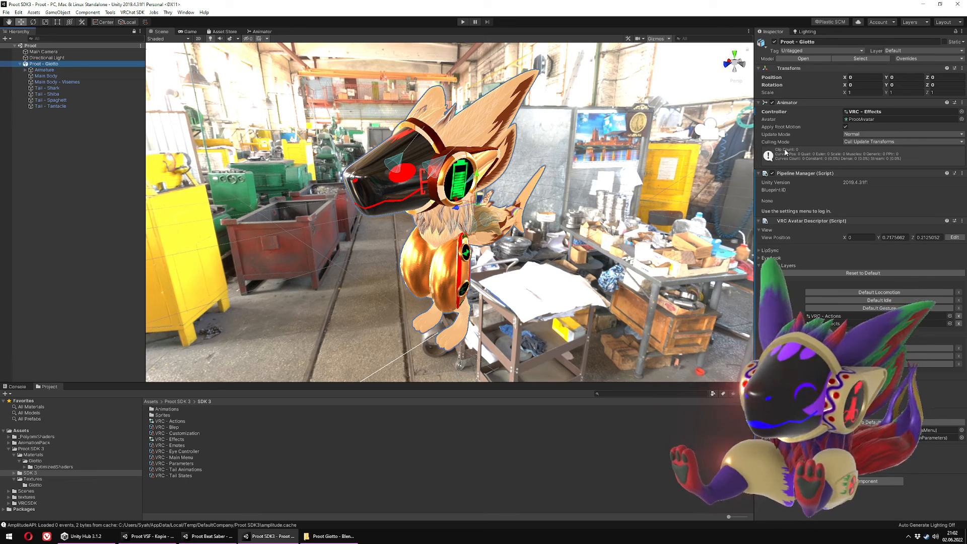
{"action": "double_click", "coordinate": [882, 112]}
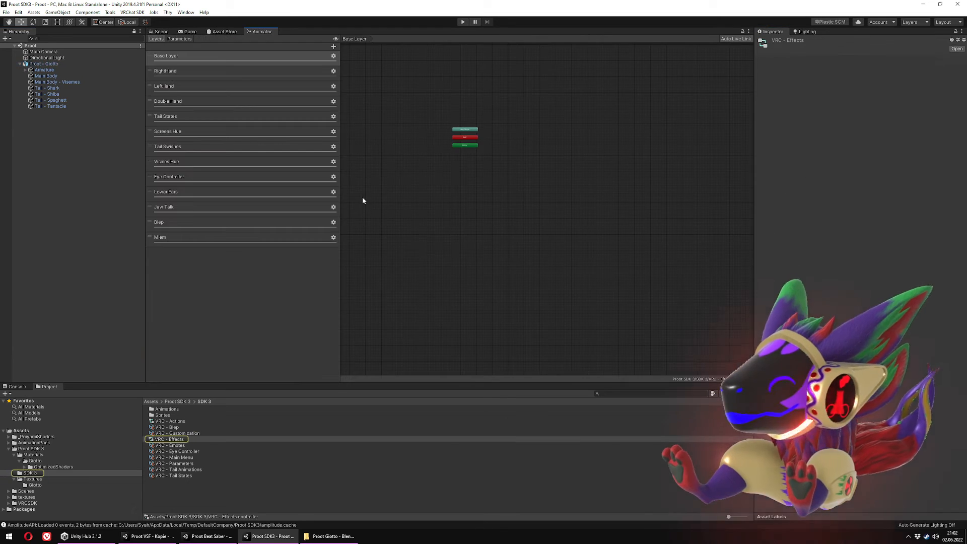
{"action": "left_click", "coordinate": [228, 85]}
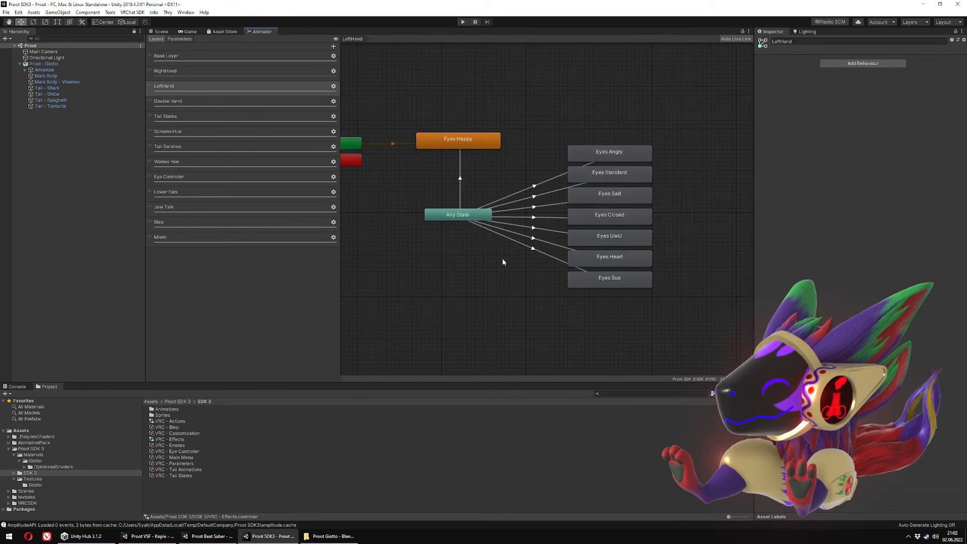
{"action": "left_click", "coordinate": [489, 170]}
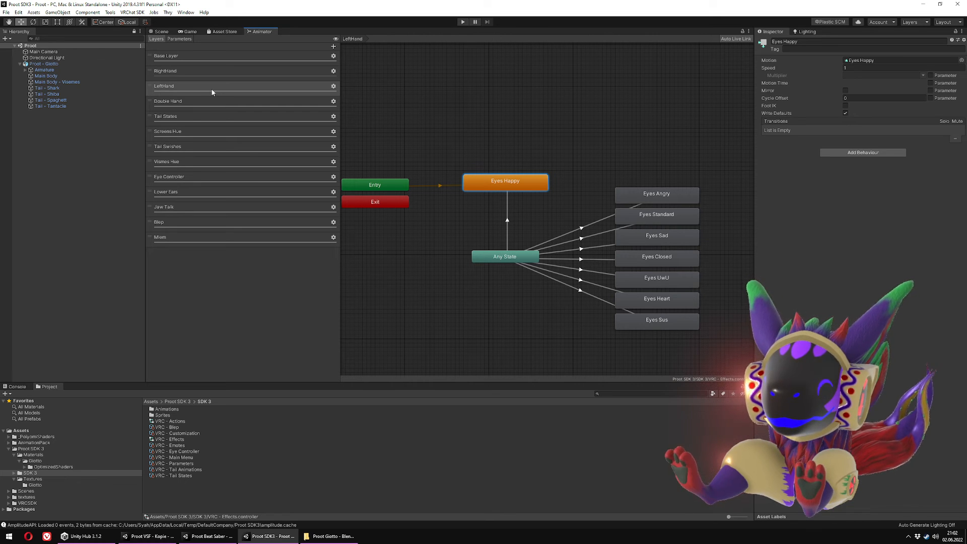
Step: Set the LeftHand layer's weight to 0 and raise the RightHand layer's weight
{"action": "left_click", "coordinate": [333, 87]}
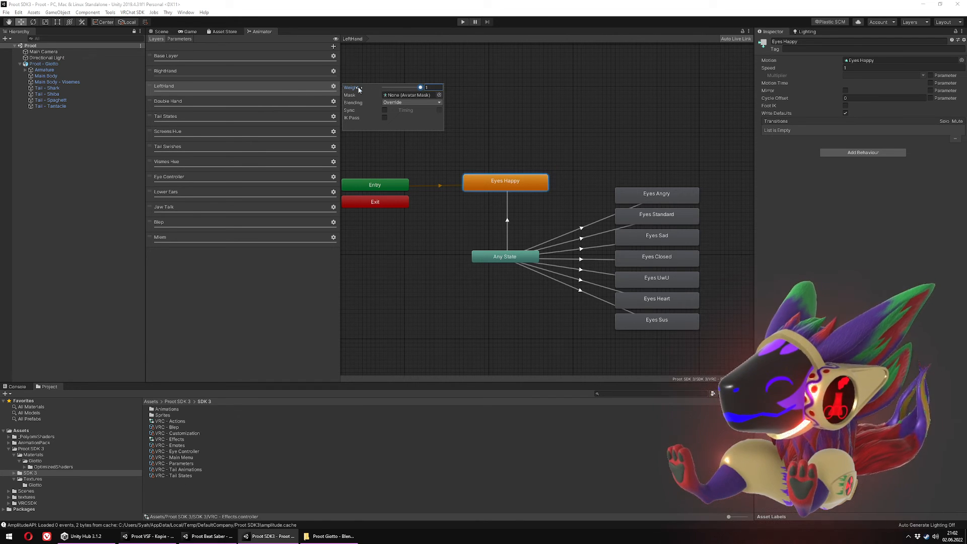
{"action": "left_click_drag", "start_coordinate": [421, 87], "coordinate": [344, 79]}
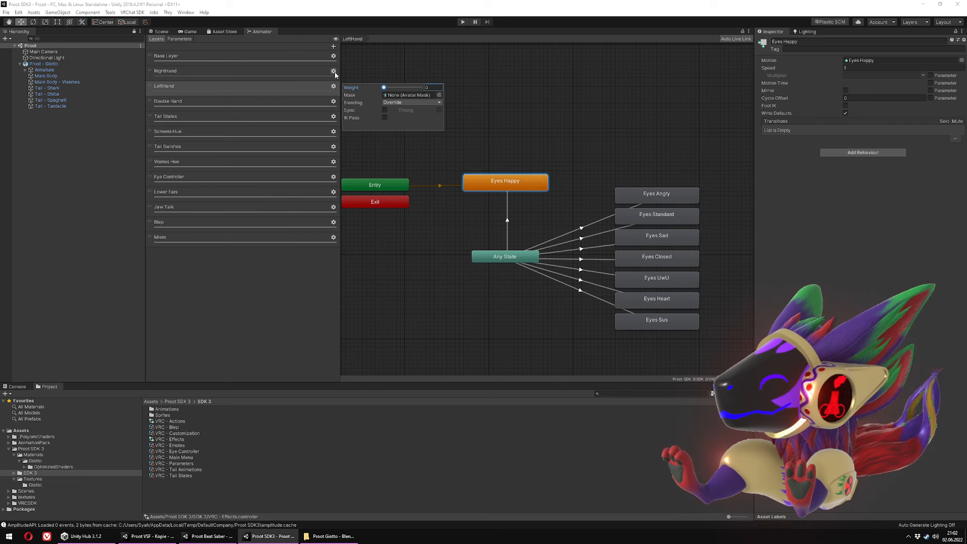
{"action": "left_click", "coordinate": [334, 72]}
{"action": "left_click", "coordinate": [318, 75]}
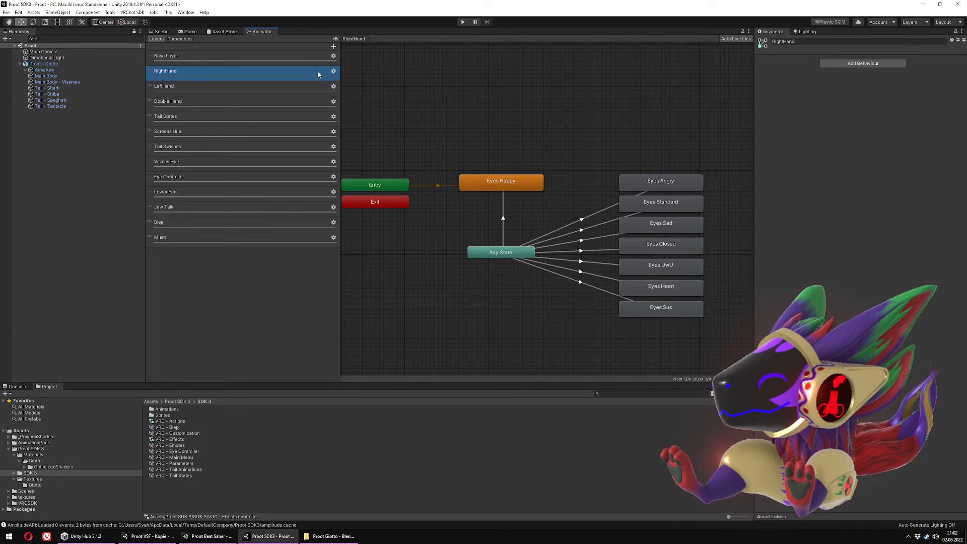
{"action": "left_click", "coordinate": [334, 72]}
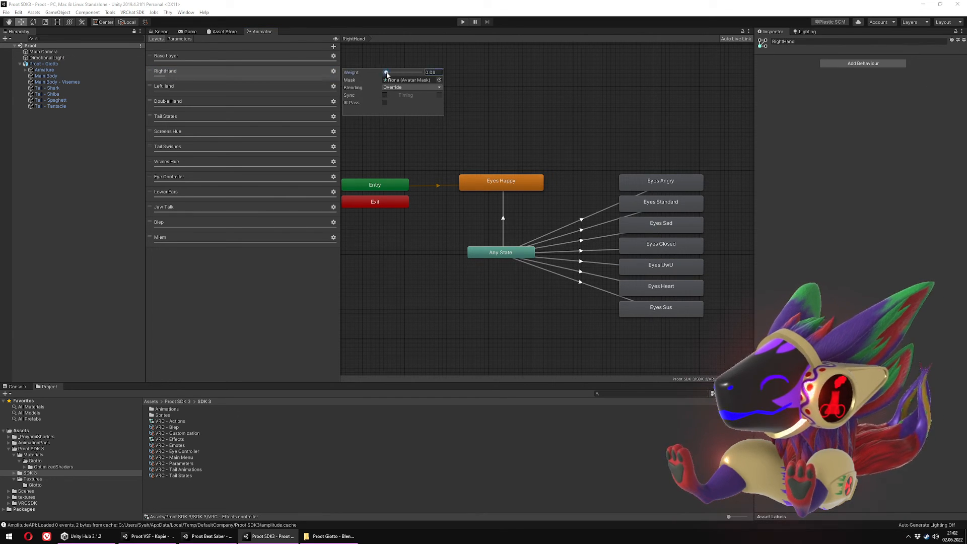
{"action": "left_click", "coordinate": [534, 89]}
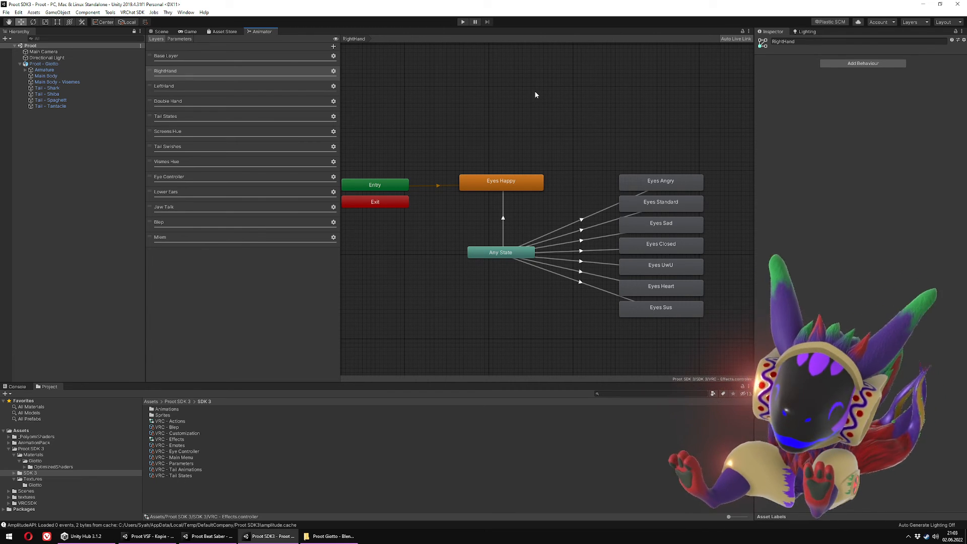
Step: Set the LeftHand layer's weight to 1 and check the setting
{"action": "left_click", "coordinate": [333, 86]}
{"action": "left_click_drag", "start_coordinate": [384, 87], "coordinate": [768, 89]}
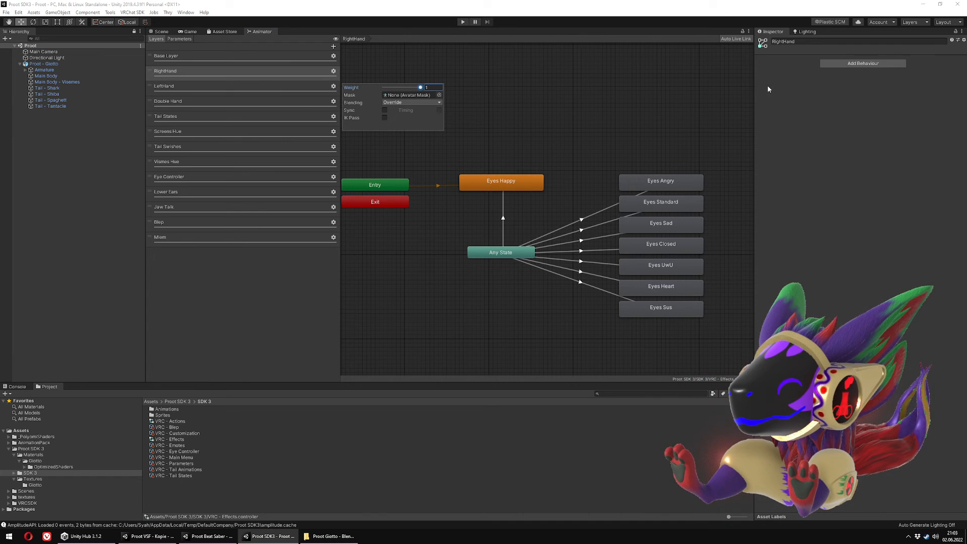
{"action": "left_click", "coordinate": [553, 94]}
{"action": "left_click", "coordinate": [277, 87]}
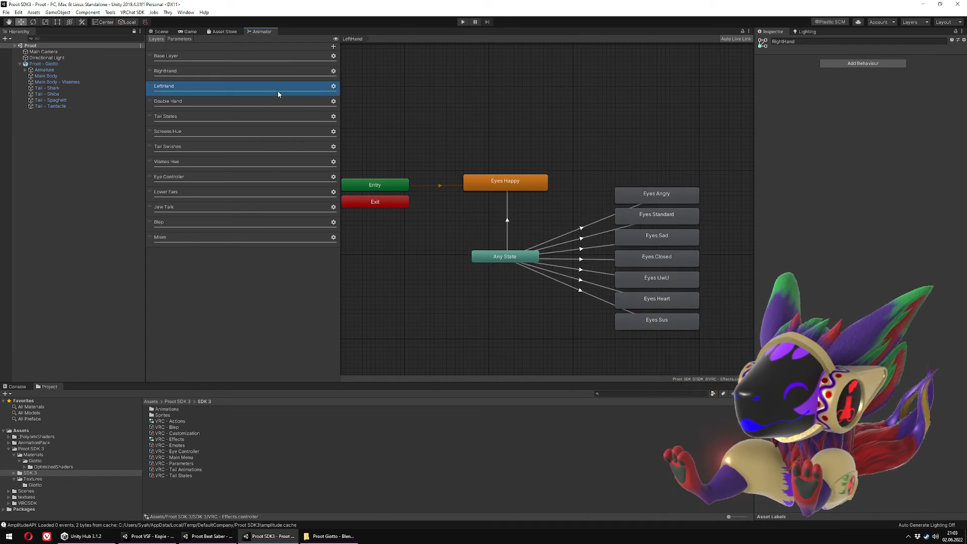
{"action": "left_click", "coordinate": [280, 71]}
{"action": "left_click", "coordinate": [302, 86]}
{"action": "left_click", "coordinate": [333, 87]}
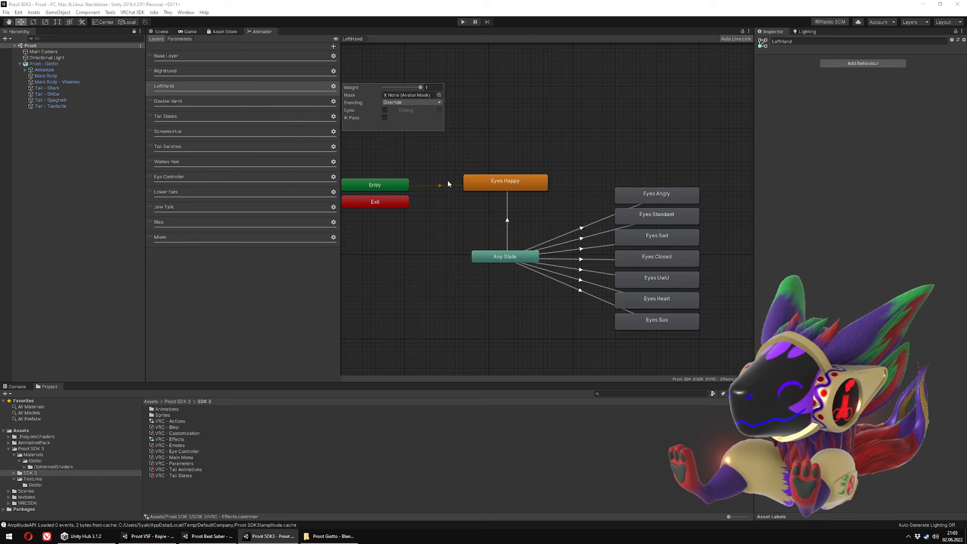
{"action": "left_click", "coordinate": [491, 67]}
{"action": "left_click", "coordinate": [333, 86]}
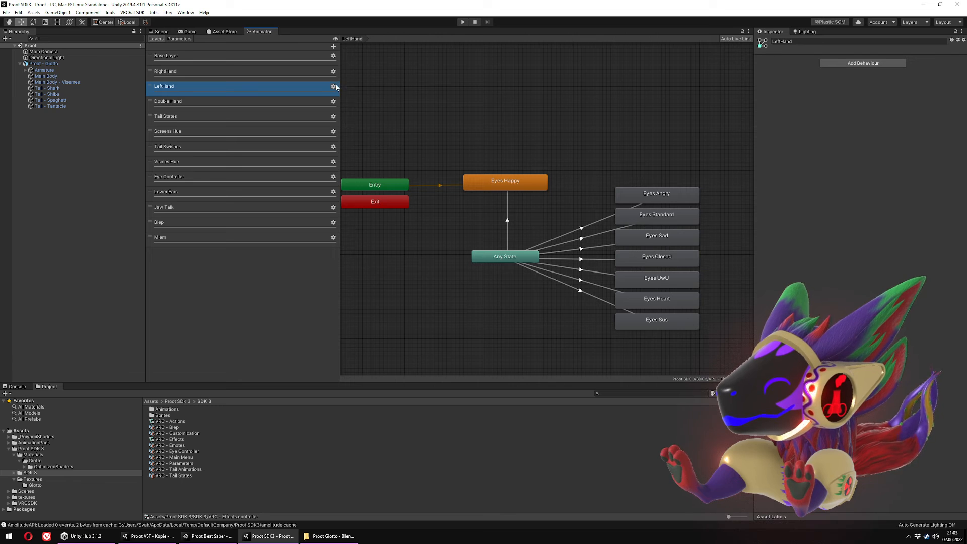
{"action": "left_click_drag", "start_coordinate": [385, 88], "coordinate": [528, 90]}
{"action": "left_click", "coordinate": [528, 90]}
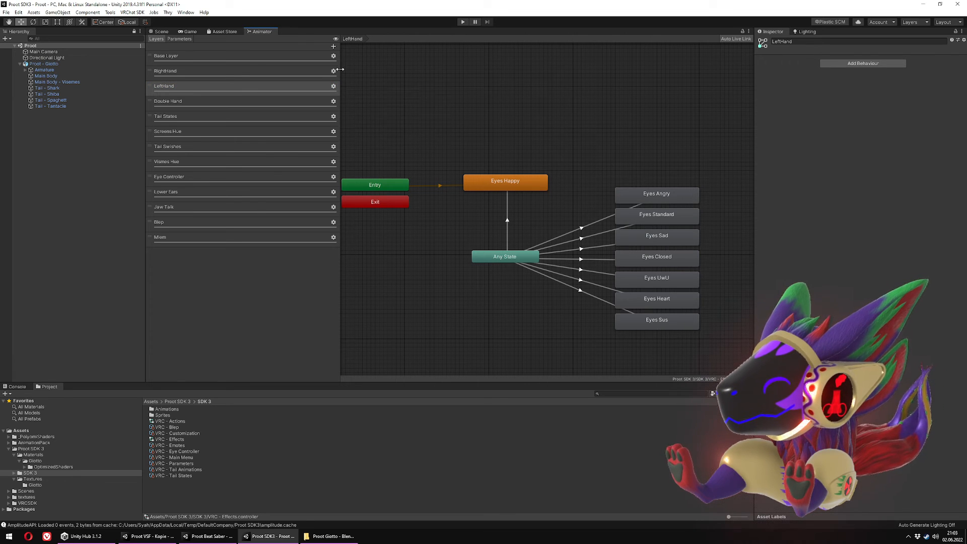
Step: Set the RightHand layer's weight to 0
{"action": "left_click", "coordinate": [333, 71]}
{"action": "left_click_drag", "start_coordinate": [421, 73], "coordinate": [304, 74]}
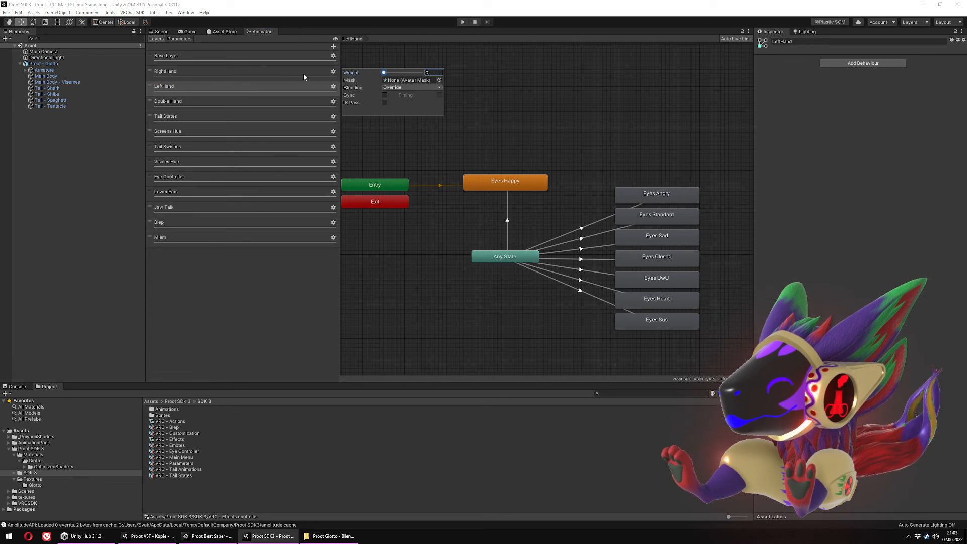
{"action": "left_click", "coordinate": [555, 76]}
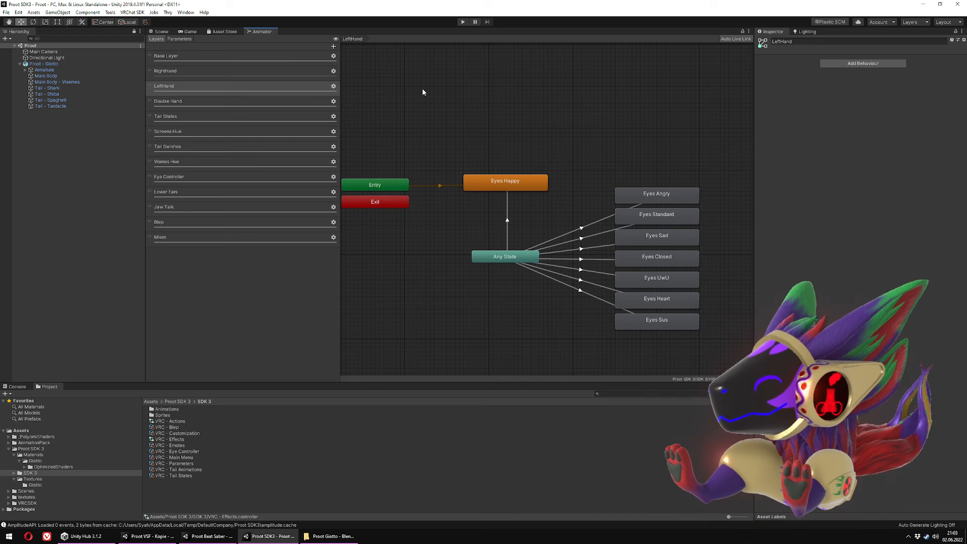
Step: Examine the two-handed eye expression states in the Double Hand layer
{"action": "left_click", "coordinate": [247, 102]}
{"action": "middle_click_drag", "start_coordinate": [551, 113], "coordinate": [494, 133]}
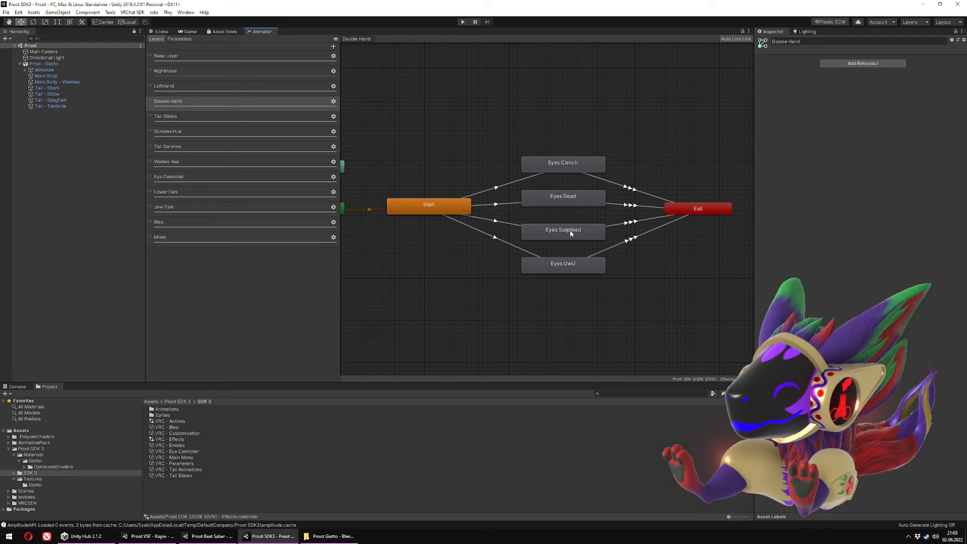
{"action": "middle_click_drag", "start_coordinate": [563, 278], "coordinate": [496, 258]}
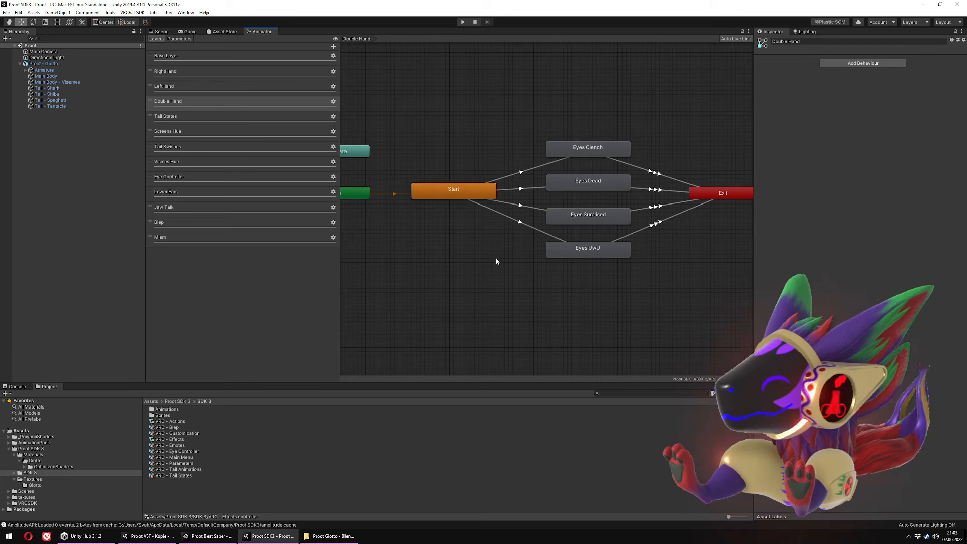
Step: Review the animator layers from Tail States through Mlem, including the settings of the Blep Left state
{"action": "left_click", "coordinate": [217, 116]}
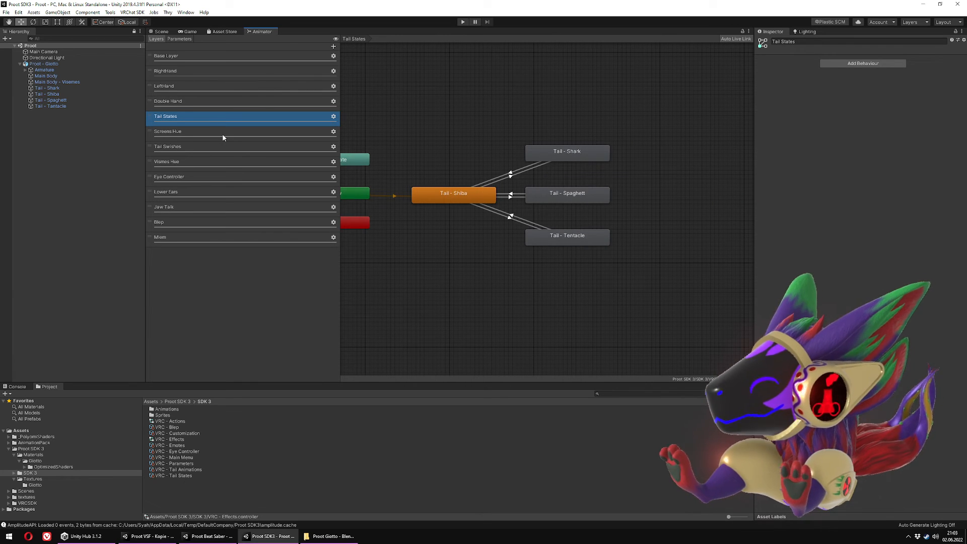
{"action": "left_click", "coordinate": [222, 134]}
{"action": "left_click", "coordinate": [254, 149]}
{"action": "left_click", "coordinate": [215, 163]}
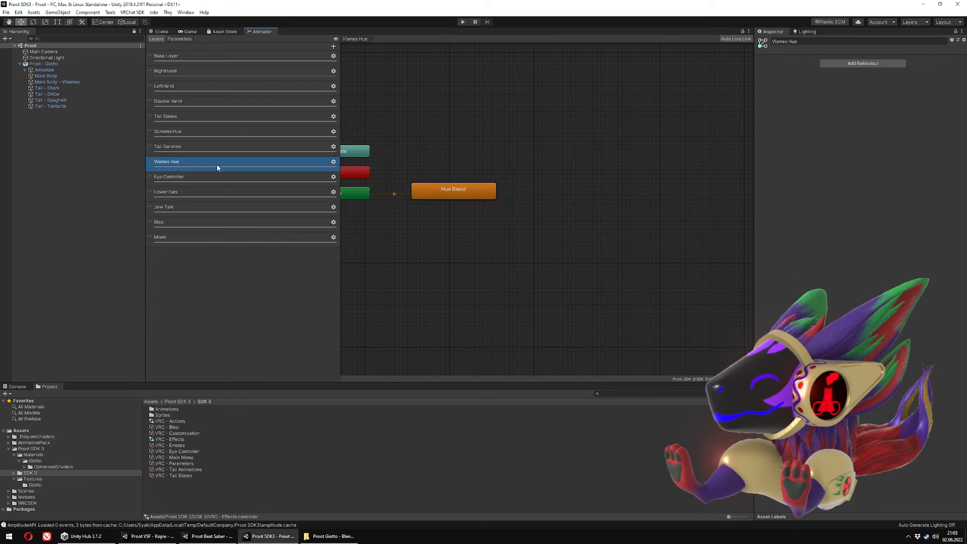
{"action": "left_click", "coordinate": [224, 178]}
{"action": "left_click", "coordinate": [220, 193]}
{"action": "left_click", "coordinate": [212, 208]}
{"action": "left_click", "coordinate": [211, 229]}
{"action": "left_click", "coordinate": [214, 237]}
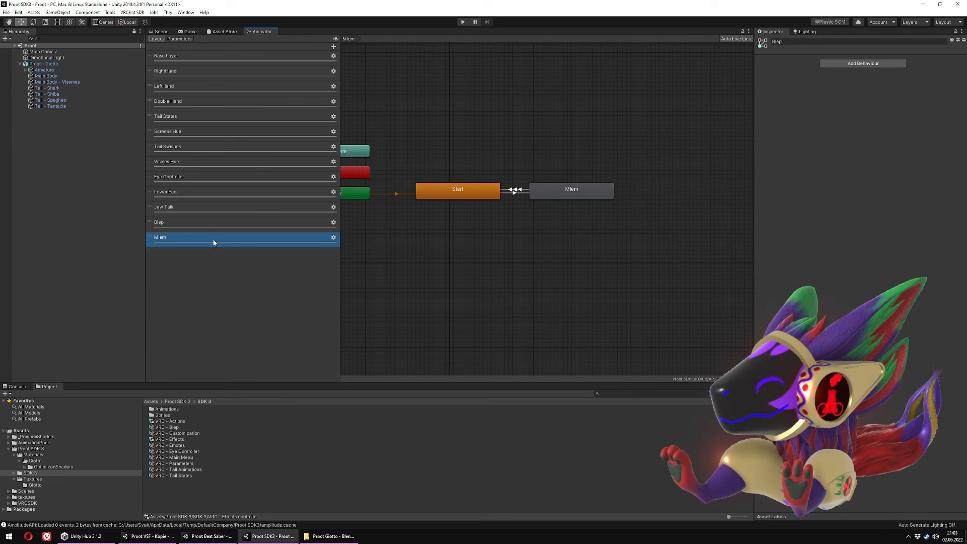
{"action": "left_click", "coordinate": [214, 223]}
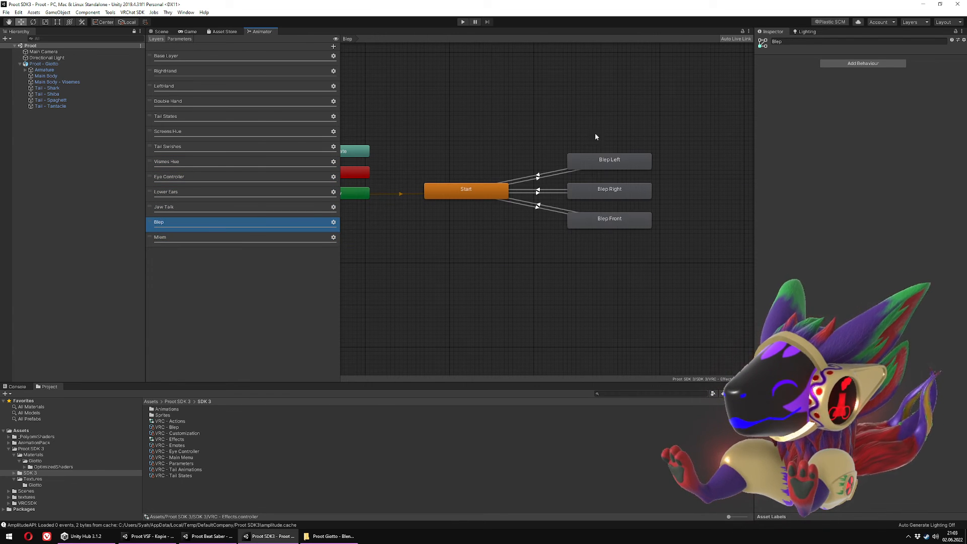
{"action": "left_click", "coordinate": [604, 166]}
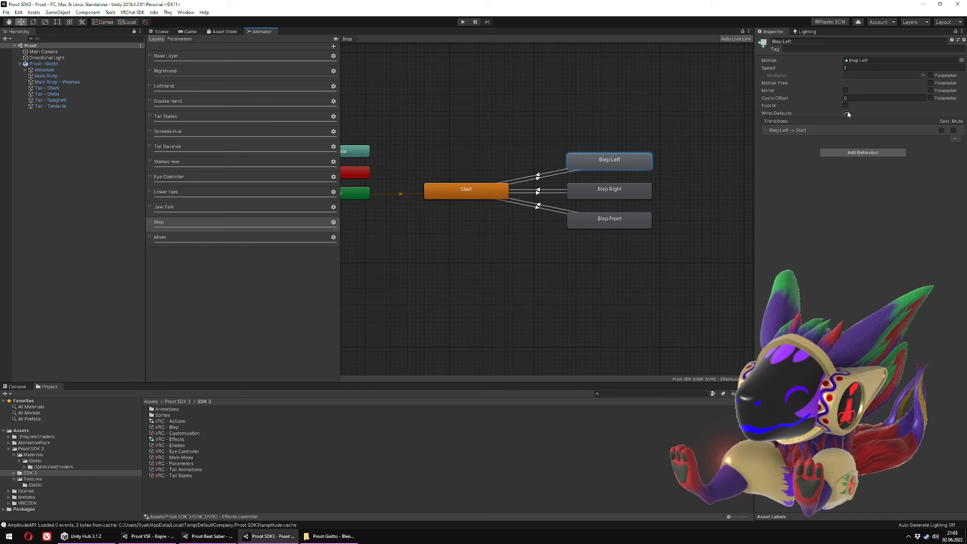
Step: Go back through the animator layers from Jaw Talk up to Base Layer to review their state graphs
{"action": "left_click", "coordinate": [198, 209]}
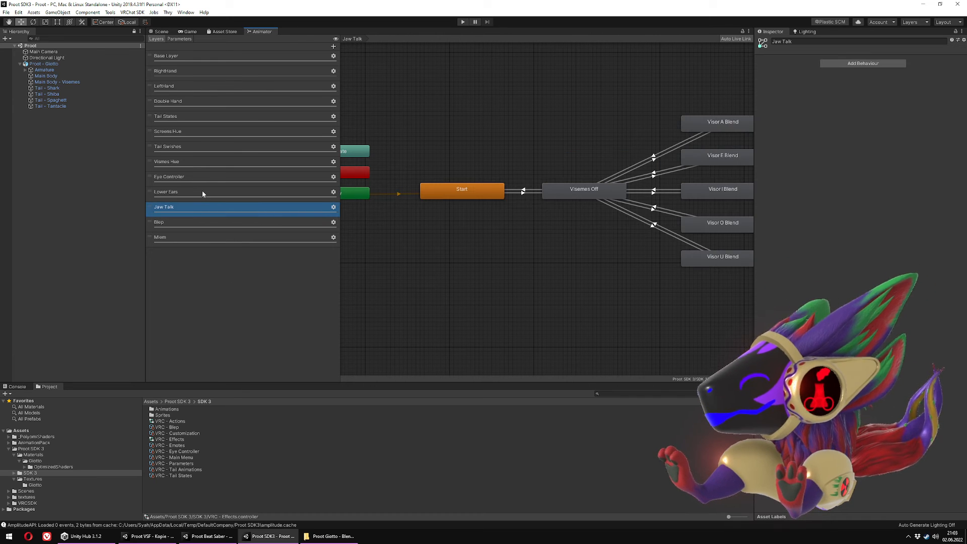
{"action": "left_click", "coordinate": [201, 190]}
{"action": "left_click", "coordinate": [207, 177]}
{"action": "left_click", "coordinate": [215, 162]}
{"action": "left_click", "coordinate": [216, 147]}
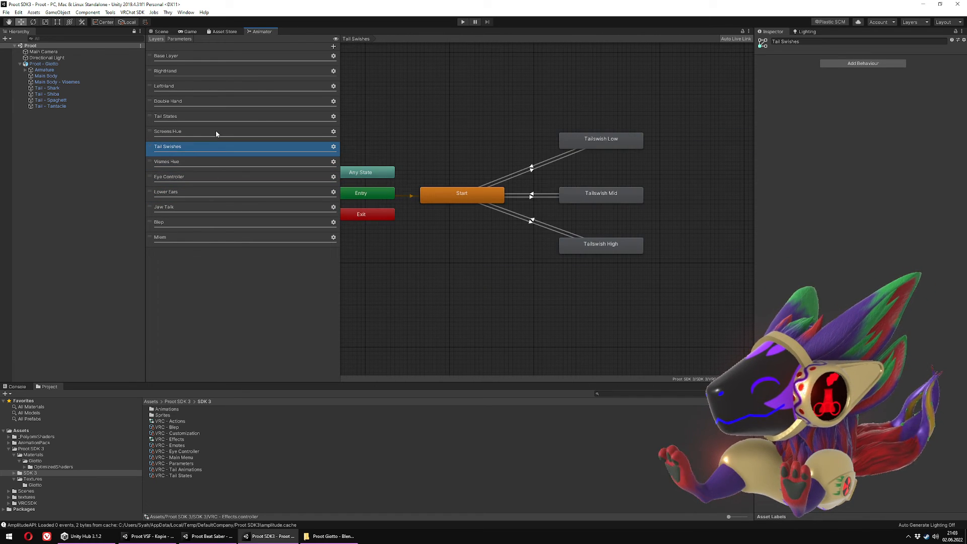
{"action": "left_click", "coordinate": [216, 131]}
{"action": "left_click", "coordinate": [213, 115]}
{"action": "left_click", "coordinate": [214, 102]}
{"action": "left_click", "coordinate": [217, 87]}
{"action": "left_click", "coordinate": [222, 56]}
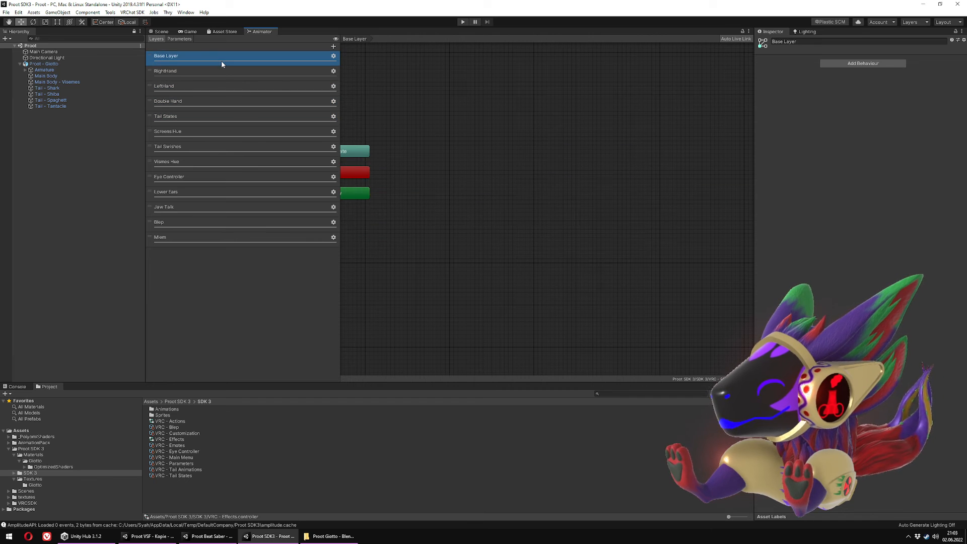
Step: Examine the eye expression states in the RightHand layer and return to the Scene view
{"action": "left_click", "coordinate": [223, 71]}
{"action": "left_click", "coordinate": [558, 157]}
{"action": "middle_click_drag", "start_coordinate": [558, 156], "coordinate": [603, 217]}
{"action": "scroll", "coordinate": [573, 178], "scroll_direction": "down", "scroll_amount": 1}
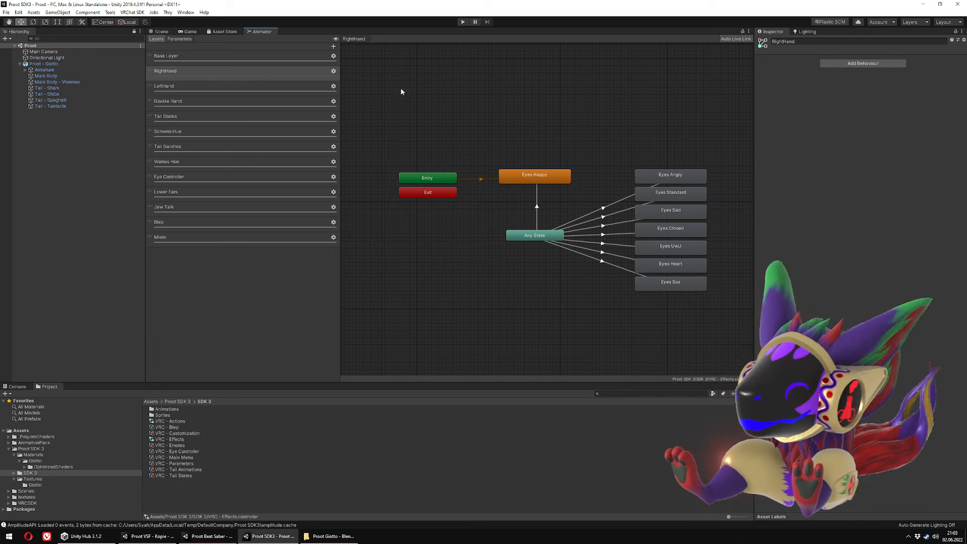
{"action": "left_click", "coordinate": [159, 31]}
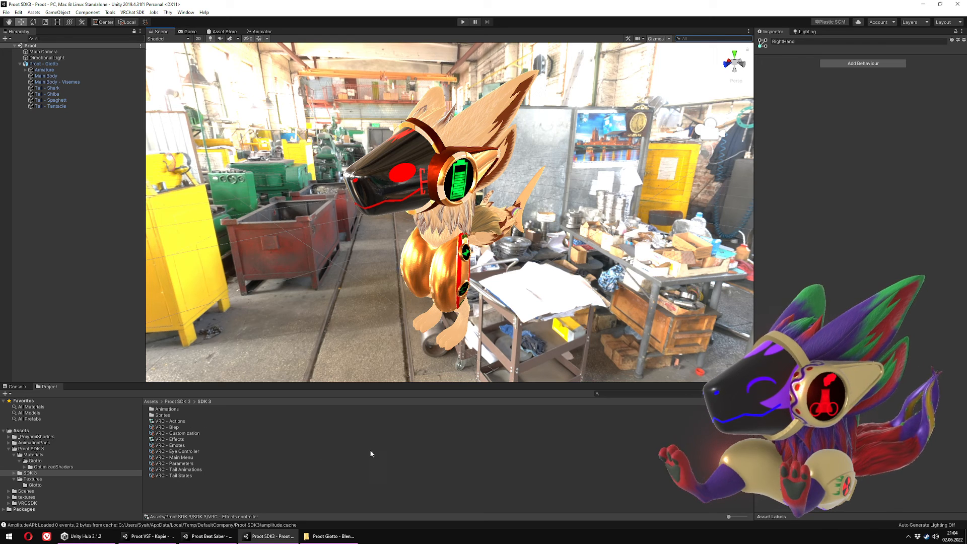
Step: Review the state graphs of the VRC - Actions and VRC - Effects controllers, and return to the Scene view
{"action": "left_click", "coordinate": [177, 422]}
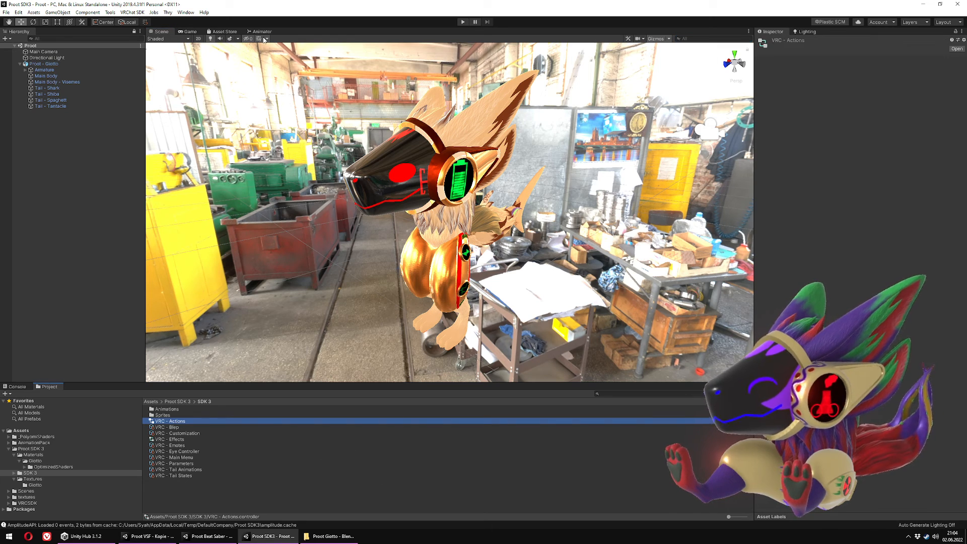
{"action": "left_click", "coordinate": [261, 31]}
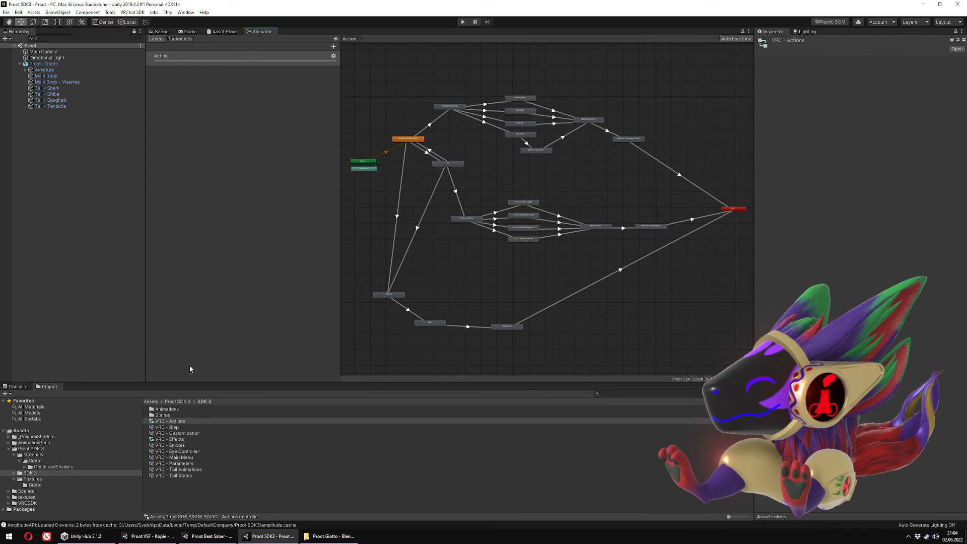
{"action": "left_click", "coordinate": [184, 438]}
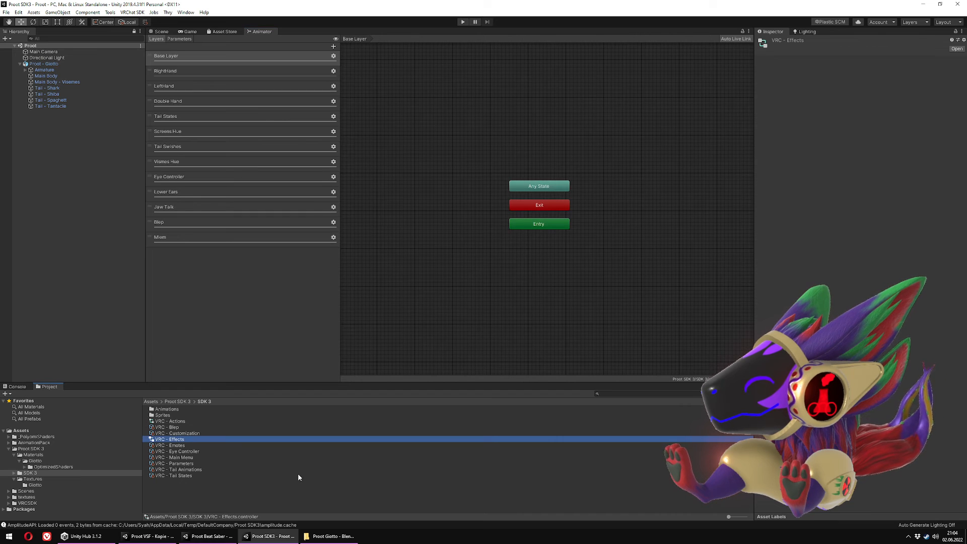
{"action": "left_click", "coordinate": [159, 31]}
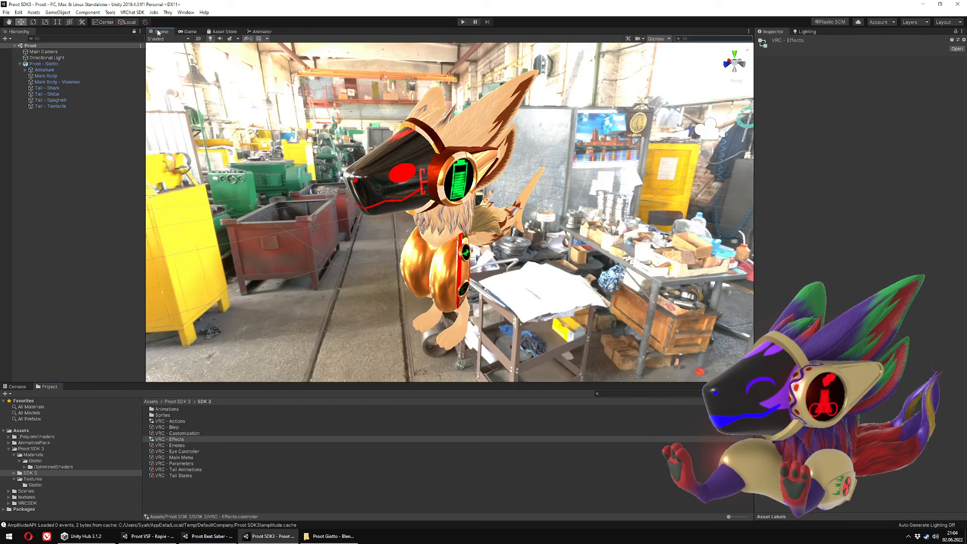
Step: Open the Proot SDK 3 asset folder and expand the Proot model to list its meshes and parts
{"action": "left_click", "coordinate": [37, 448]}
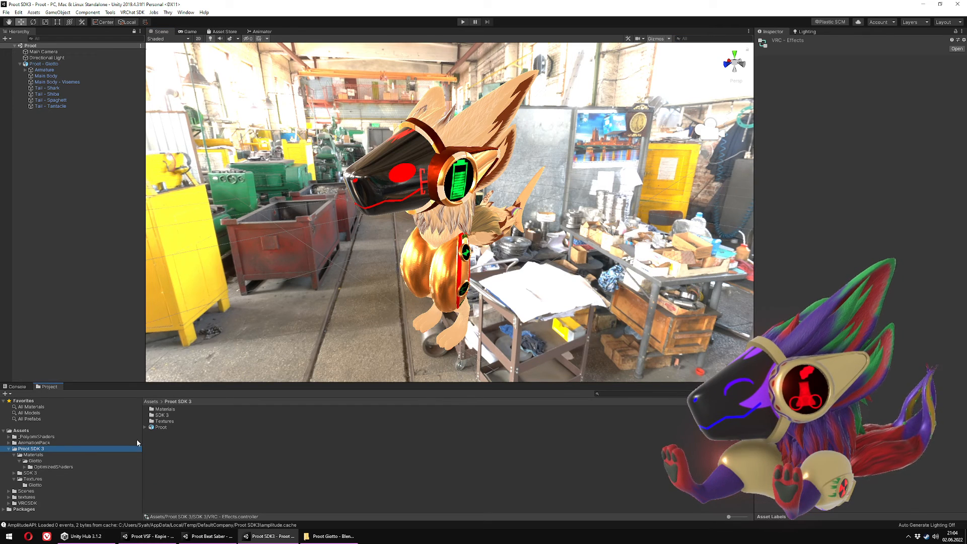
{"action": "left_click", "coordinate": [145, 427]}
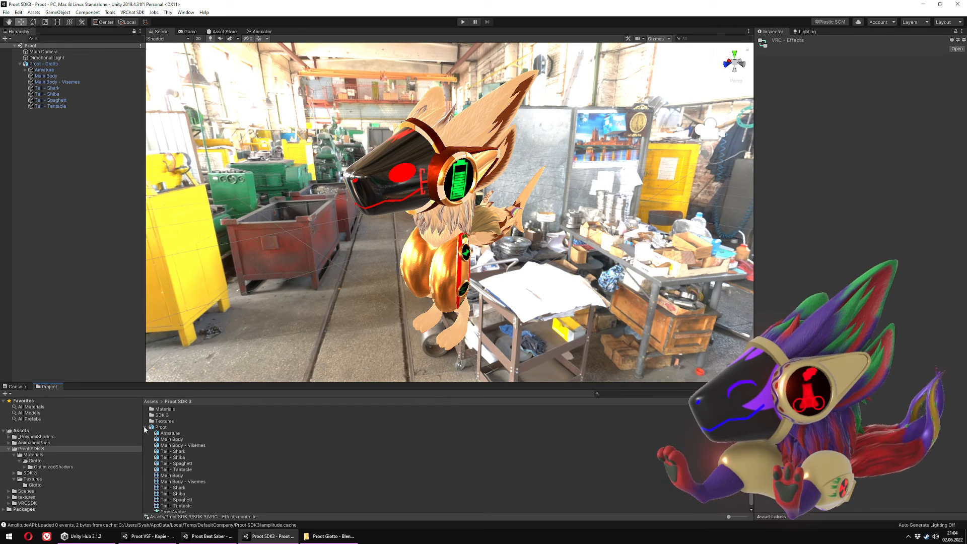
{"action": "scroll", "coordinate": [223, 466], "scroll_direction": "down", "scroll_amount": 1}
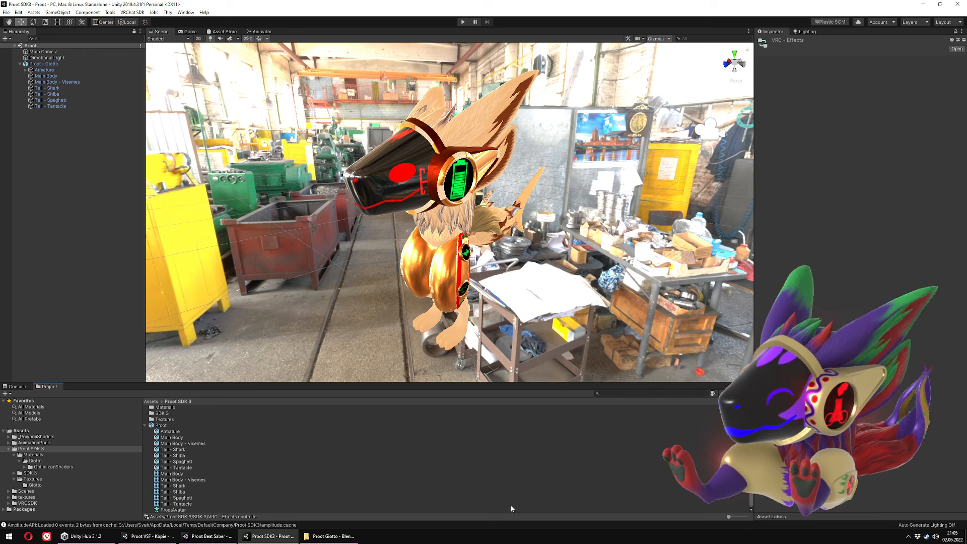
Step: Open Proot Giotto.blend in Blender, examine the textured avatar and its armature from several angles, and select the main body
{"action": "left_click", "coordinate": [330, 536]}
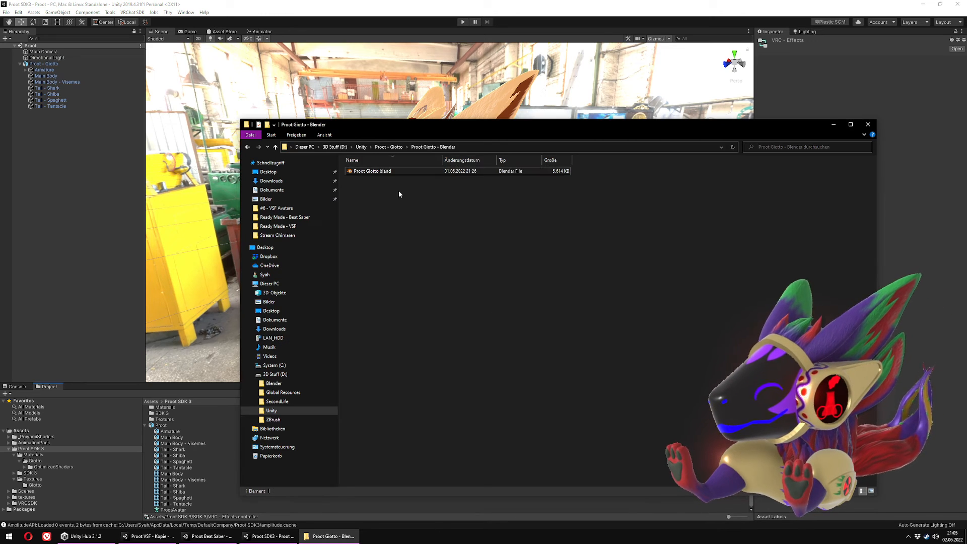
{"action": "double_click", "coordinate": [383, 170]}
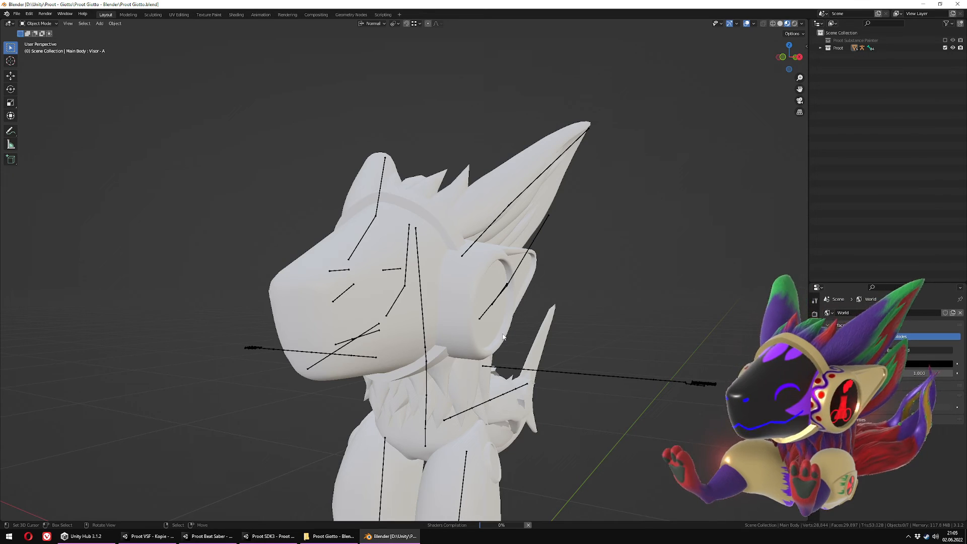
{"action": "scroll", "coordinate": [563, 349], "scroll_direction": "up", "scroll_amount": 5}
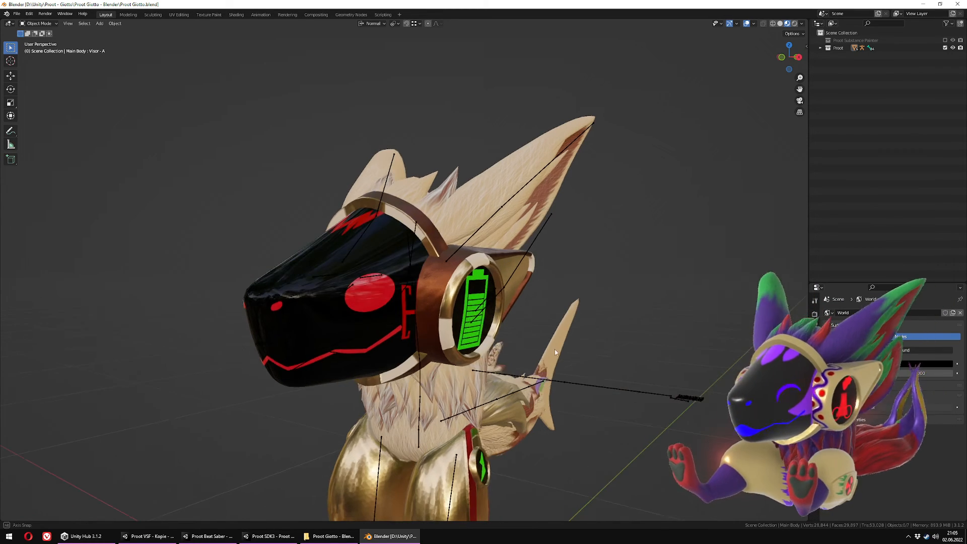
{"action": "scroll", "coordinate": [487, 303], "scroll_direction": "down", "scroll_amount": 2}
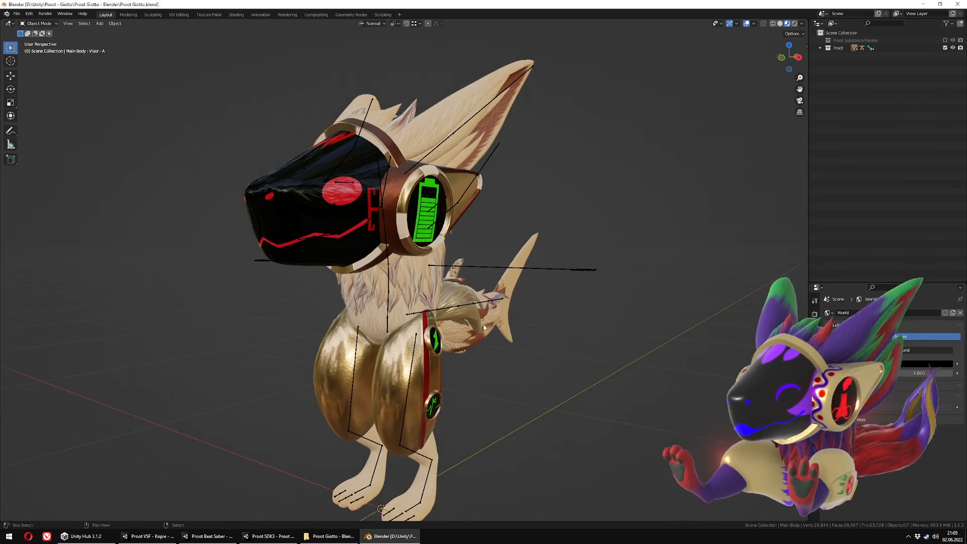
{"action": "middle_click_drag", "start_coordinate": [460, 321], "coordinate": [484, 305]}
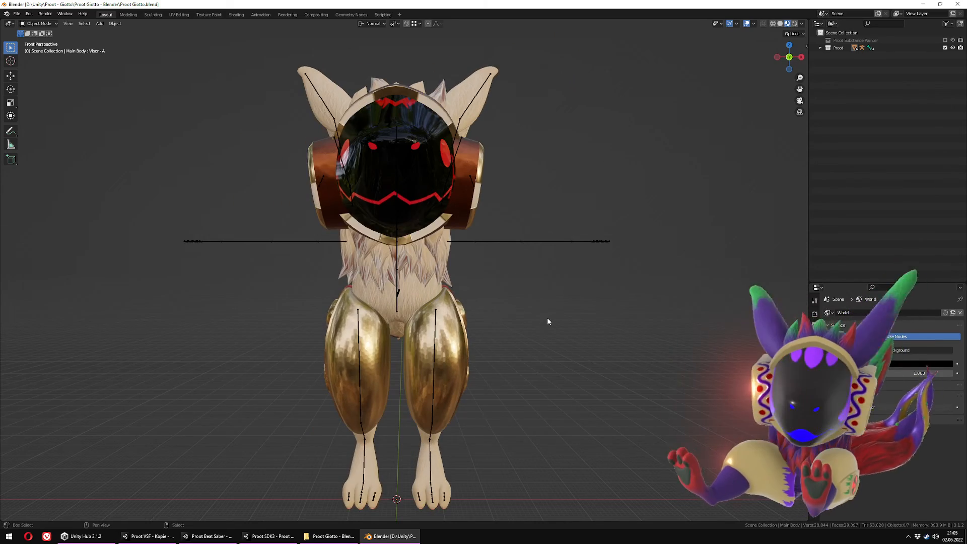
{"action": "mouse_move", "coordinate": [547, 317]}
{"action": "middle_mouse_down"}
{"action": "mouse_move", "coordinate": [519, 325]}
{"action": "mouse_move", "coordinate": [548, 334]}
{"action": "middle_mouse_up"}
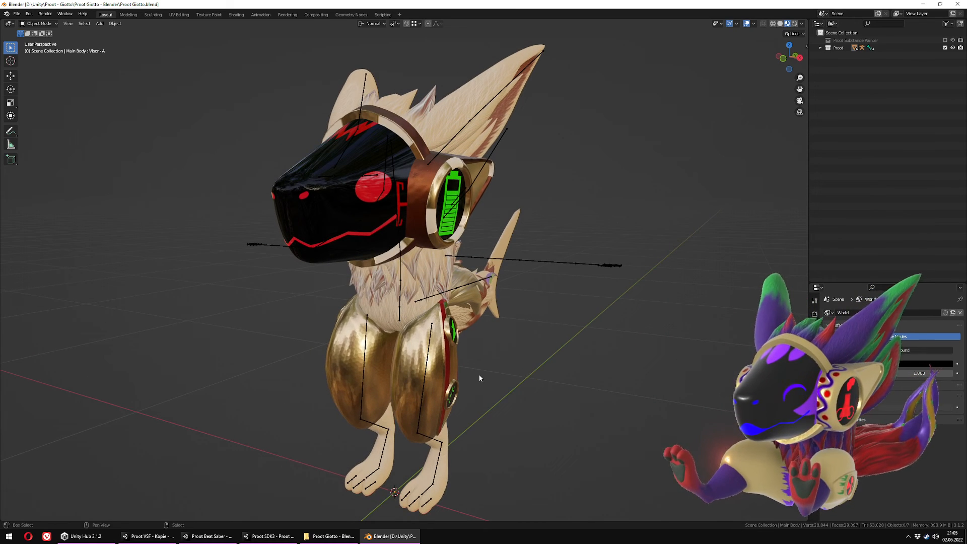
{"action": "middle_click_drag", "start_coordinate": [478, 374], "coordinate": [461, 372], "text": "shift"}
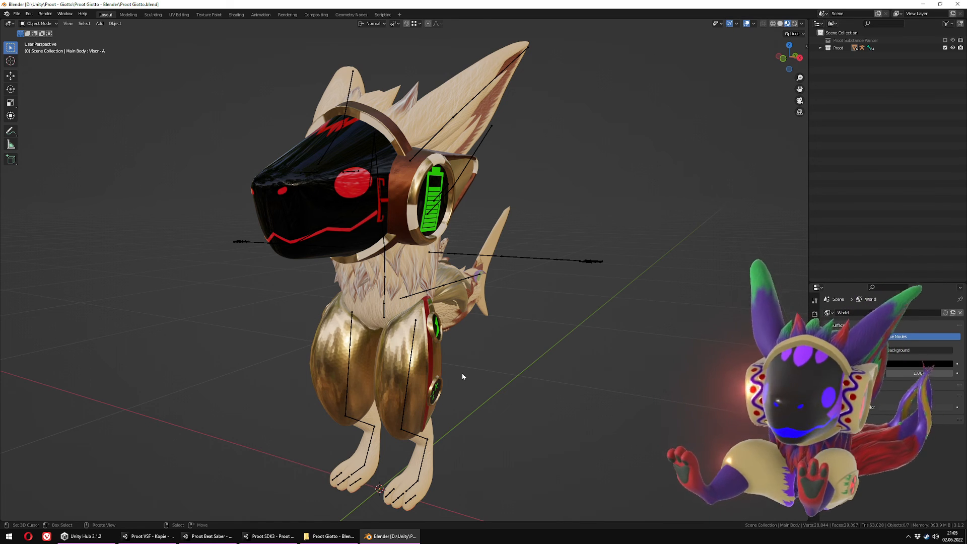
{"action": "left_click", "coordinate": [433, 350]}
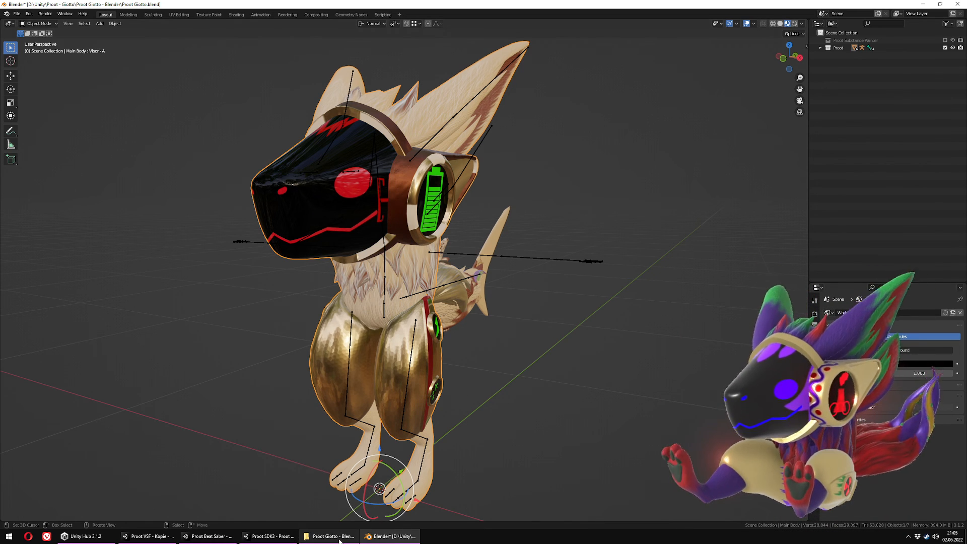
Step: Switch back to Unity to select the Proot model asset, and locate Proot.fbx on disk in the Proot SDK3 project's Assets/Proot SDK 3 folder
{"action": "left_click", "coordinate": [285, 525]}
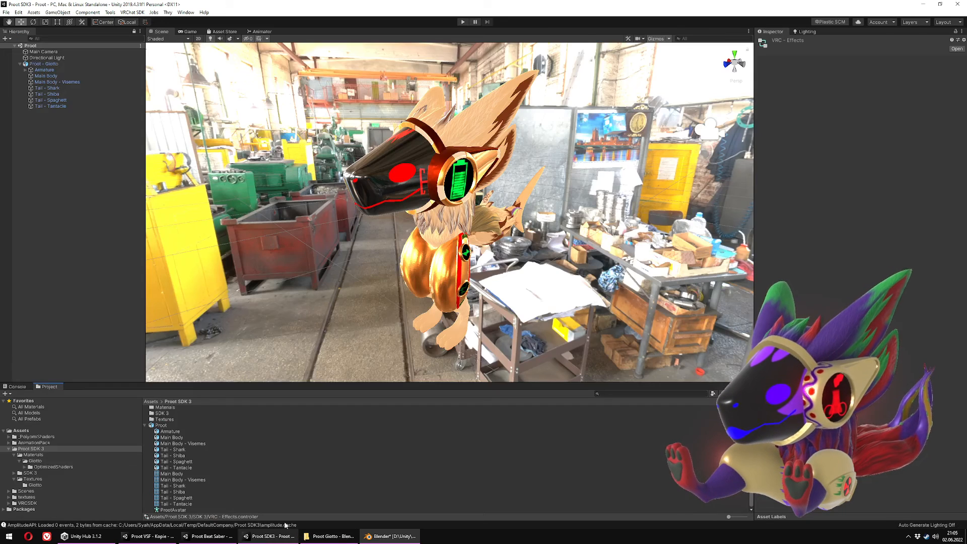
{"action": "left_click", "coordinate": [165, 426]}
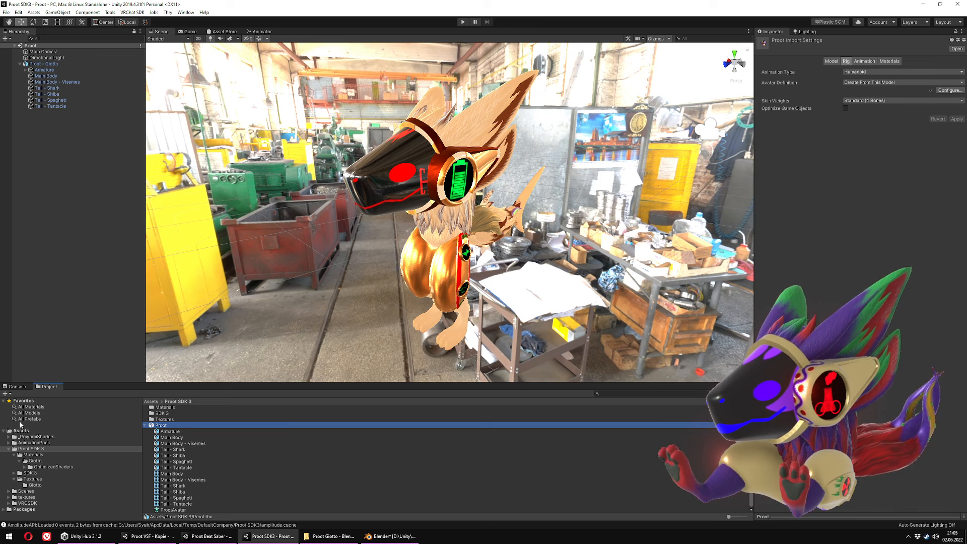
{"action": "left_click", "coordinate": [330, 536]}
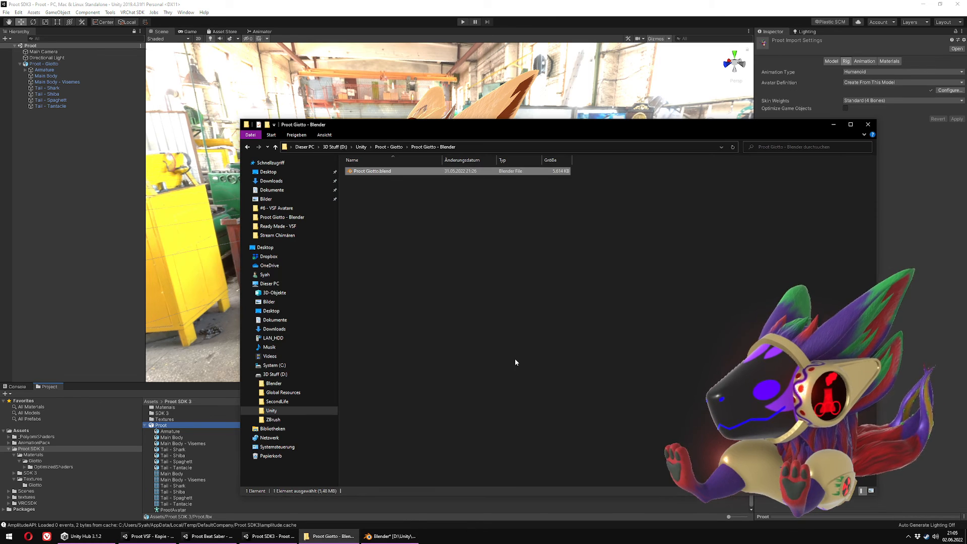
{"action": "key", "text": "alt+Left"}
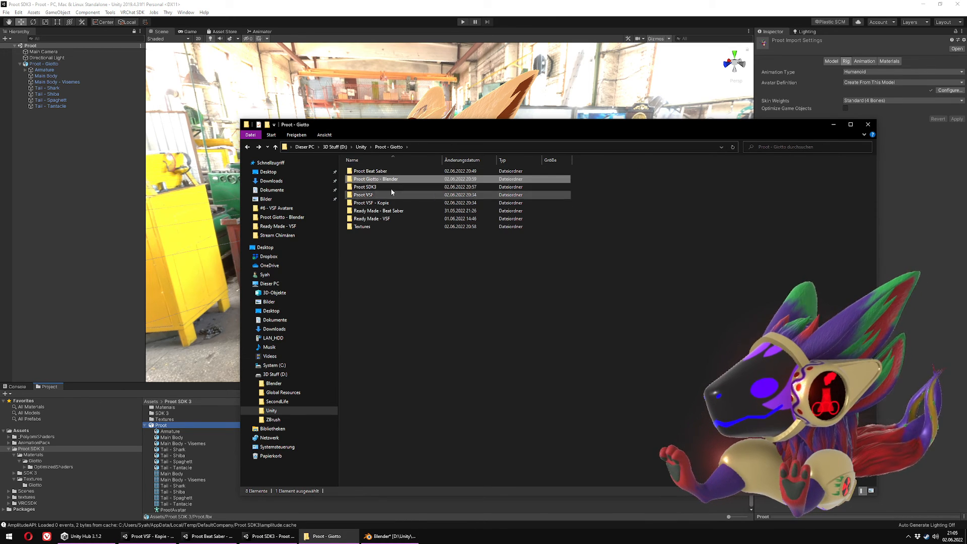
{"action": "double_click", "coordinate": [381, 186]}
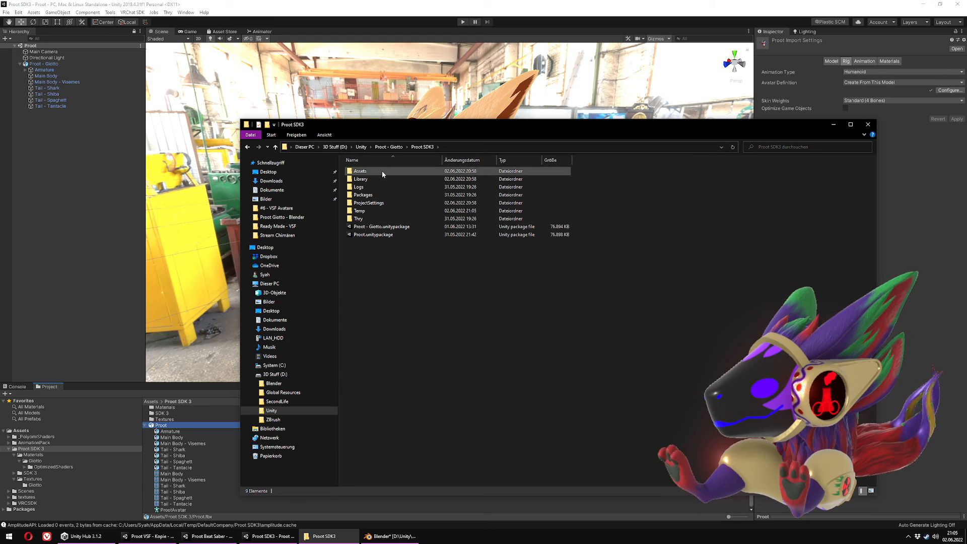
{"action": "double_click", "coordinate": [382, 170]}
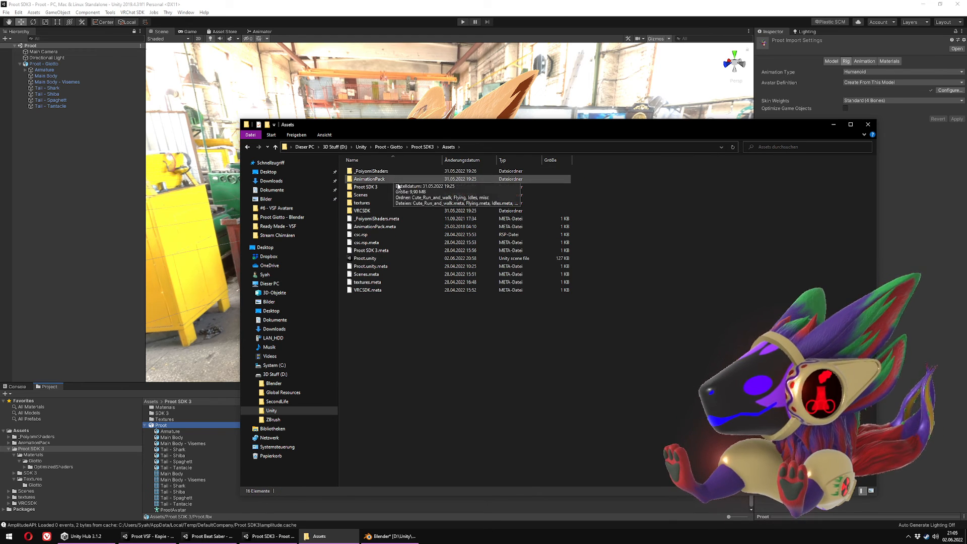
{"action": "double_click", "coordinate": [385, 187]}
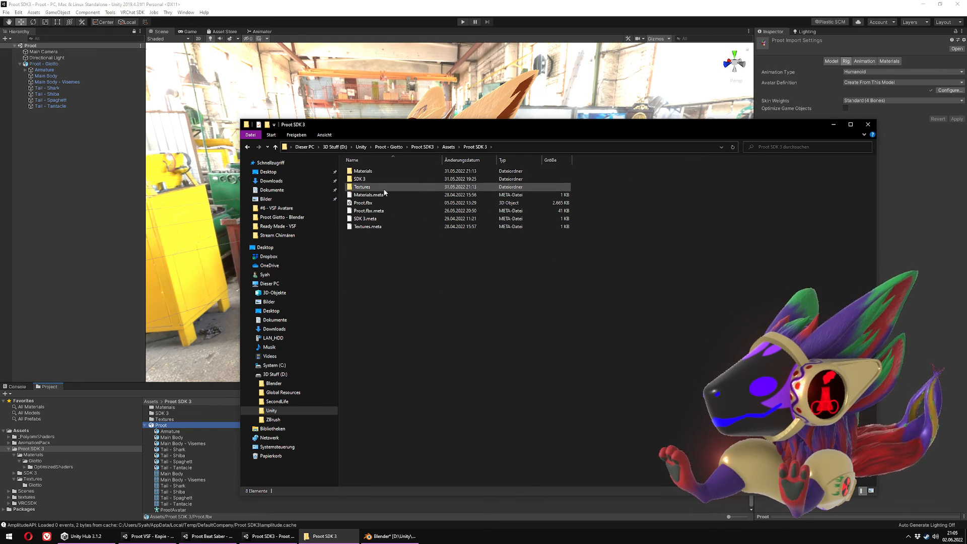
{"action": "left_click", "coordinate": [382, 203]}
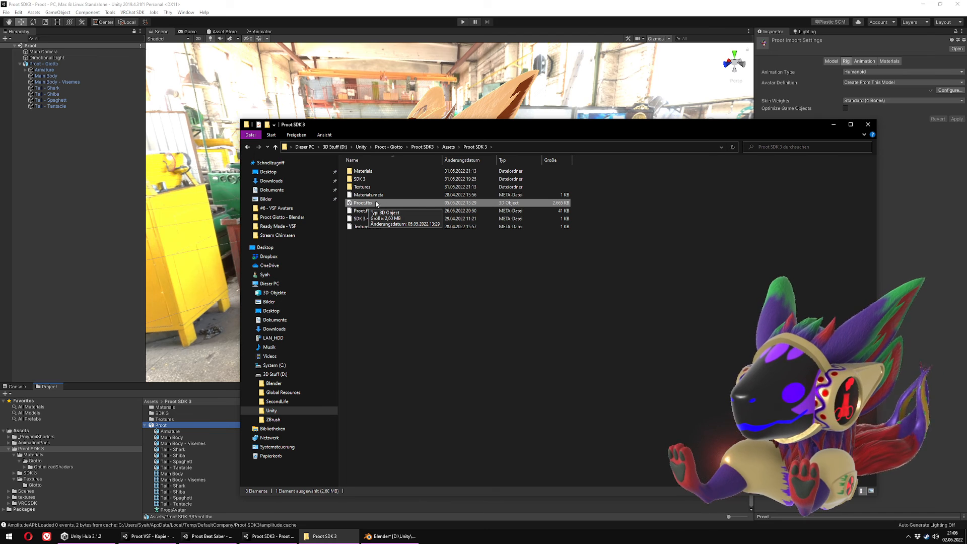
Step: Show the components of the Proot - Giotto avatar in Unity, and return to the Proot SDK 3 folder in File Explorer
{"action": "left_click", "coordinate": [594, 1]}
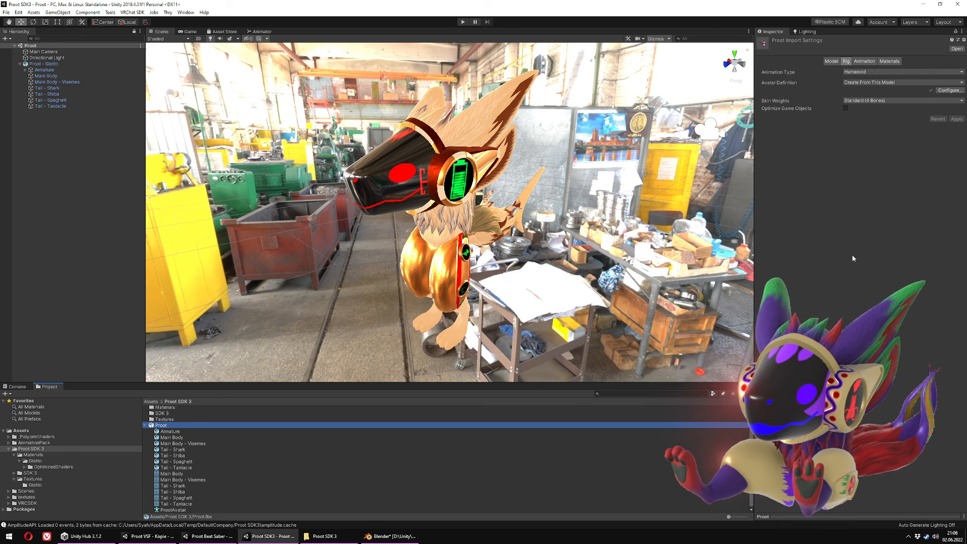
{"action": "left_click", "coordinate": [44, 63]}
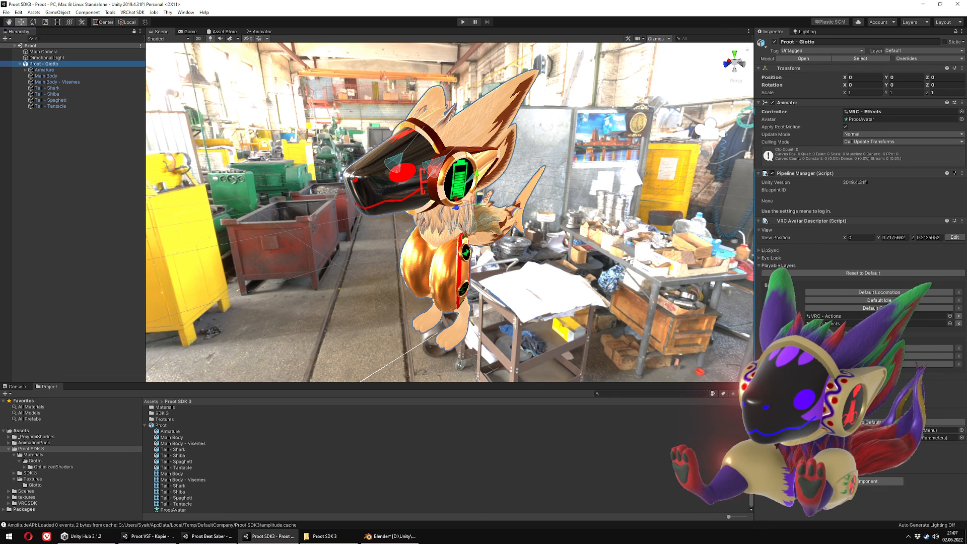
{"action": "left_click", "coordinate": [326, 536]}
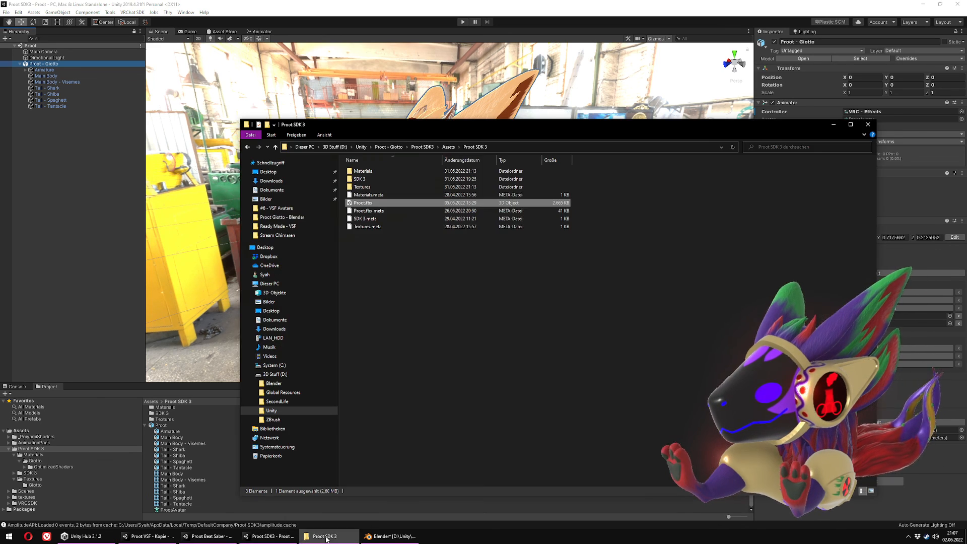
{"action": "left_click", "coordinate": [455, 302]}
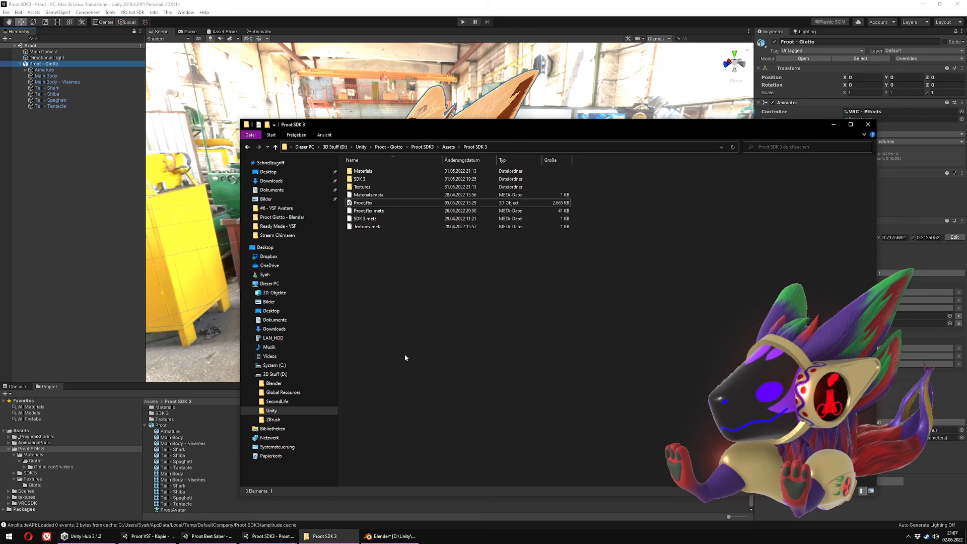
Step: Switch to the Proot VSF - Kopie Unity project, select Proot VSF V3, and highlight the author's name in its VRM Meta information
{"action": "left_click", "coordinate": [161, 536]}
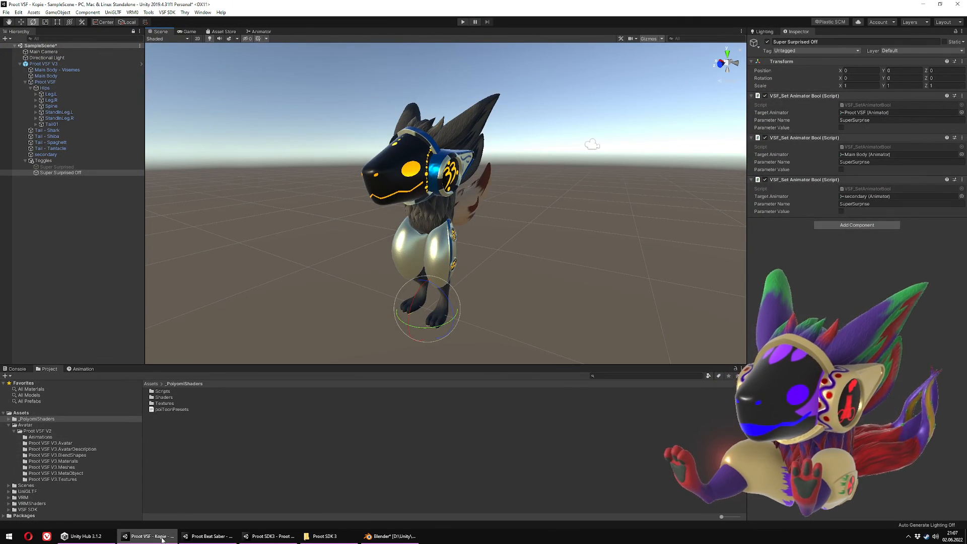
{"action": "left_click", "coordinate": [45, 64]}
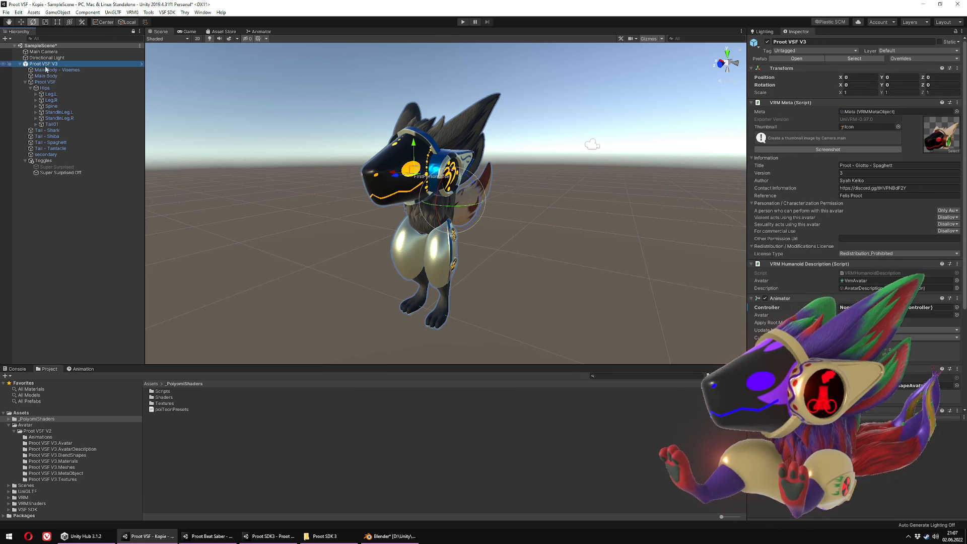
{"action": "left_click", "coordinate": [792, 181]}
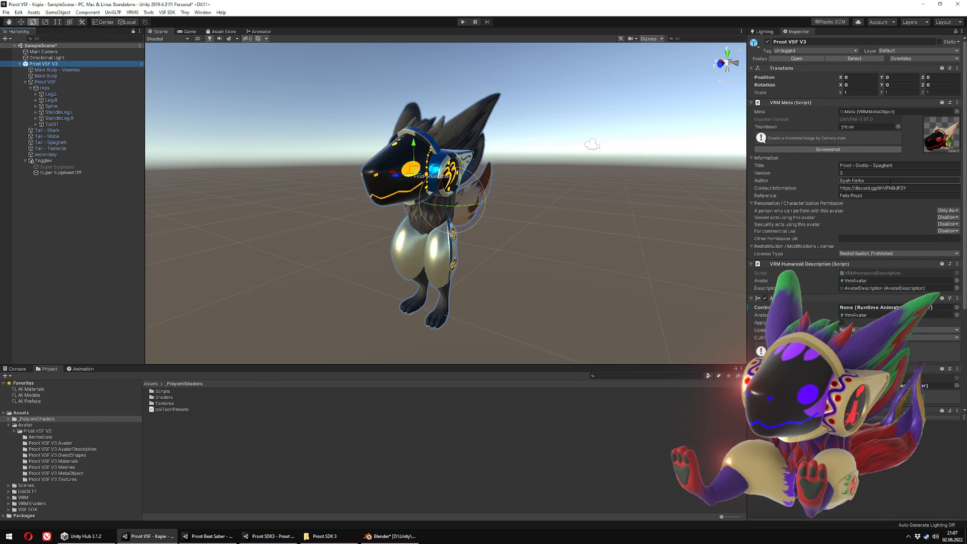
{"action": "left_click_drag", "start_coordinate": [889, 180], "coordinate": [808, 182]}
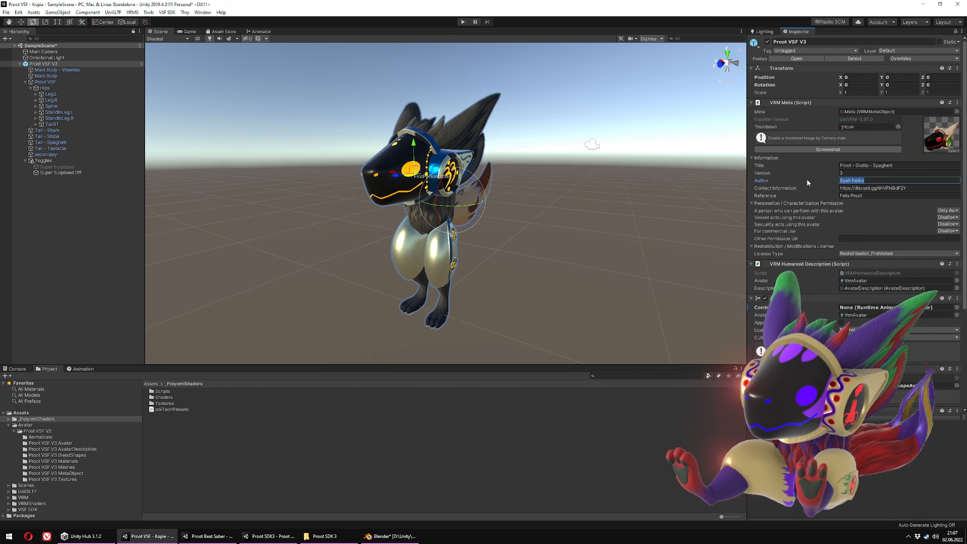